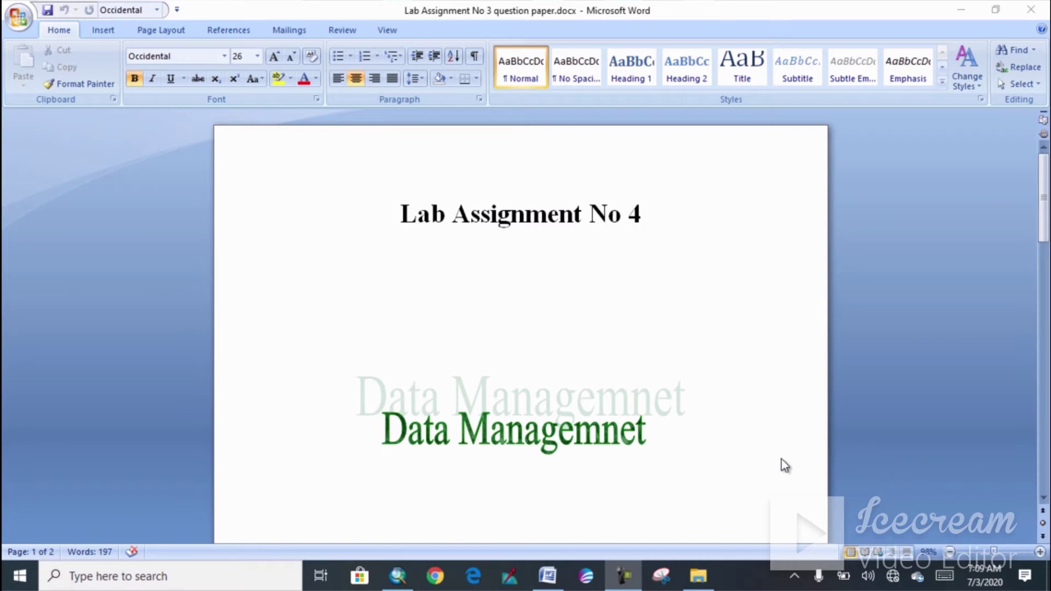
# - Read the numbered questions on the second page of the lab assignment document
pyautogui.scroll(-10, 782, 460)
pyautogui.scroll(-12, 782, 460)
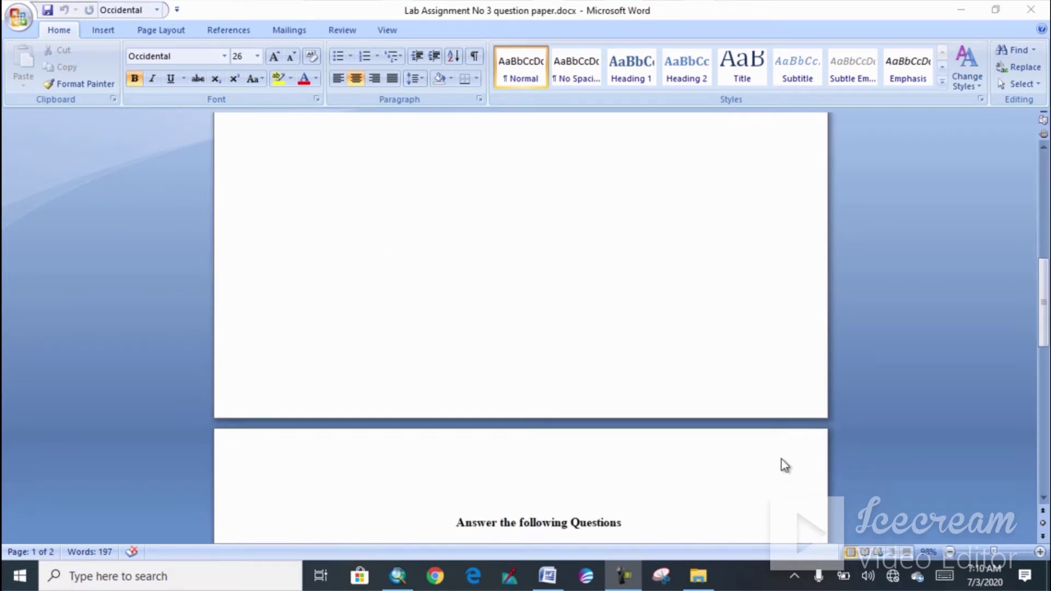
pyautogui.scroll(-3, 781, 460)
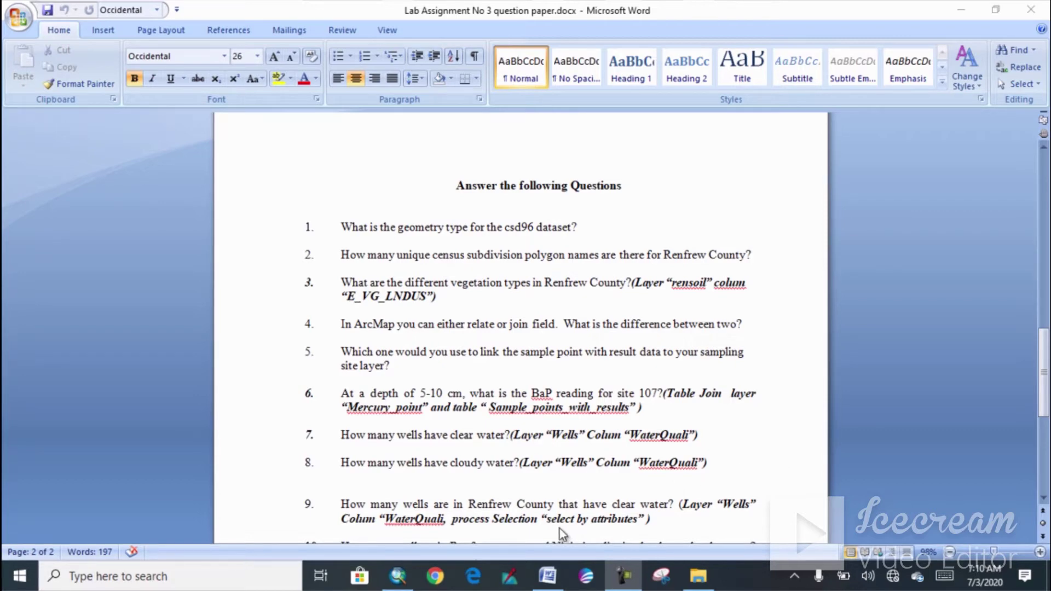
# - Switch between the assignment in Word and the map in ArcMap to compare the questions with the loaded layers and tables
pyautogui.click(392, 585)
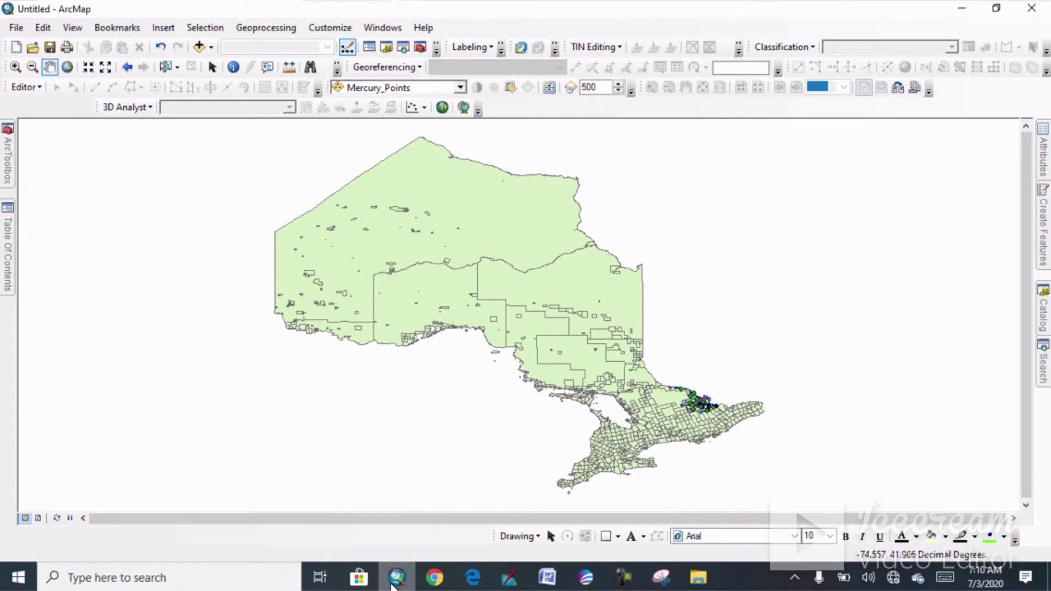
pyautogui.click(392, 584)
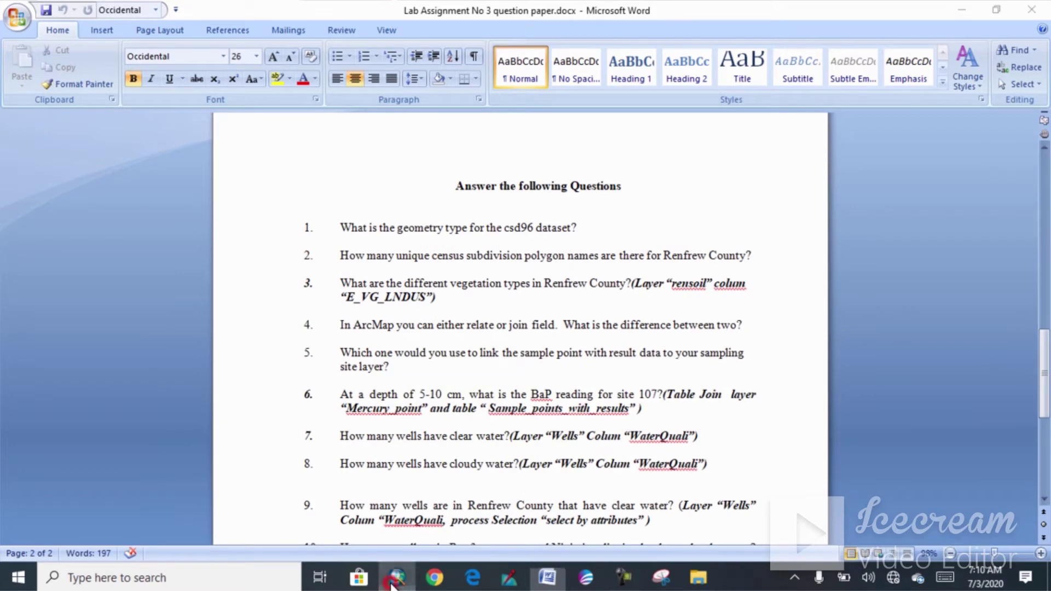
pyautogui.click(392, 584)
pyautogui.click(7, 260)
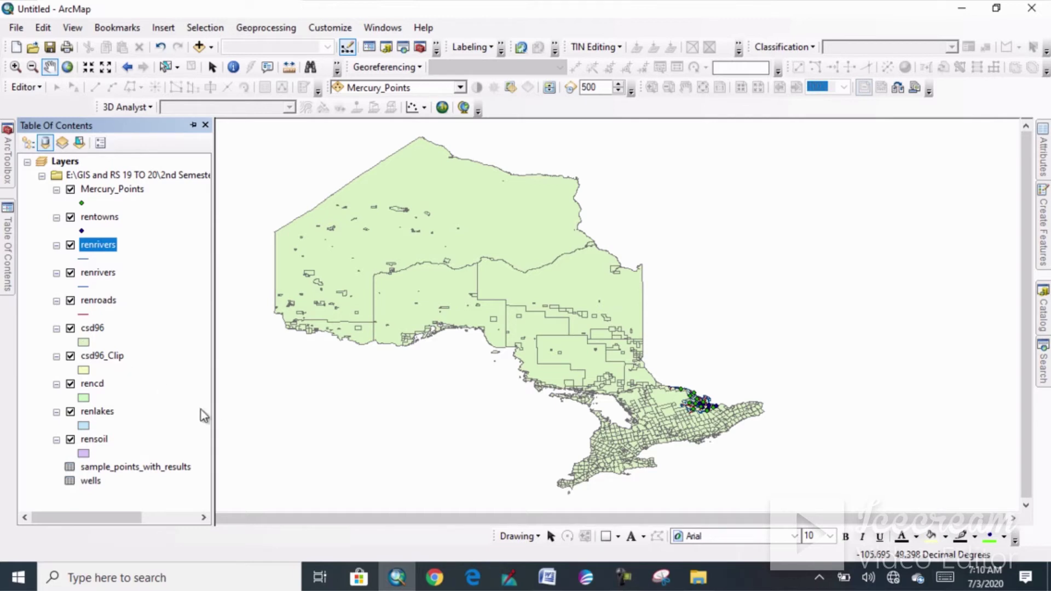
pyautogui.click(541, 584)
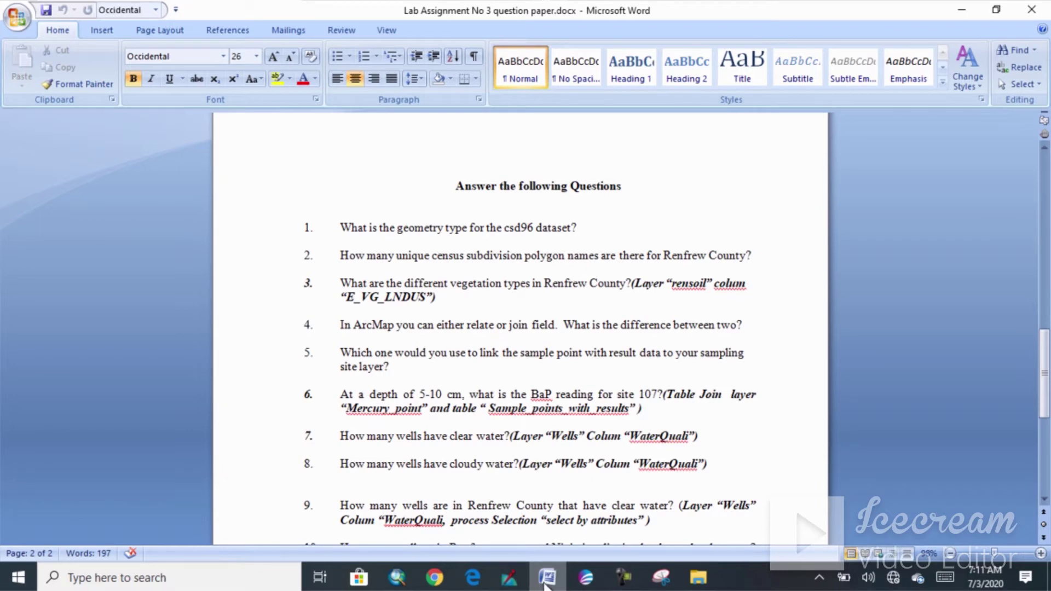
pyautogui.click(388, 579)
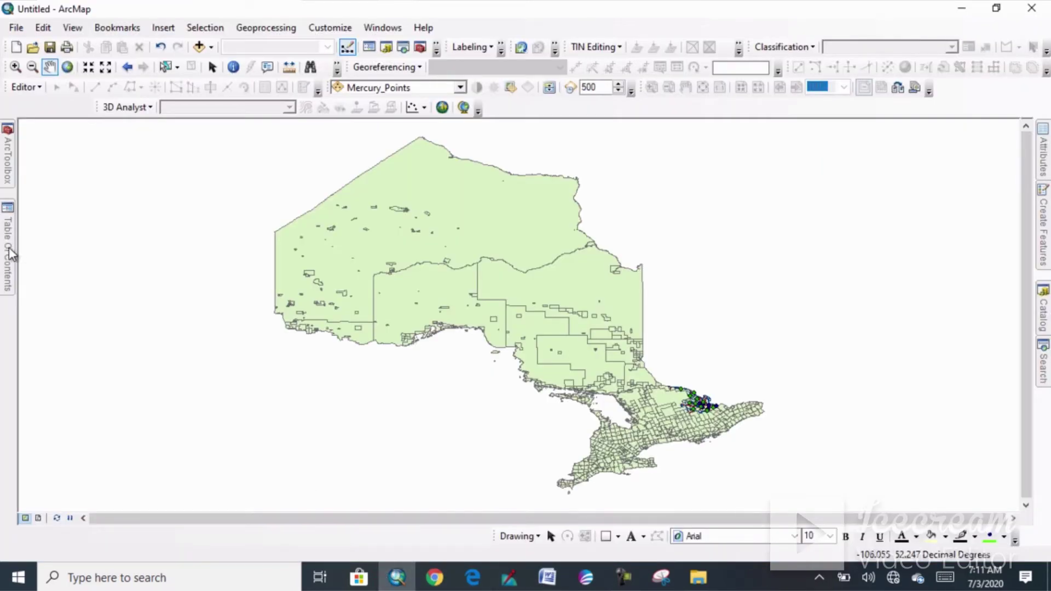
# - Turn off the Mercury_Points, rentowns, both renrivers, renroads, renlakes and rensoil layers
pyautogui.moveTo(10, 253)
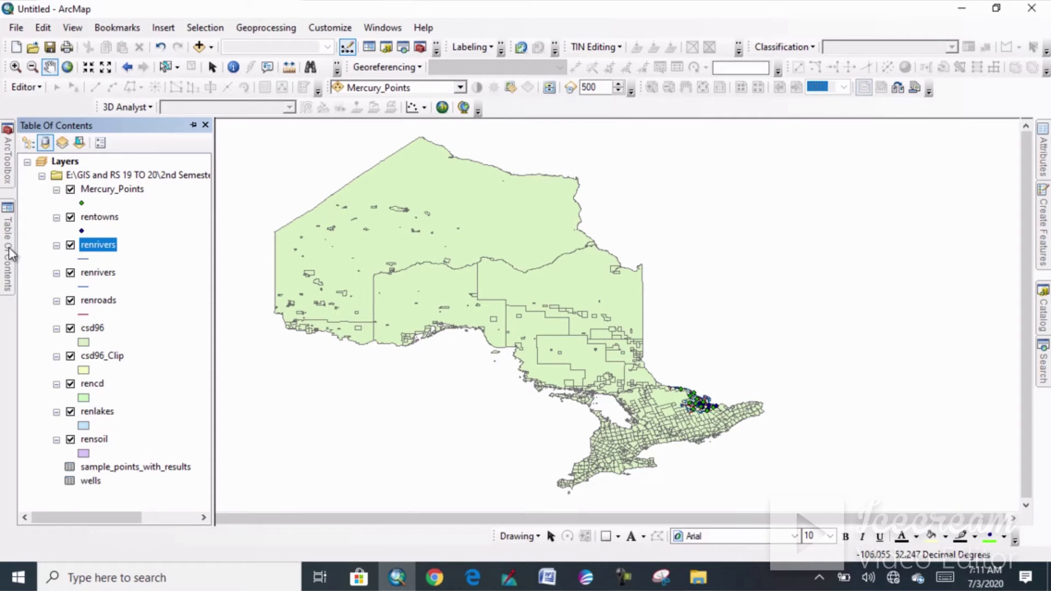
pyautogui.click(71, 190)
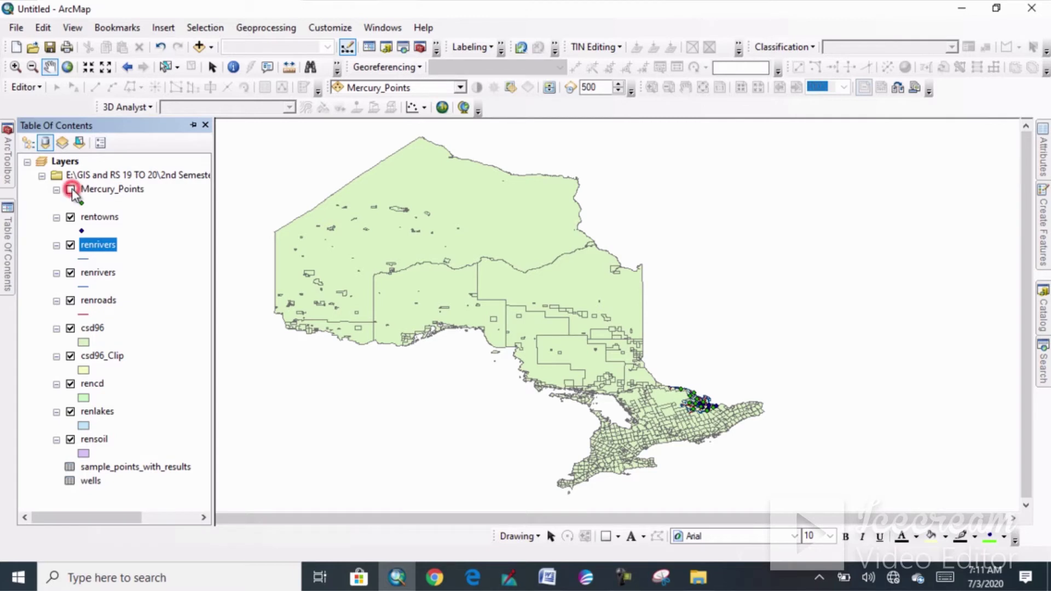
pyautogui.click(71, 218)
pyautogui.moveTo(71, 219)
pyautogui.mouseDown()
pyautogui.moveTo(72, 237)
pyautogui.moveTo(81, 234)
pyautogui.mouseUp()
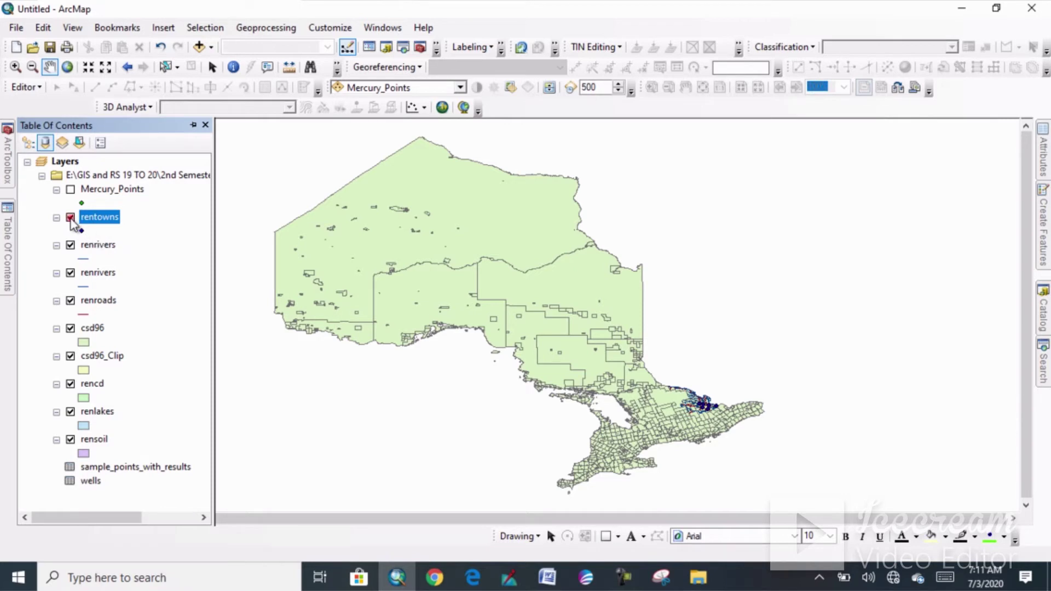
pyautogui.click(71, 217)
pyautogui.click(71, 245)
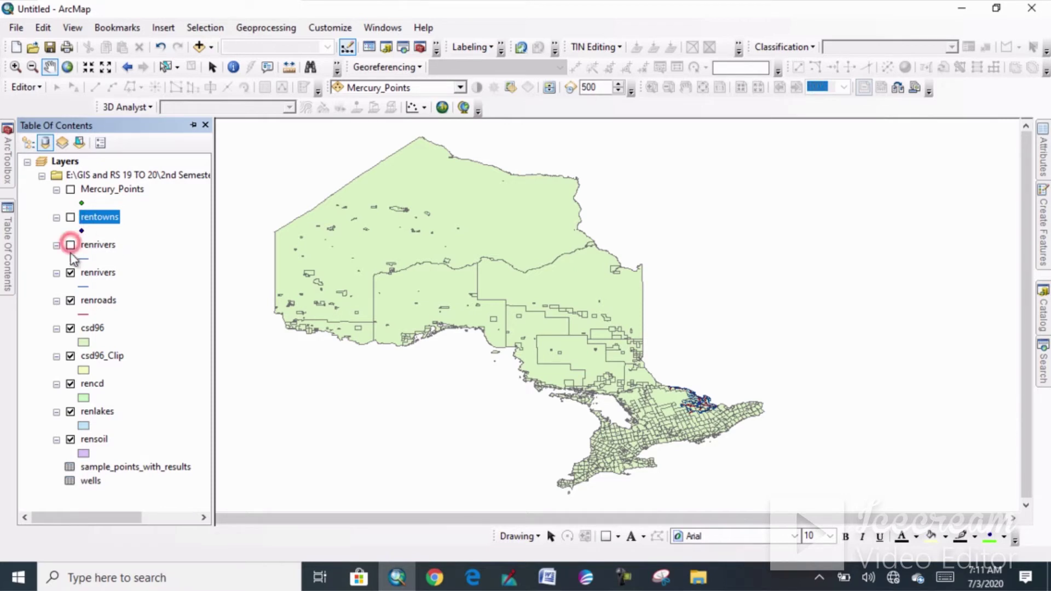
pyautogui.click(70, 272)
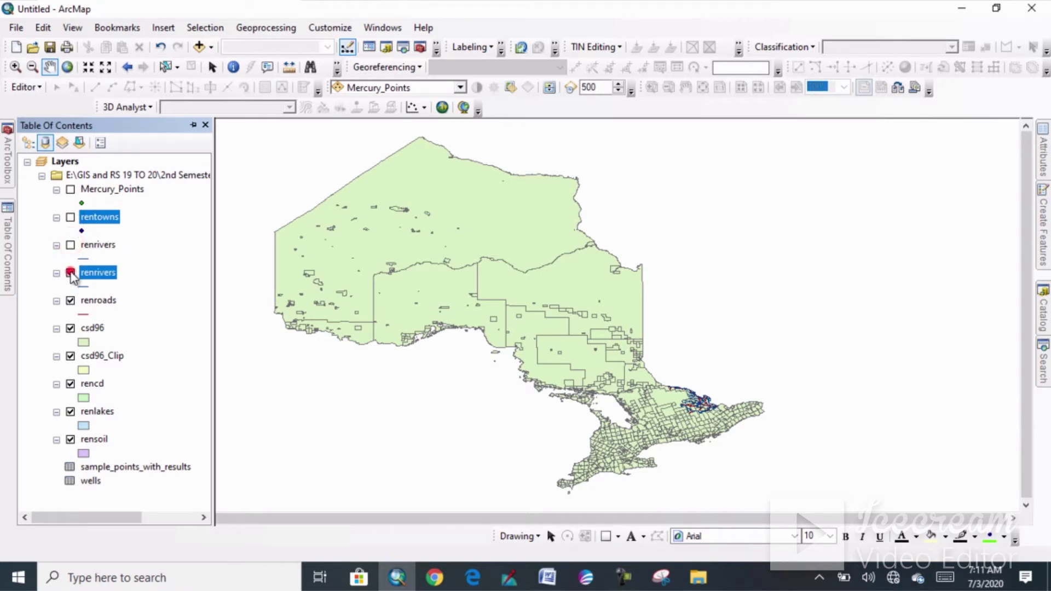
pyautogui.click(71, 301)
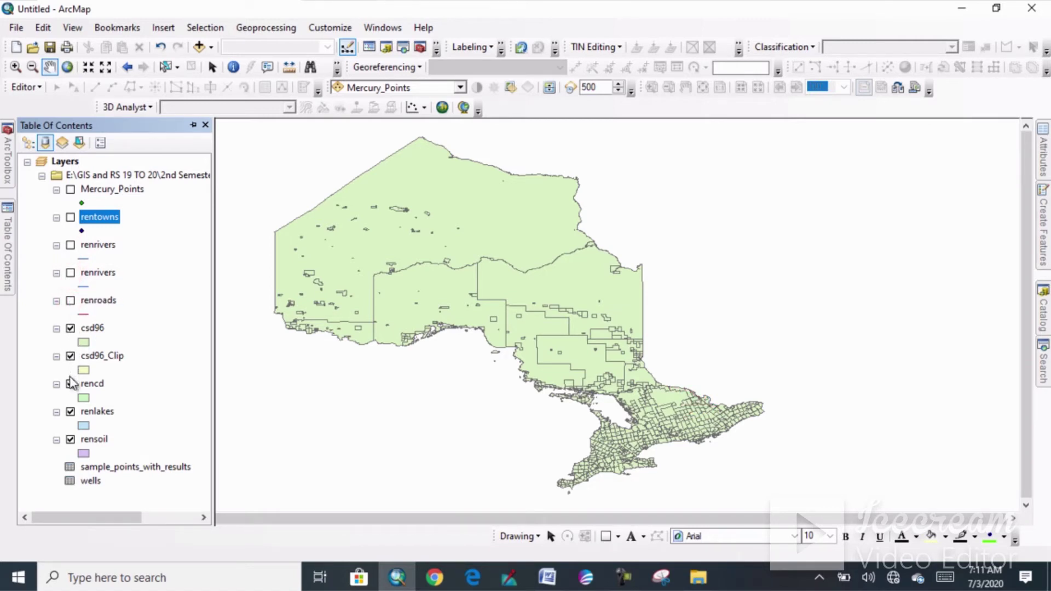
pyautogui.click(70, 412)
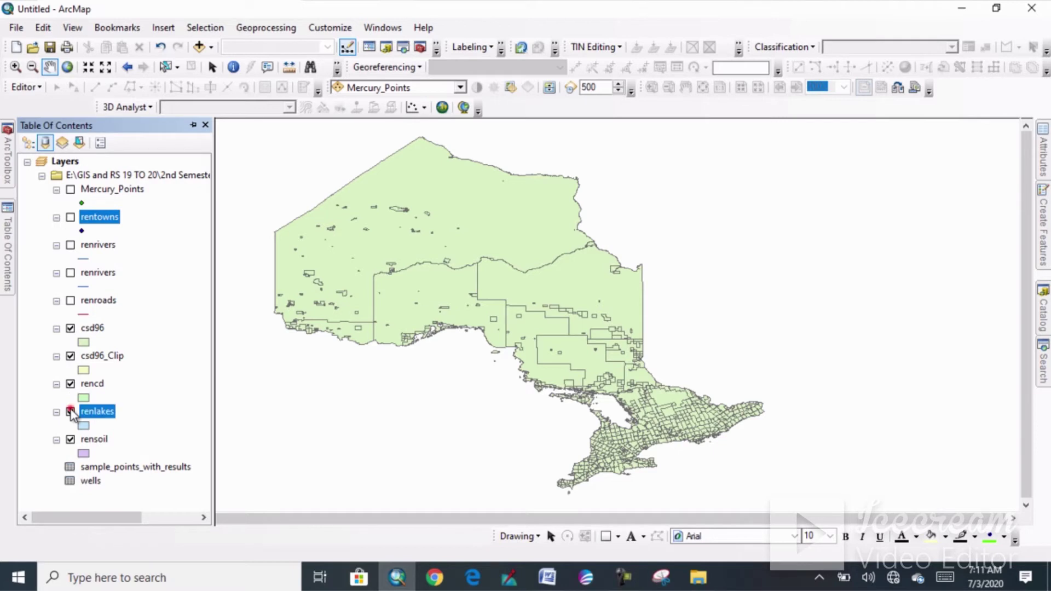
pyautogui.click(70, 440)
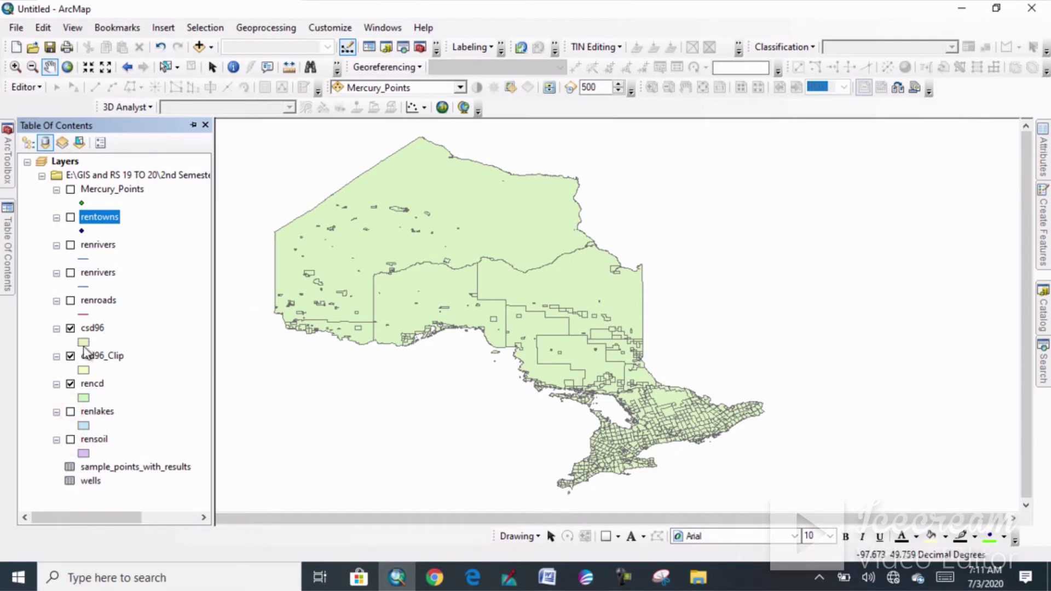
# - Turn off the csd96_Clip and csd96 layers so that only the rencd county polygon is drawn
pyautogui.rightClick(92, 385)
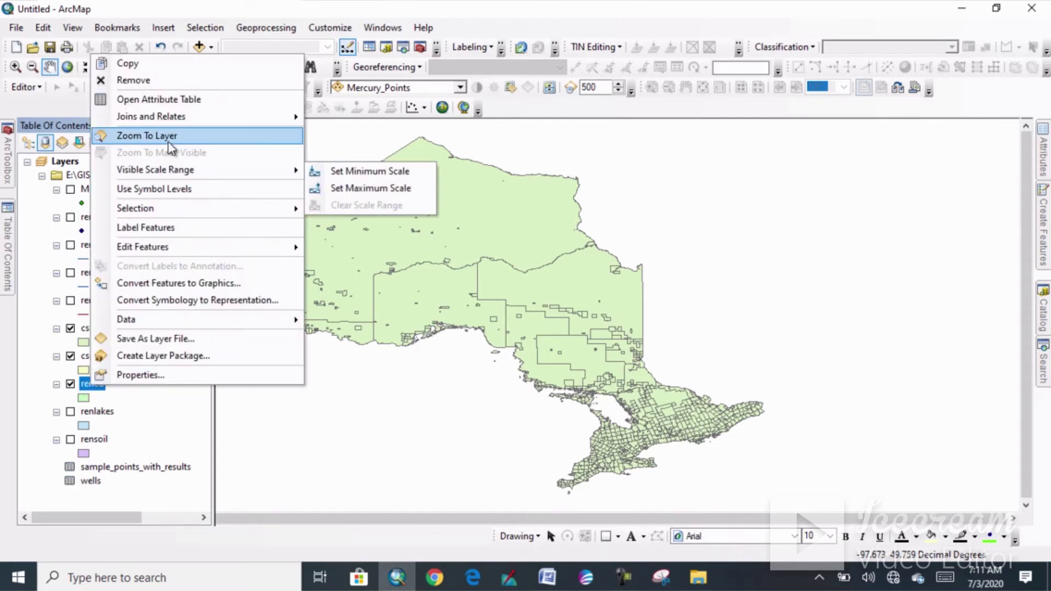
pyautogui.click(166, 136)
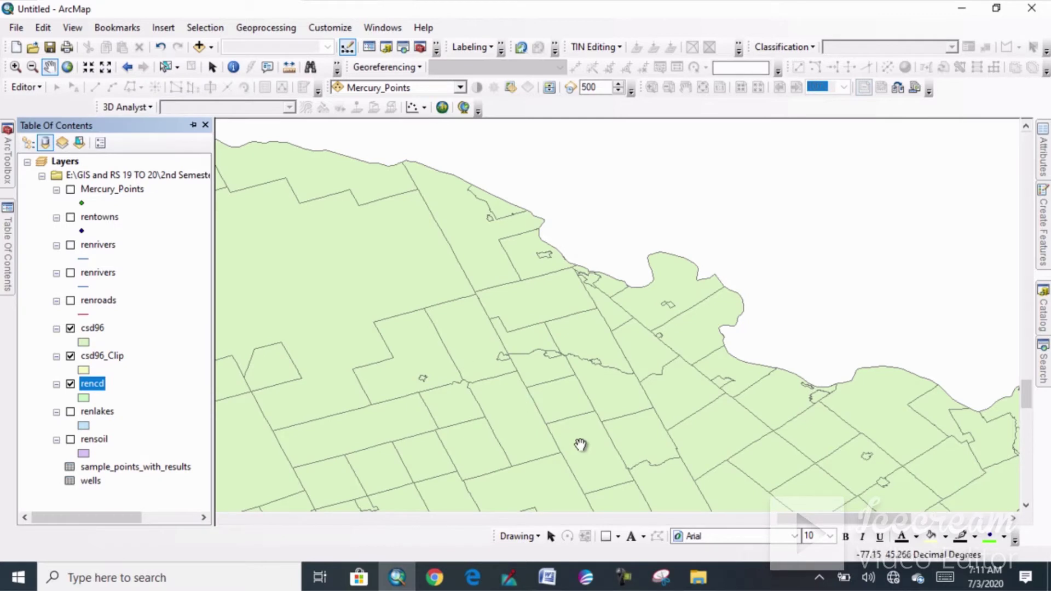
pyautogui.moveTo(581, 443); pyautogui.dragTo(586, 367)
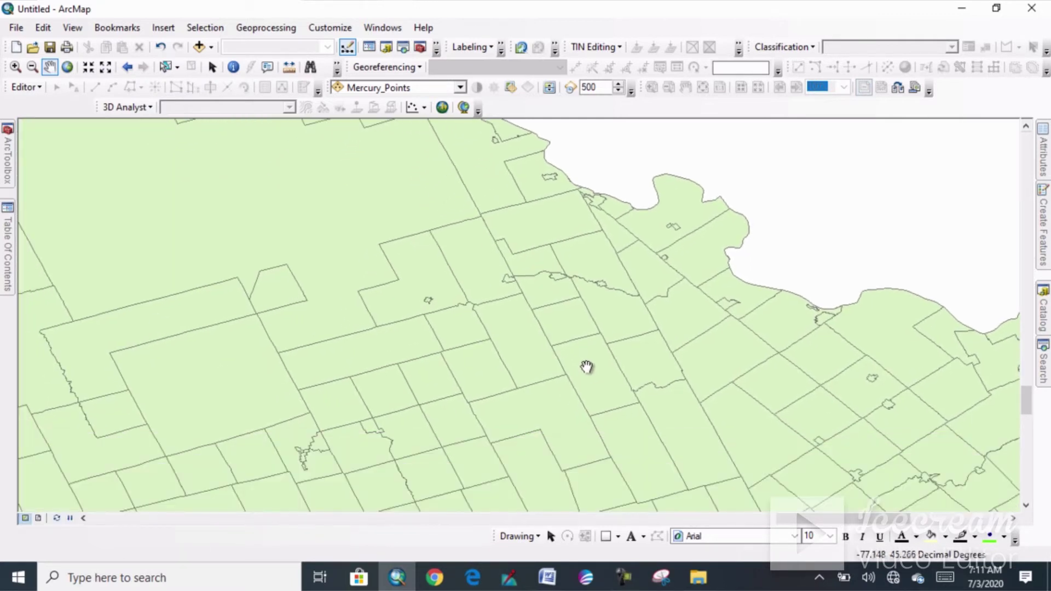
pyautogui.click(9, 260)
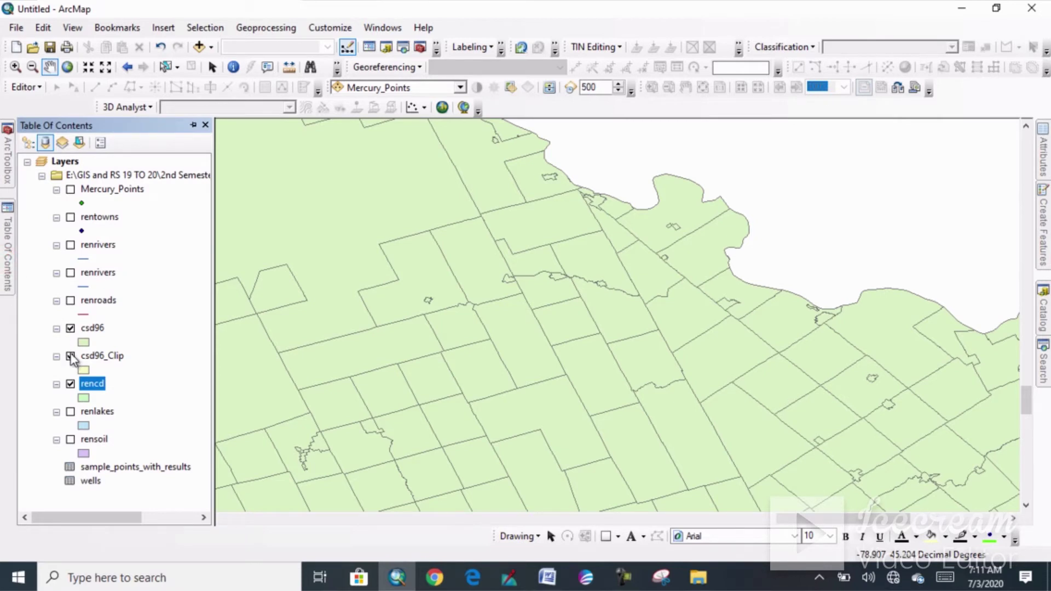
pyautogui.click(70, 356)
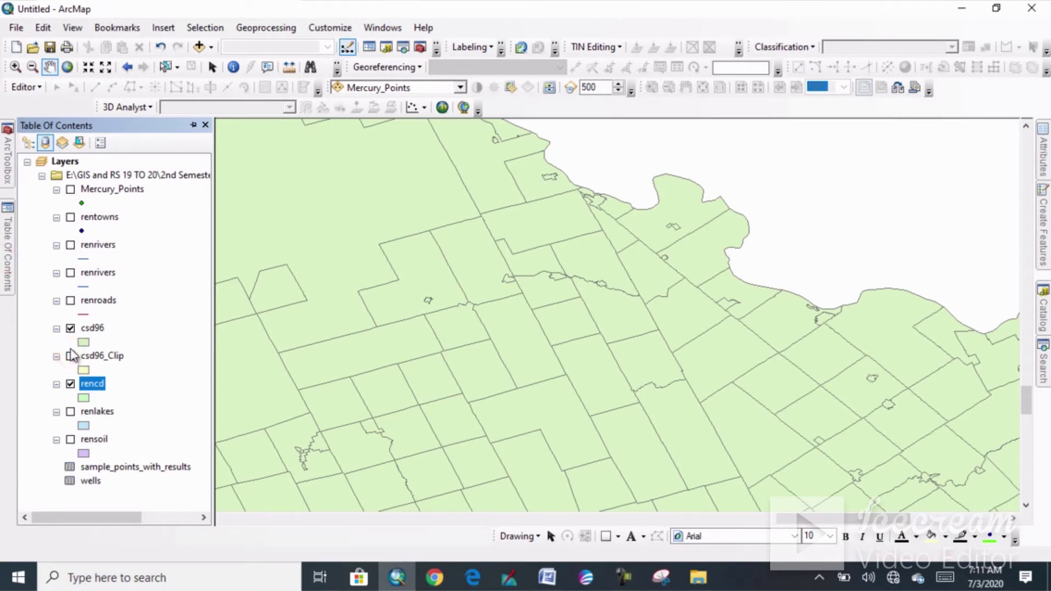
pyautogui.click(71, 329)
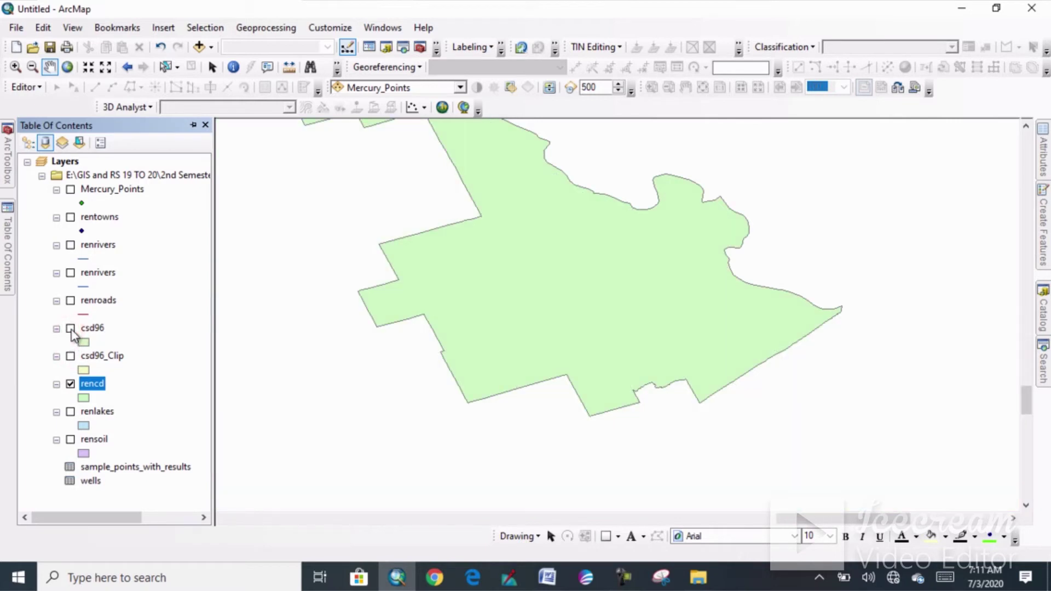
# - Select the rencd county polygon on the map with the Select Features tool
pyautogui.moveTo(508, 271); pyautogui.dragTo(538, 381)
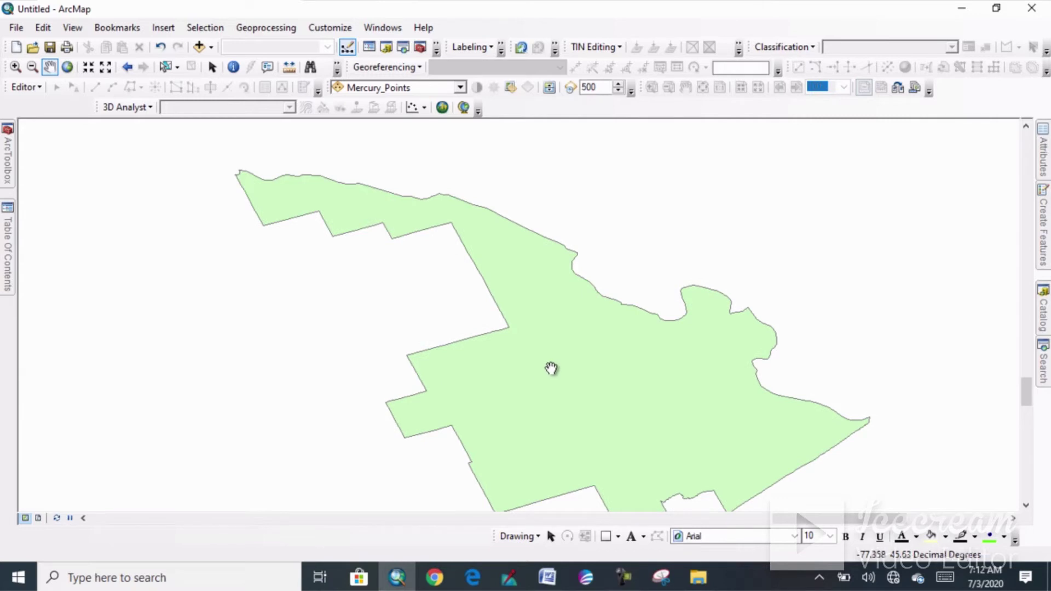
pyautogui.click(33, 66)
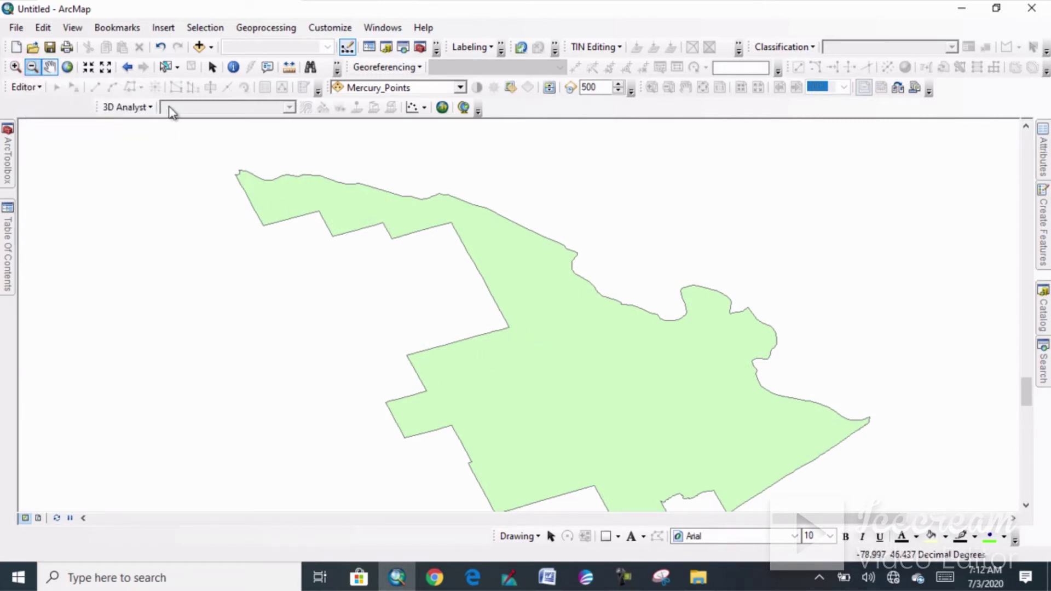
pyautogui.click(32, 66)
pyautogui.click(608, 371)
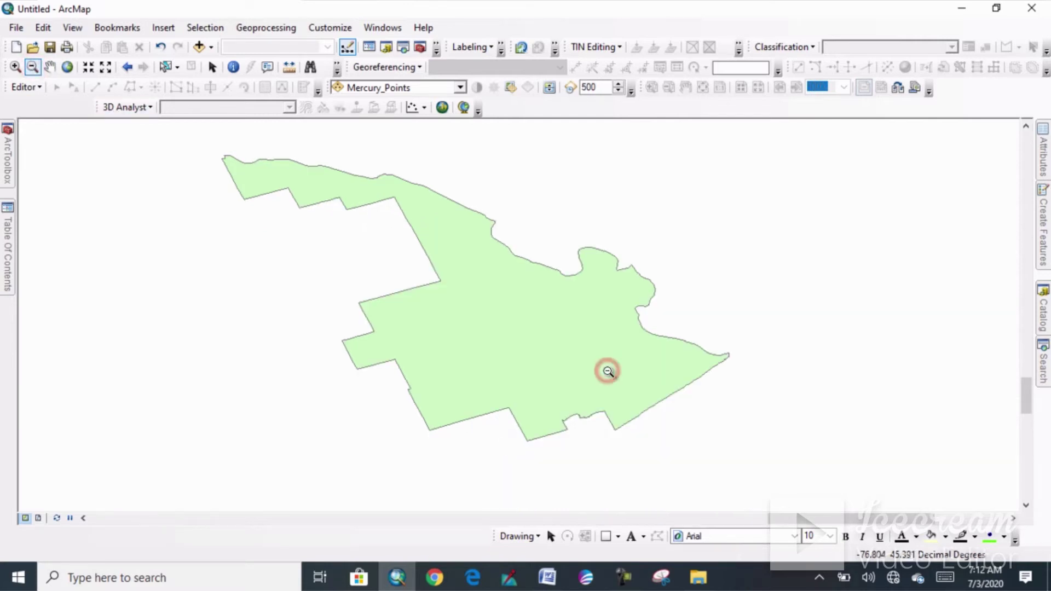
pyautogui.click(608, 372)
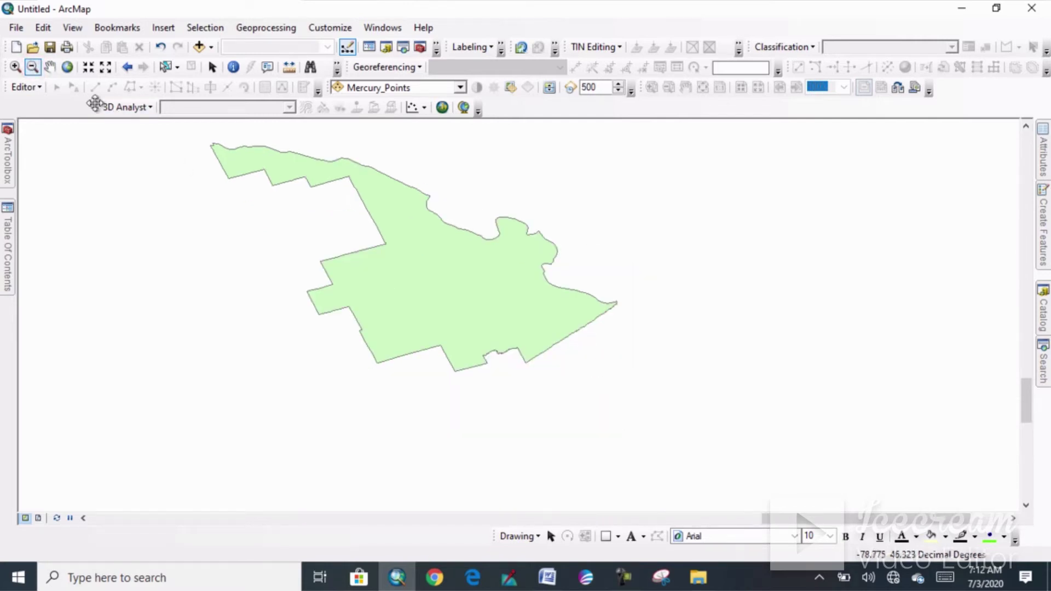
pyautogui.click(50, 66)
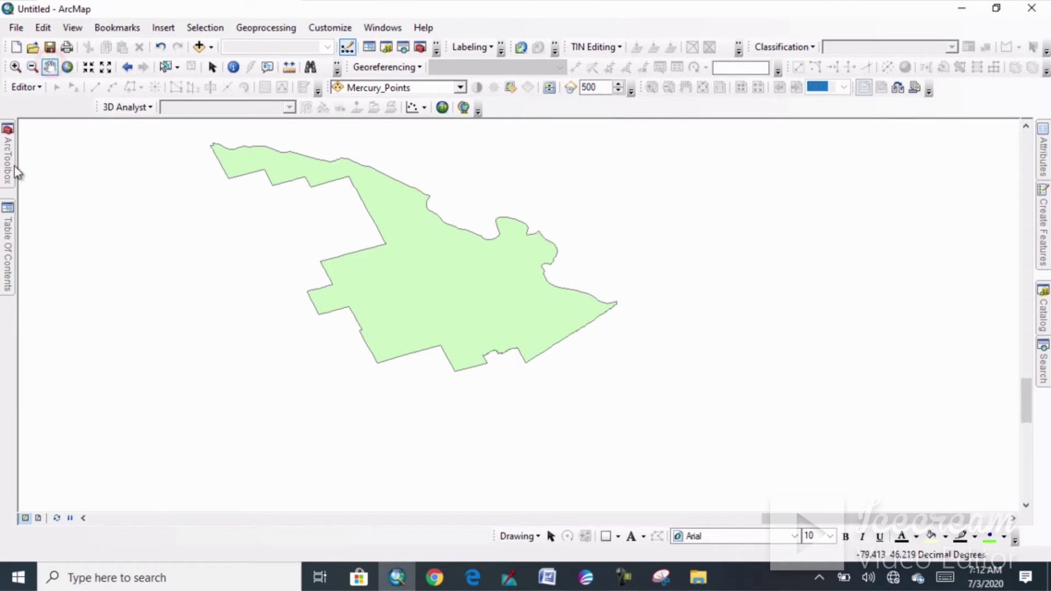
pyautogui.click(8, 233)
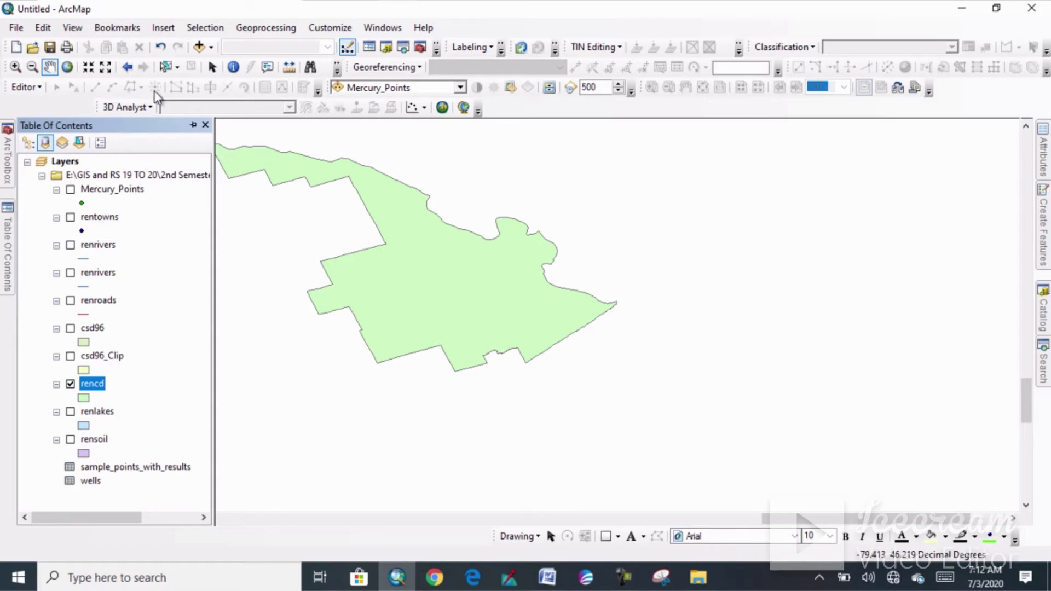
pyautogui.click(166, 67)
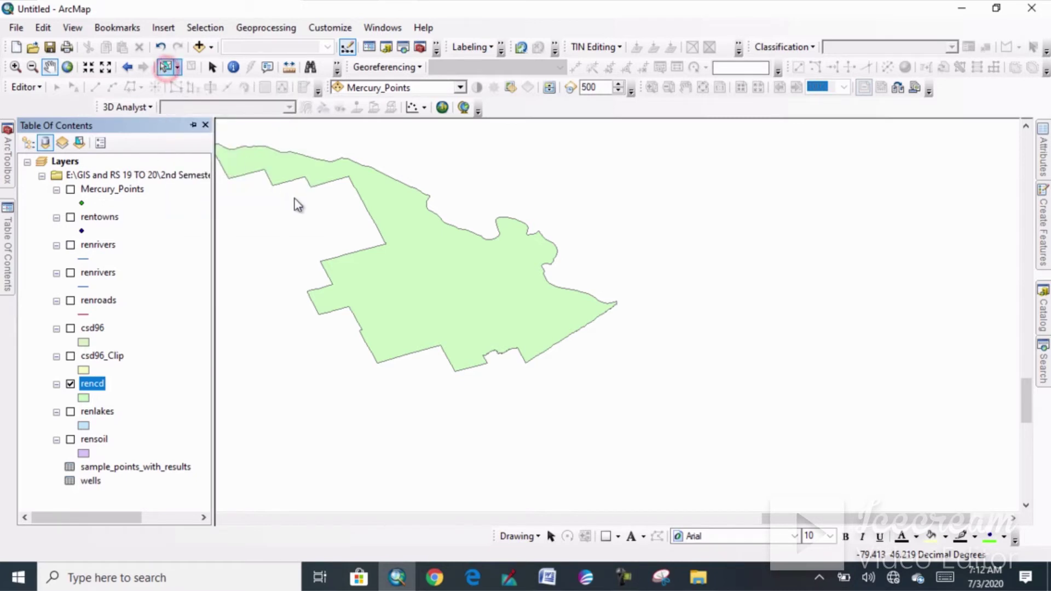
pyautogui.click(378, 247)
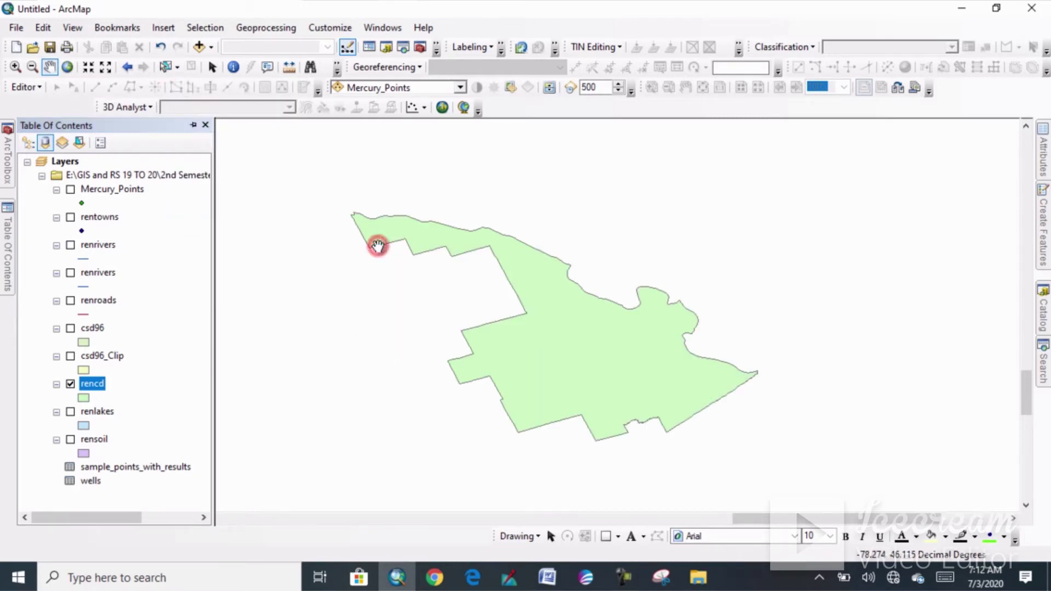
pyautogui.click(163, 67)
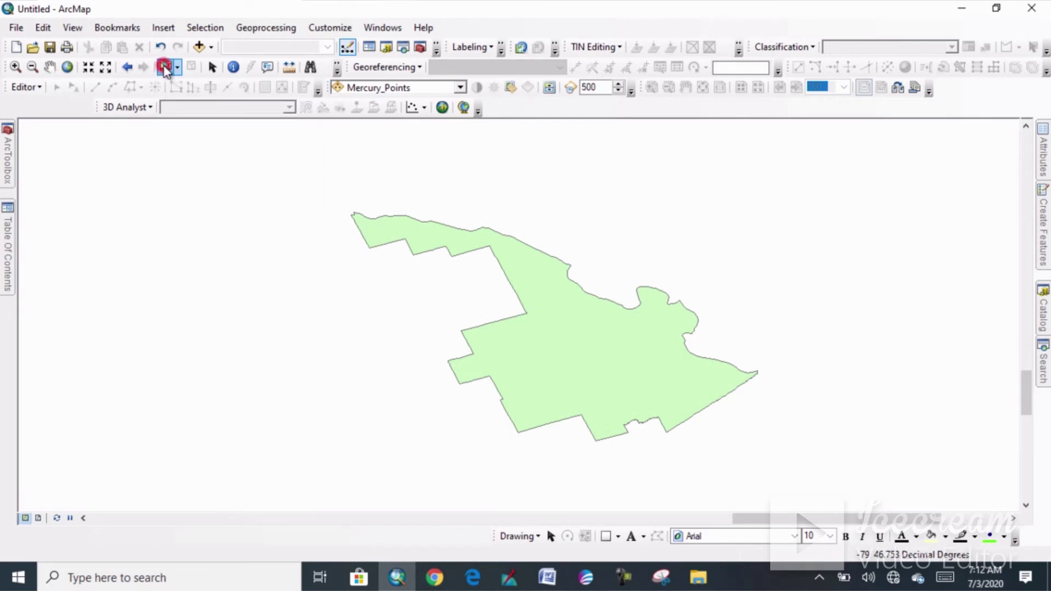
pyautogui.click(163, 67)
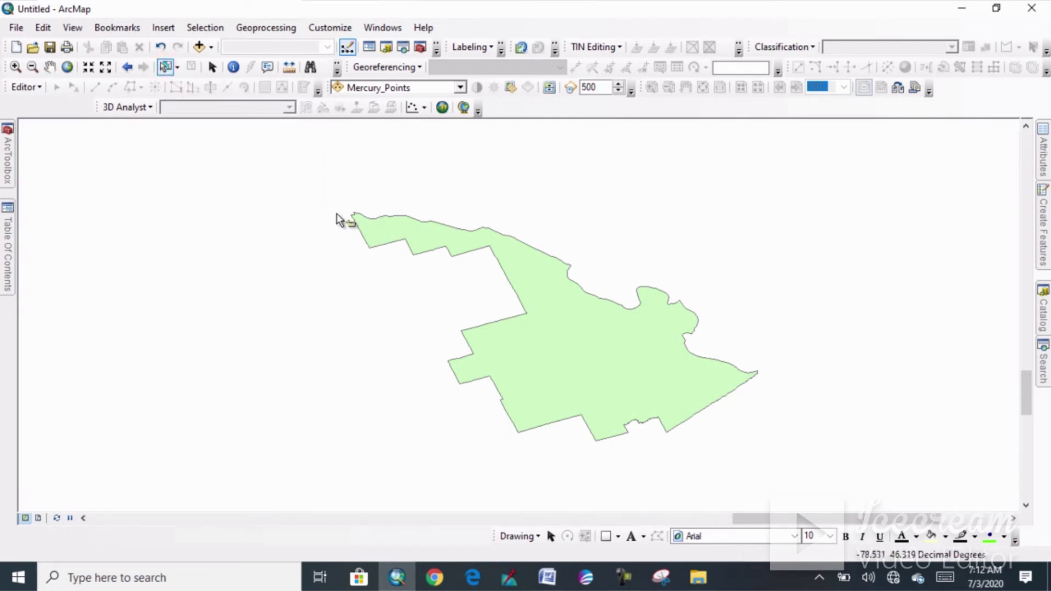
pyautogui.click(378, 243)
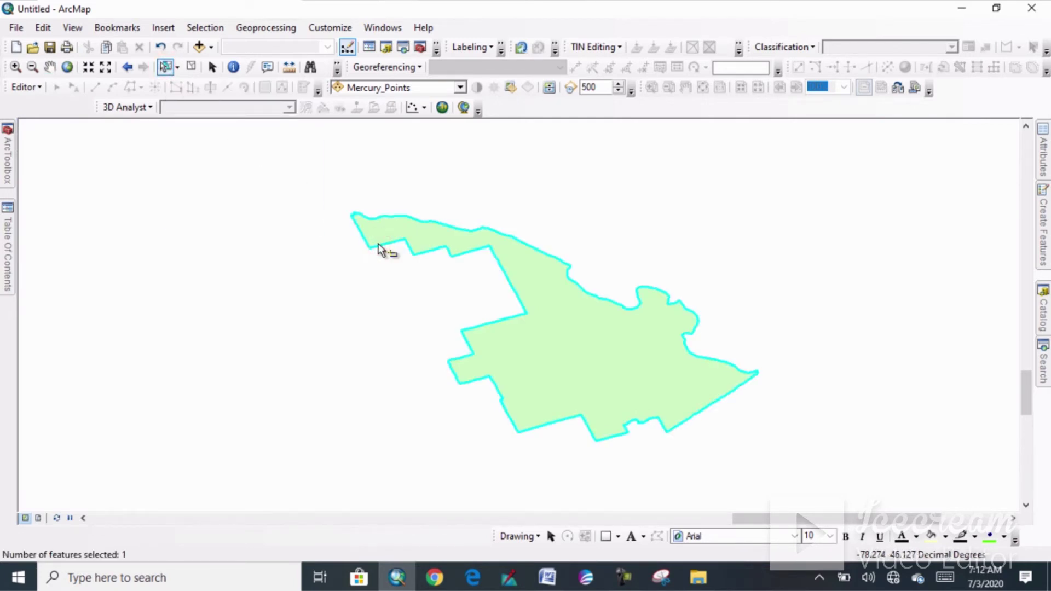
# - Create a new layer from the selected rencd county polygon and turn off the original rencd layer
pyautogui.click(9, 246)
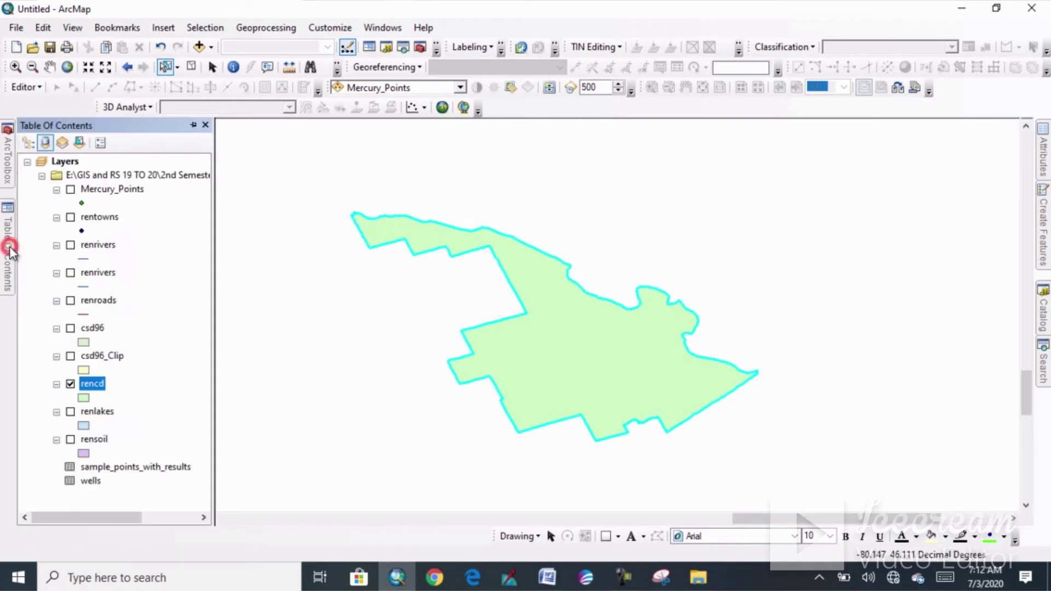
pyautogui.rightClick(95, 384)
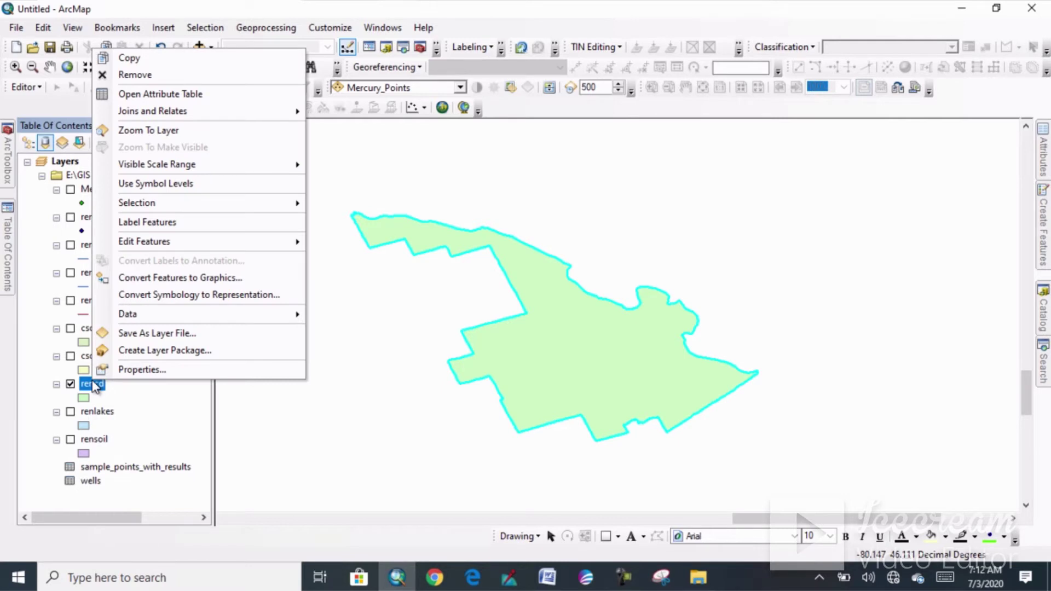
pyautogui.moveTo(163, 202)
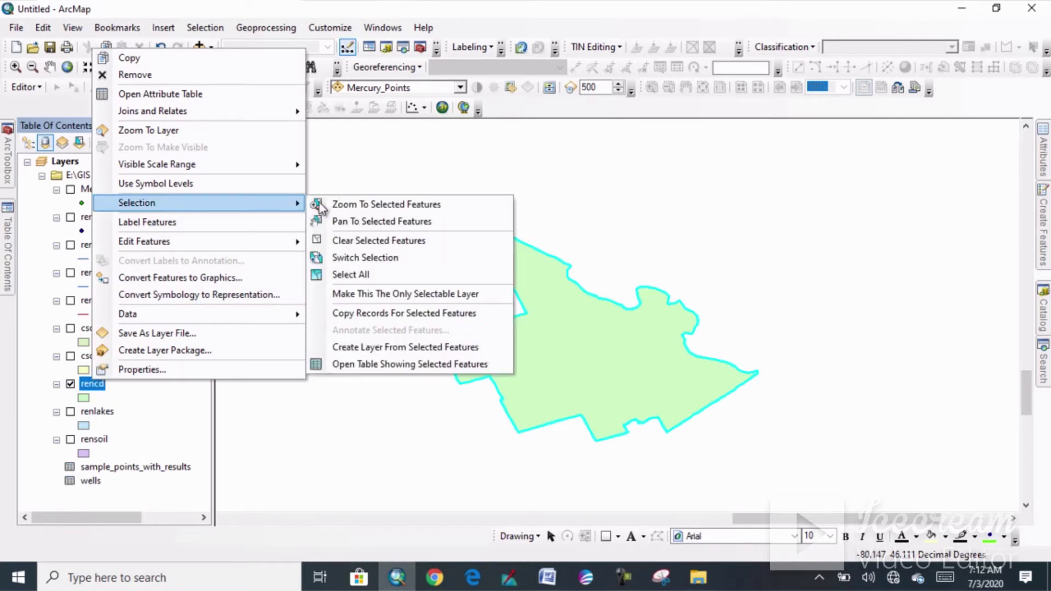
pyautogui.click(405, 346)
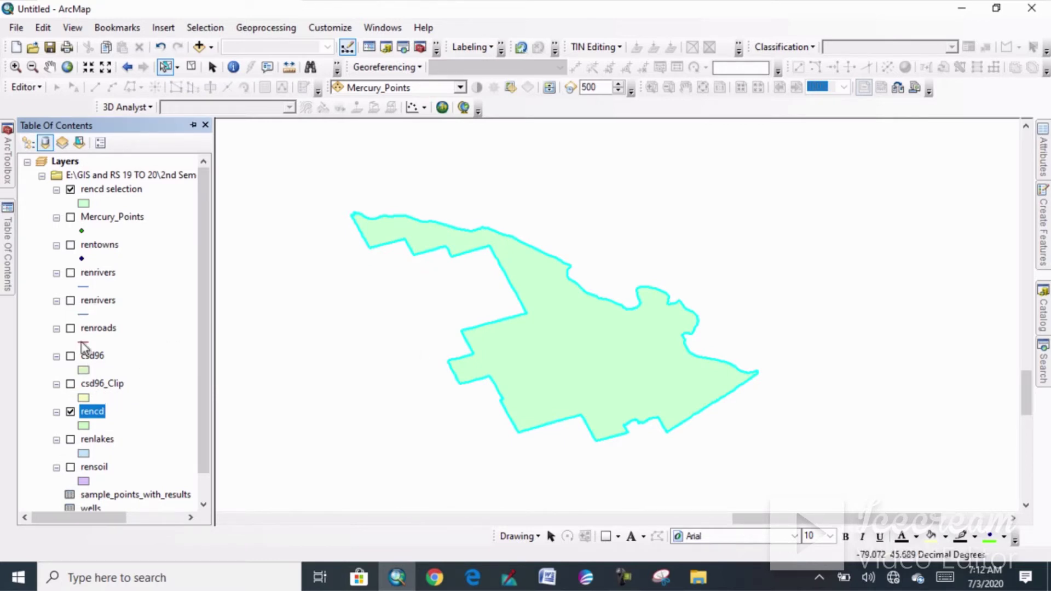
pyautogui.click(69, 411)
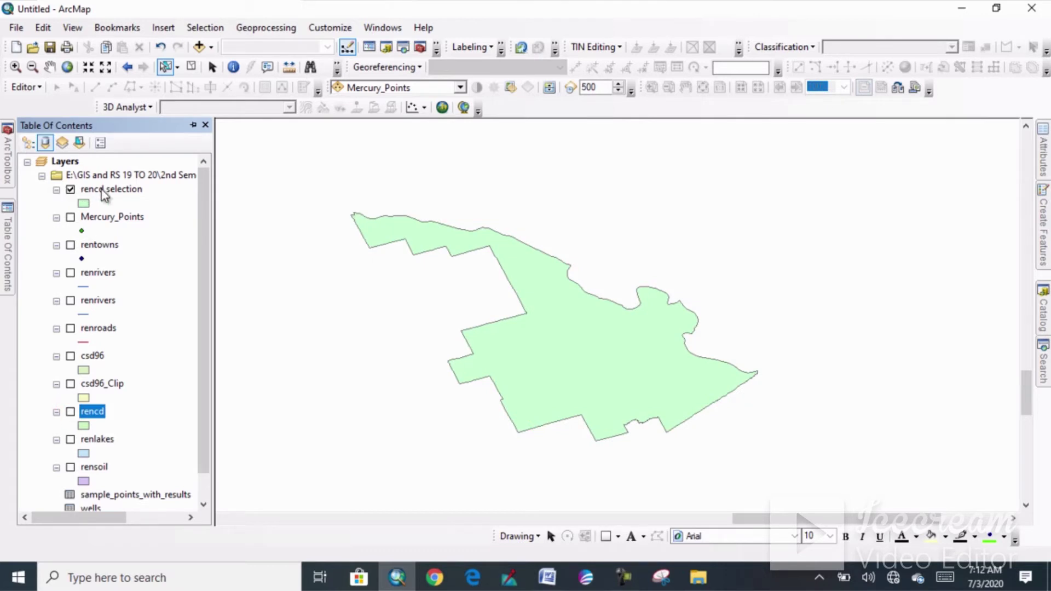
# - Rename the rencd selection layer as renfrew_country
pyautogui.click(137, 189)
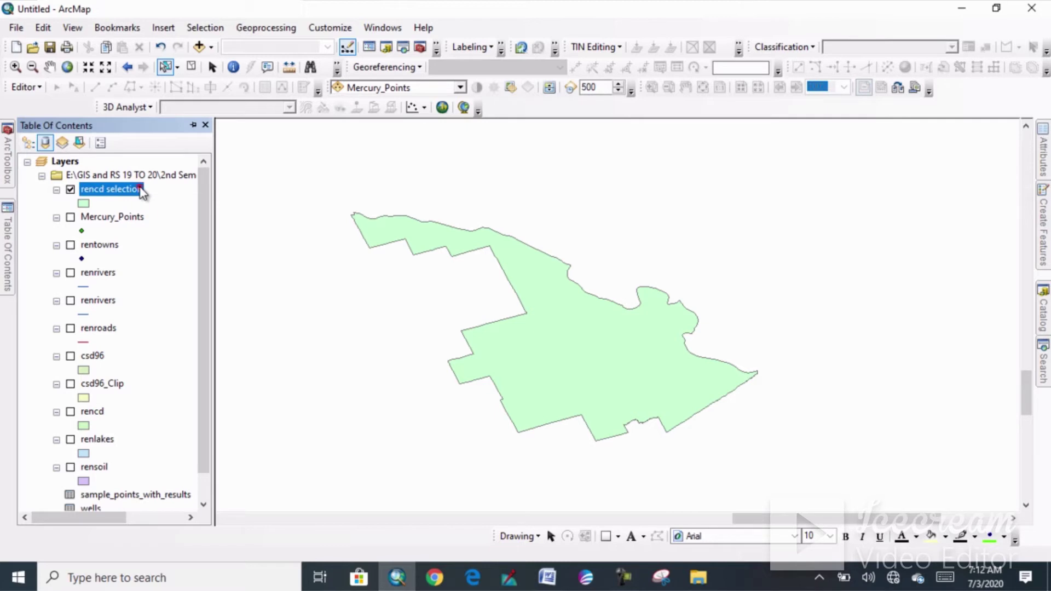
pyautogui.click(141, 190)
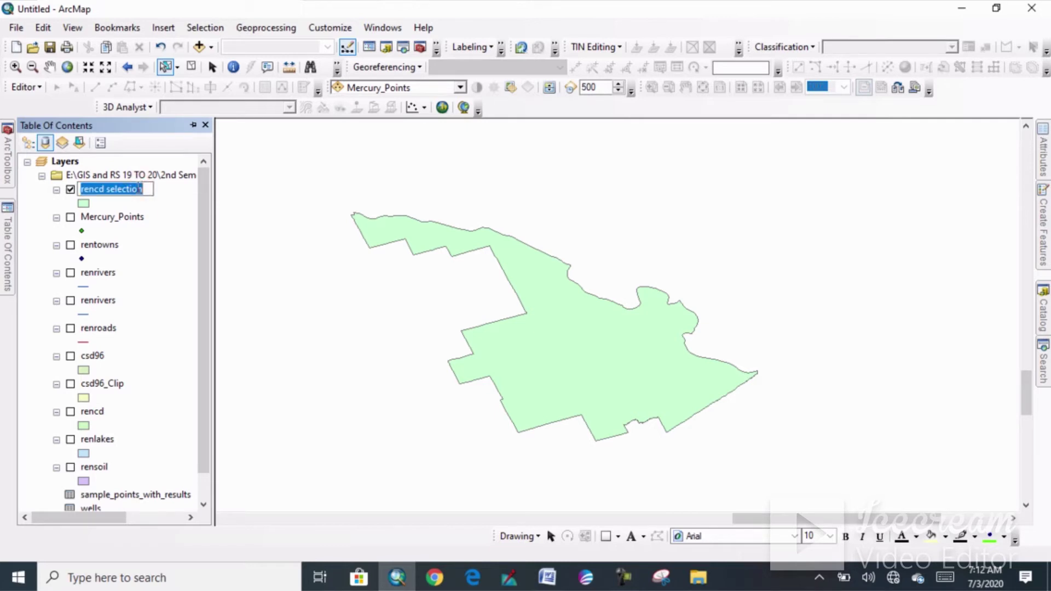
pyautogui.press('BackSpace')
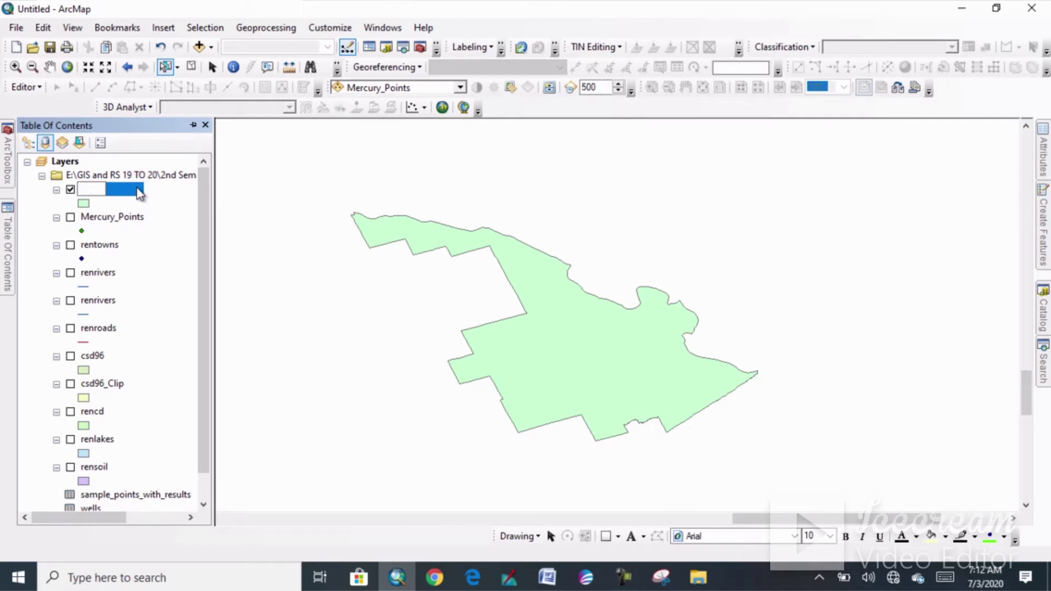
pyautogui.write('renfrew_co')
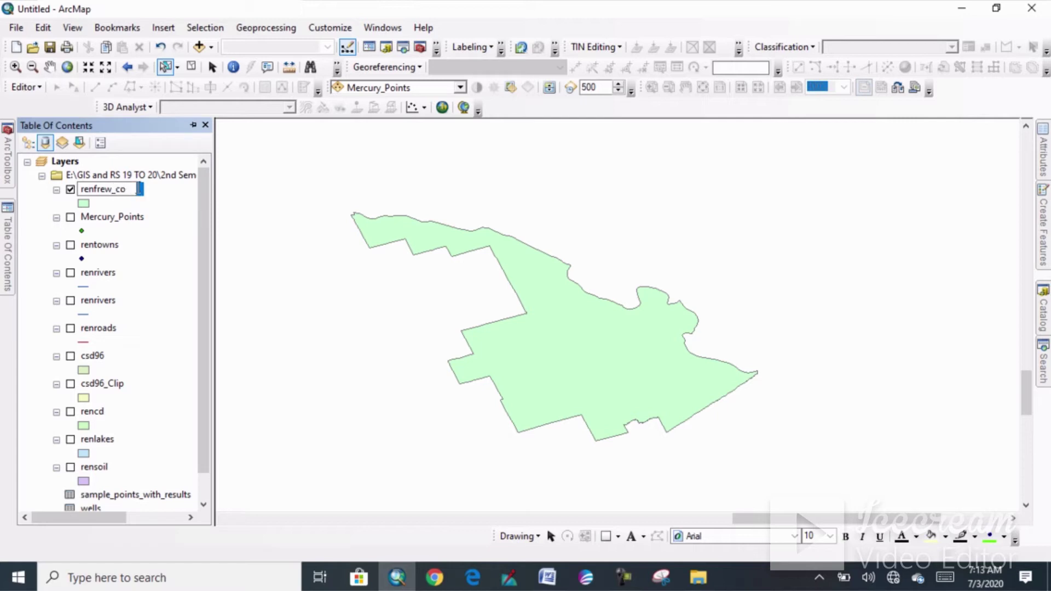
pyautogui.write('untry')
pyautogui.click(130, 189)
pyautogui.press('BackSpace')
pyautogui.write('u')
pyautogui.click(161, 210)
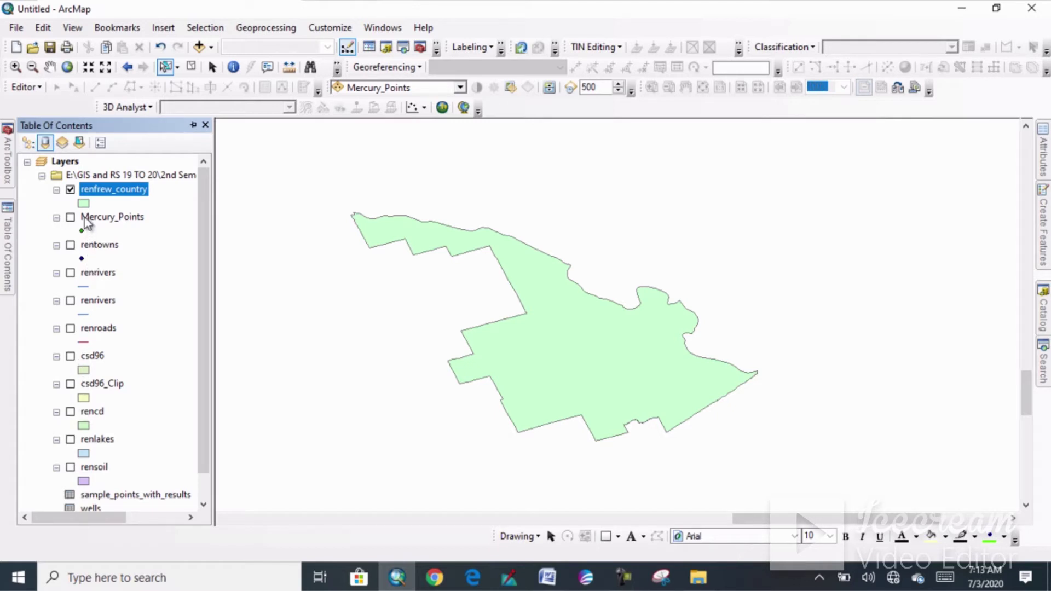
# - Symbolize the renfrew_country layer as Hollow with a red outline of width 1
pyautogui.click(84, 204)
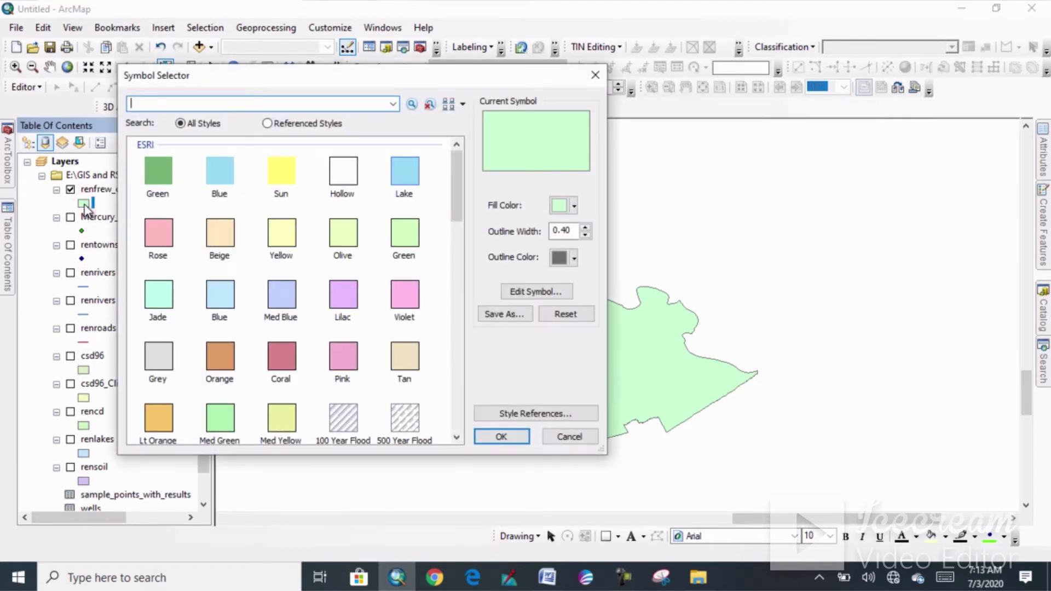
pyautogui.click(337, 177)
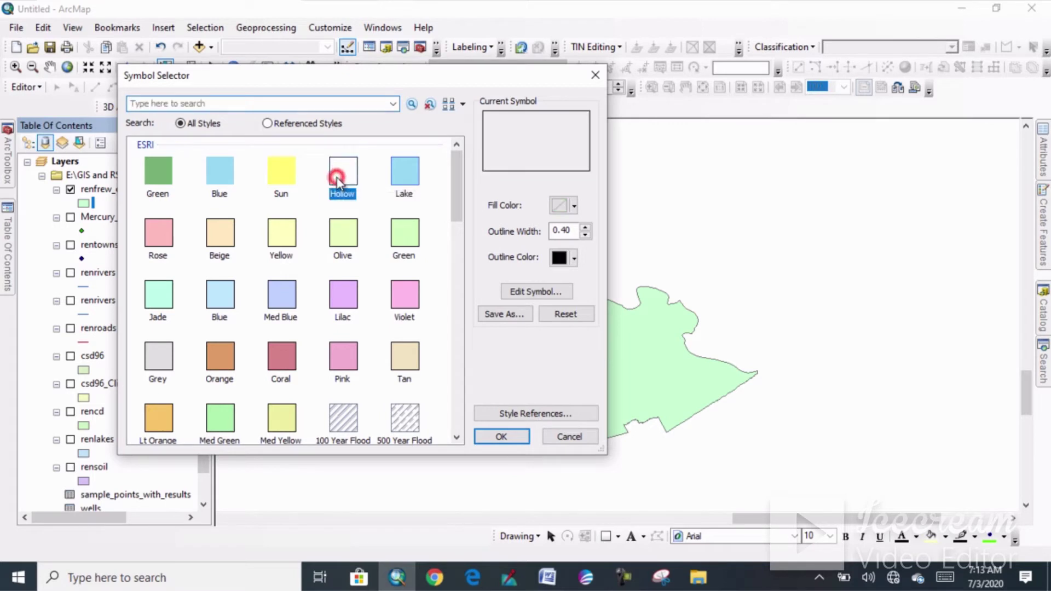
pyautogui.click(584, 228)
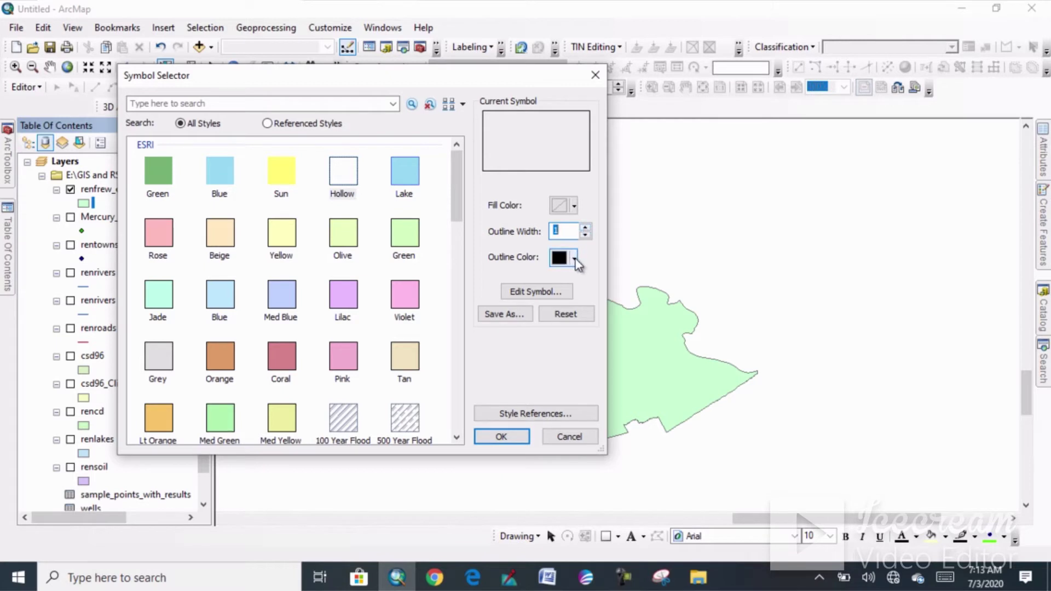
pyautogui.click(574, 258)
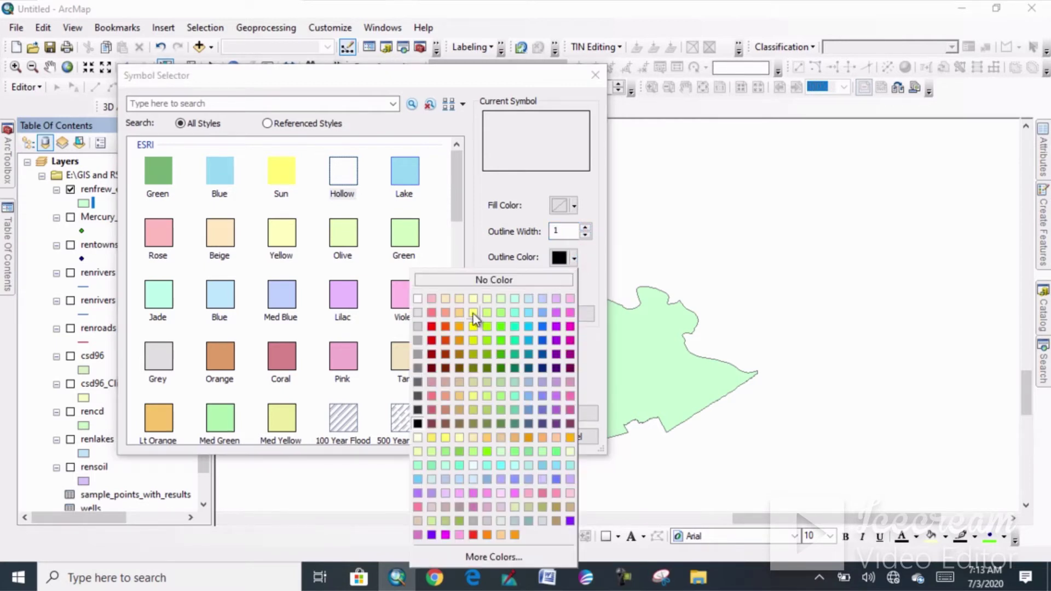
pyautogui.click(431, 326)
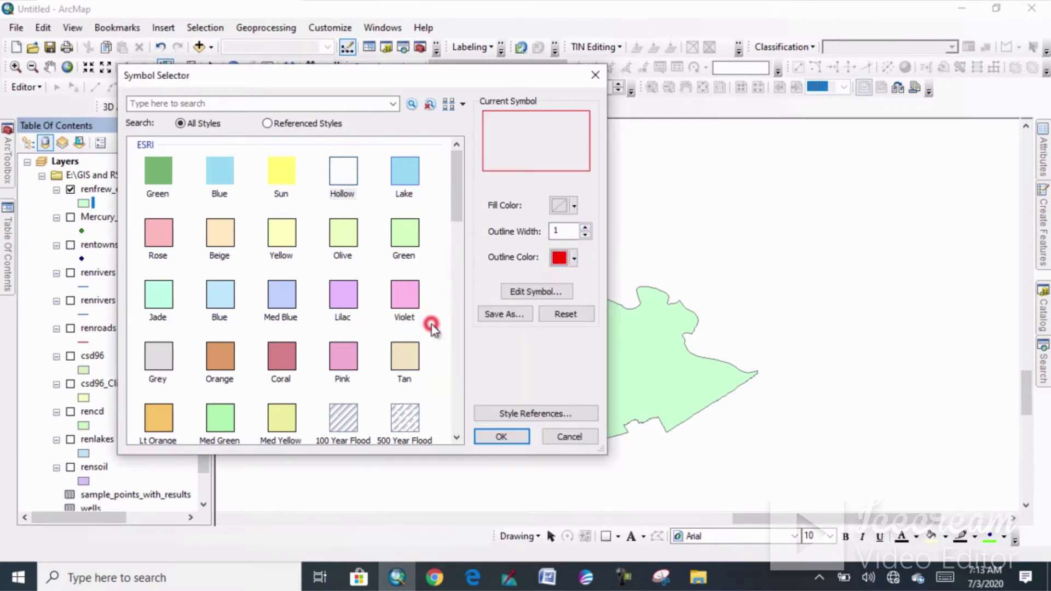
pyautogui.click(502, 437)
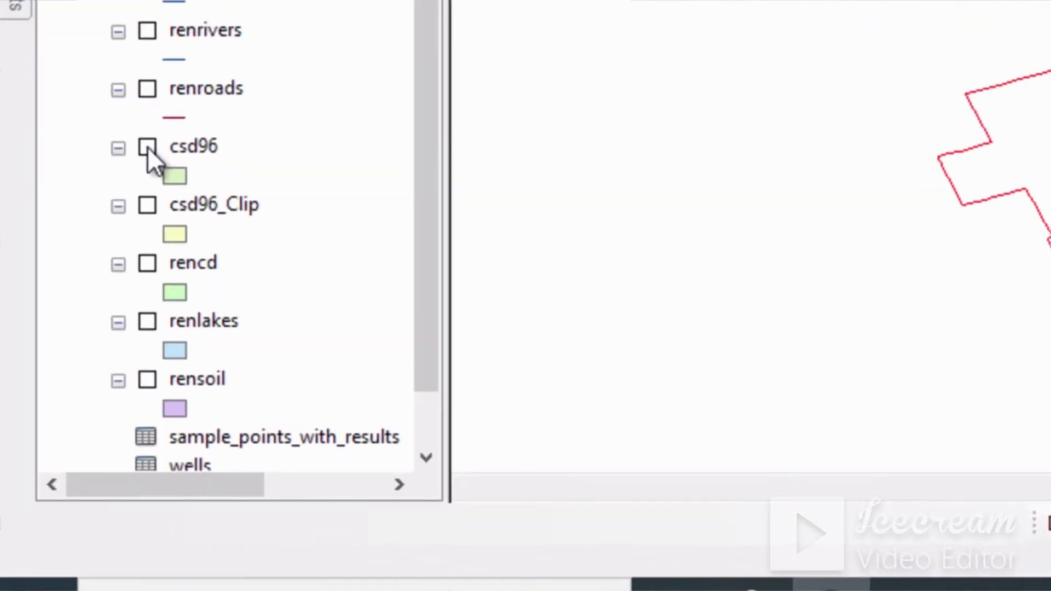
# - Turn on the csd96 and rencd layers and clear the selected features on the map
pyautogui.click(146, 147)
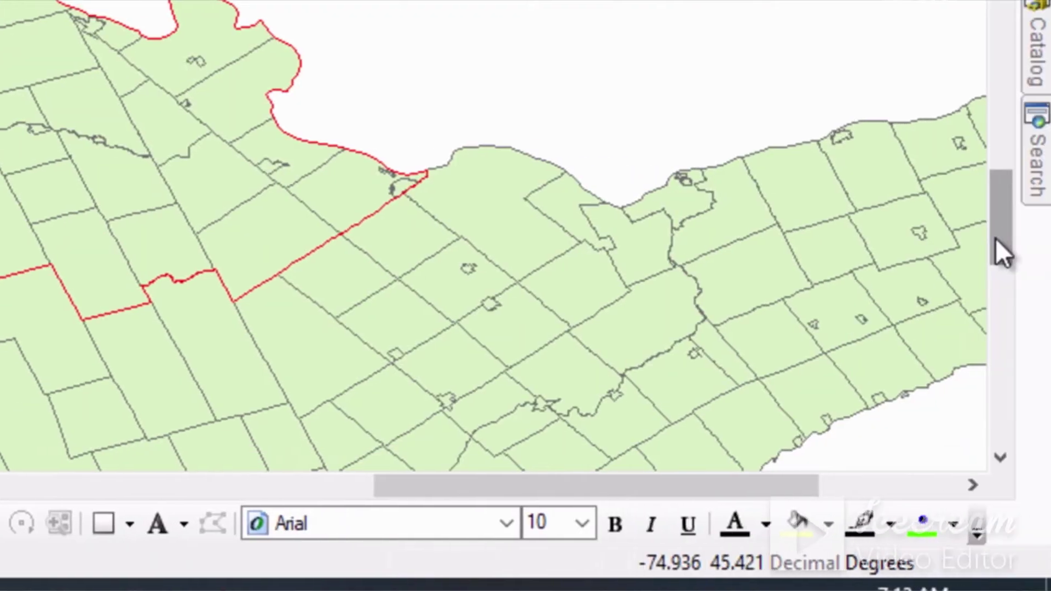
pyautogui.moveTo(995, 236)
pyautogui.mouseDown()
pyautogui.moveTo(993, 268)
pyautogui.moveTo(991, 243)
pyautogui.mouseUp()
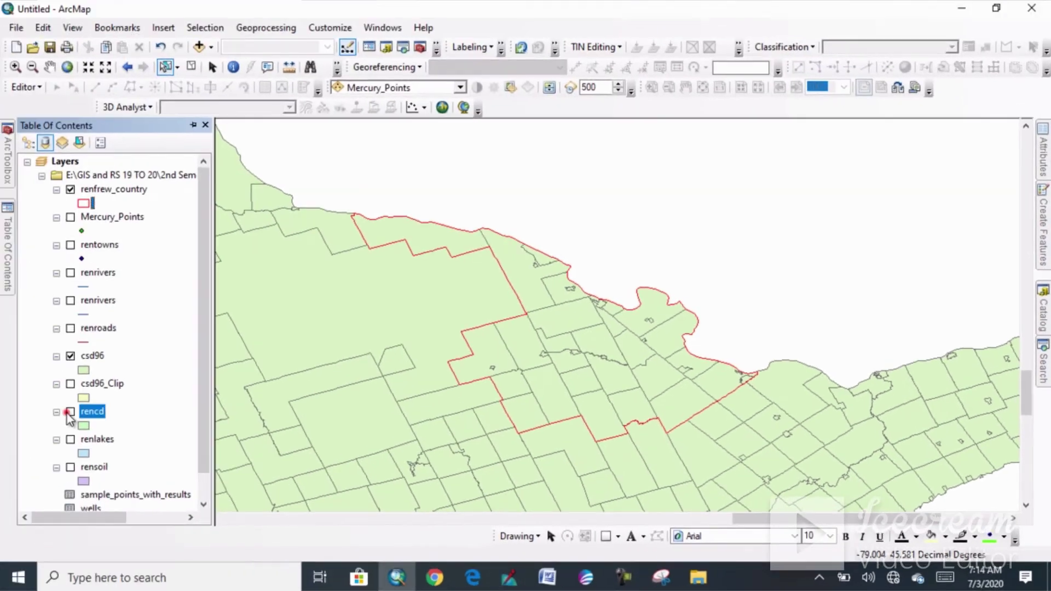
pyautogui.click(70, 412)
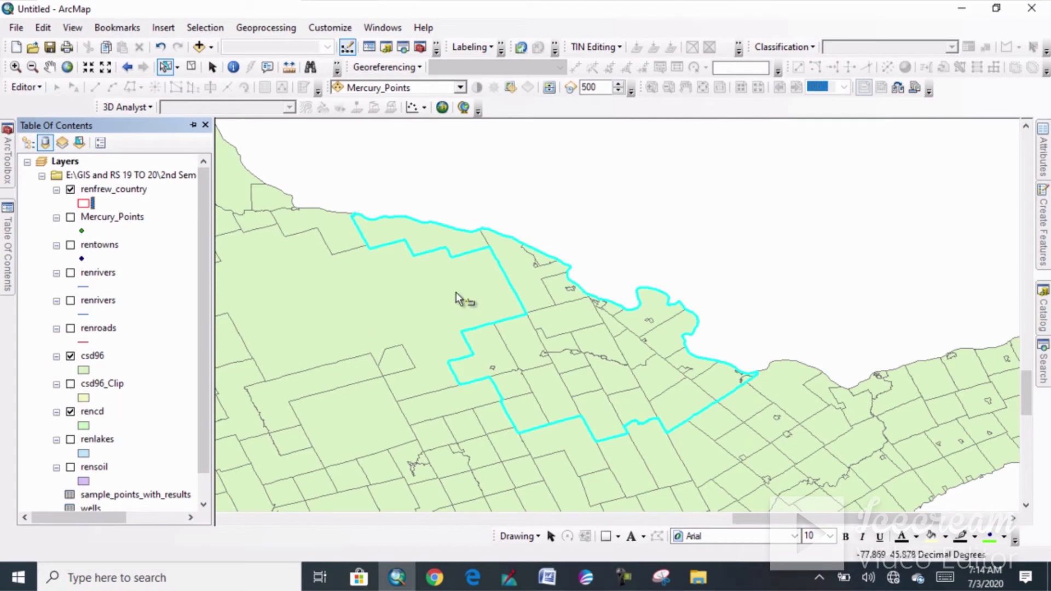
pyautogui.rightClick(497, 263)
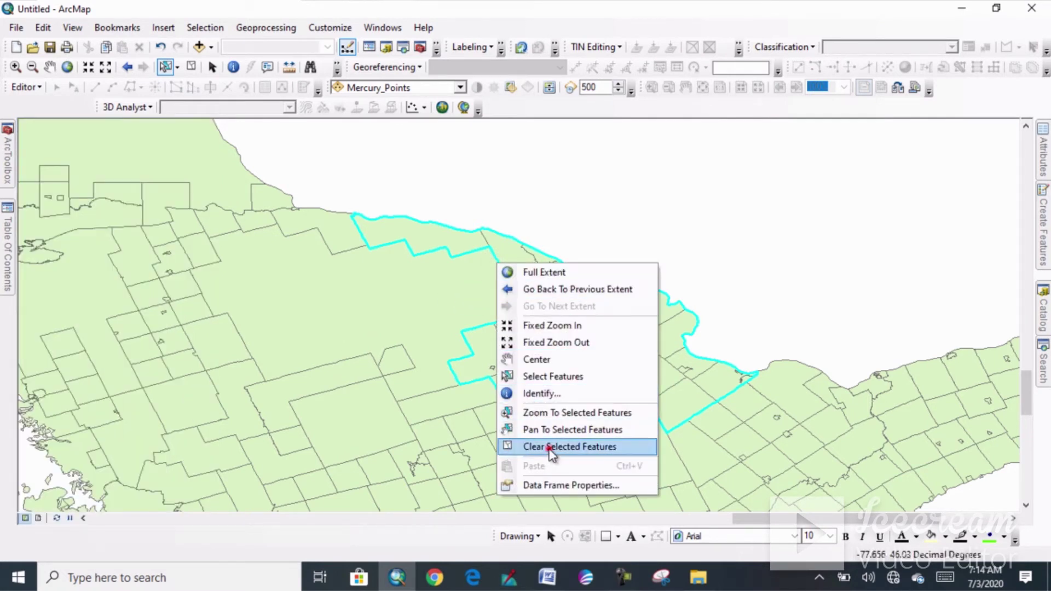
pyautogui.click(548, 448)
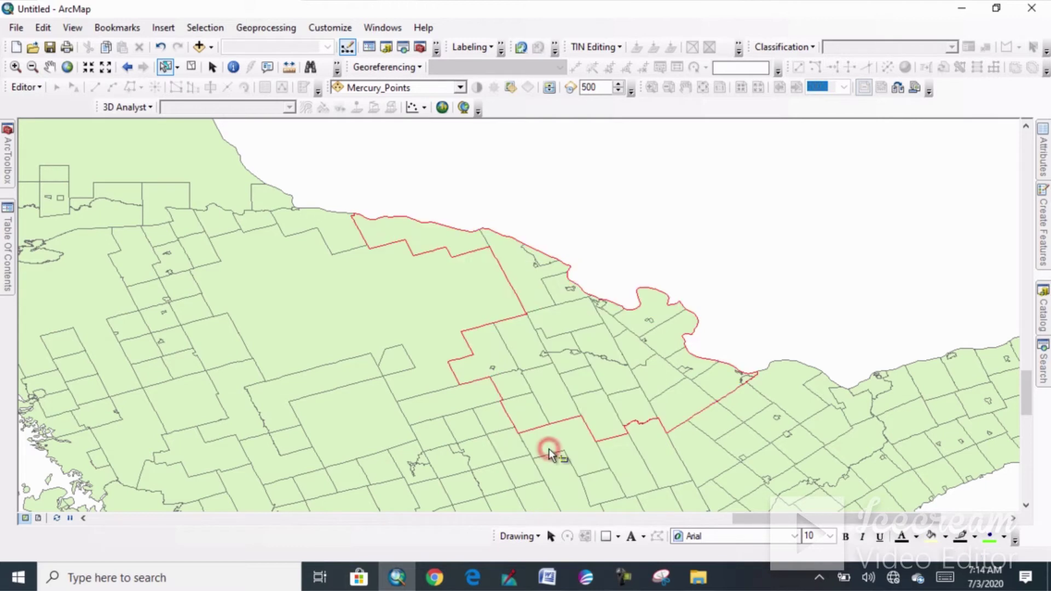
# - Select by location the csd96 features that have their centroid in the renfrew_country source layer
pyautogui.click(5, 275)
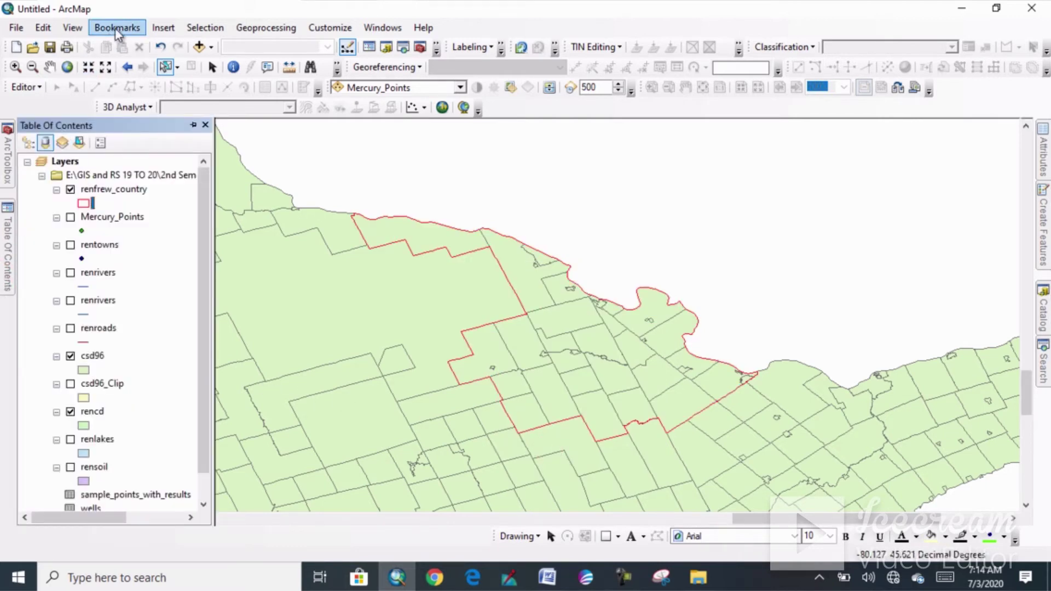
pyautogui.click(194, 28)
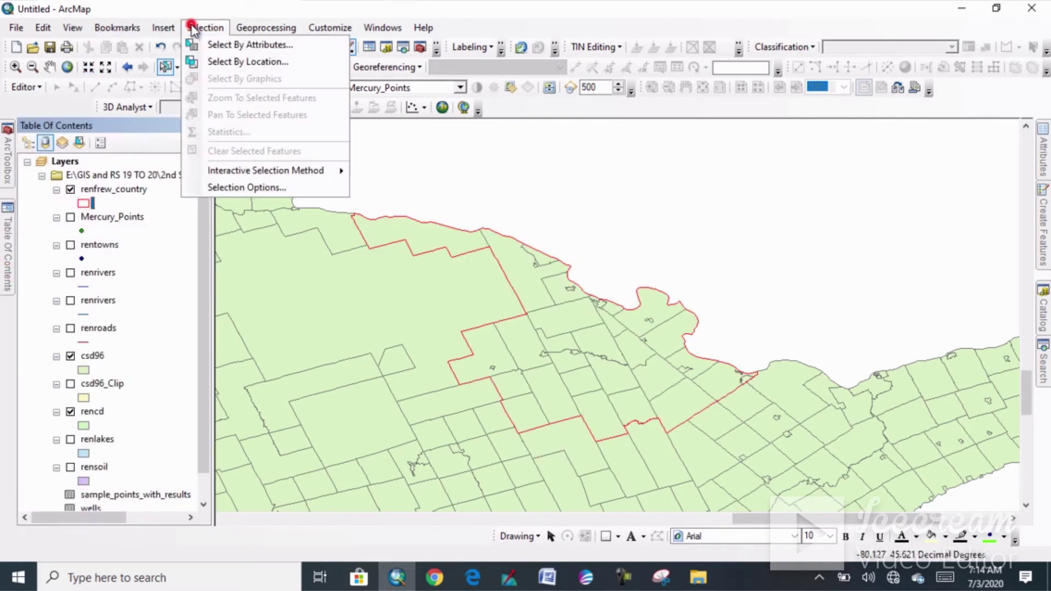
pyautogui.click(218, 61)
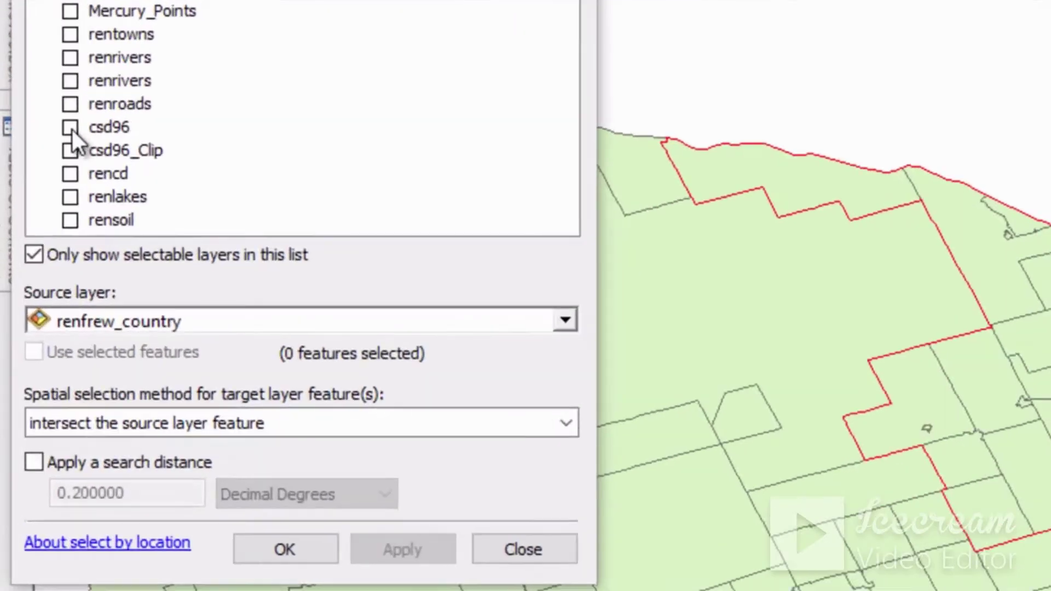
pyautogui.click(70, 127)
pyautogui.click(70, 127)
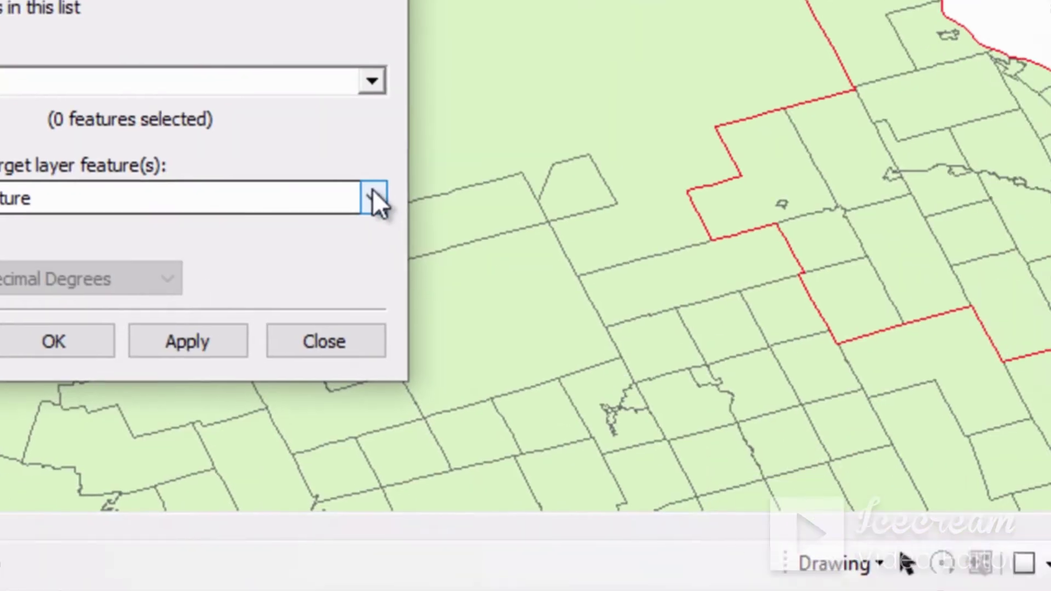
pyautogui.click(641, 440)
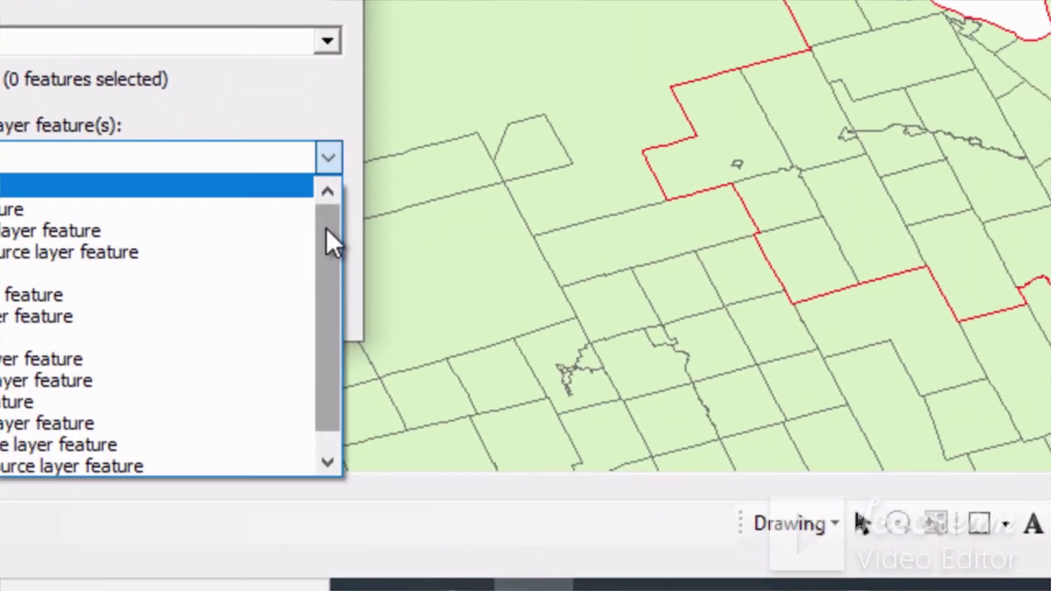
pyautogui.moveTo(326, 225); pyautogui.dragTo(327, 276)
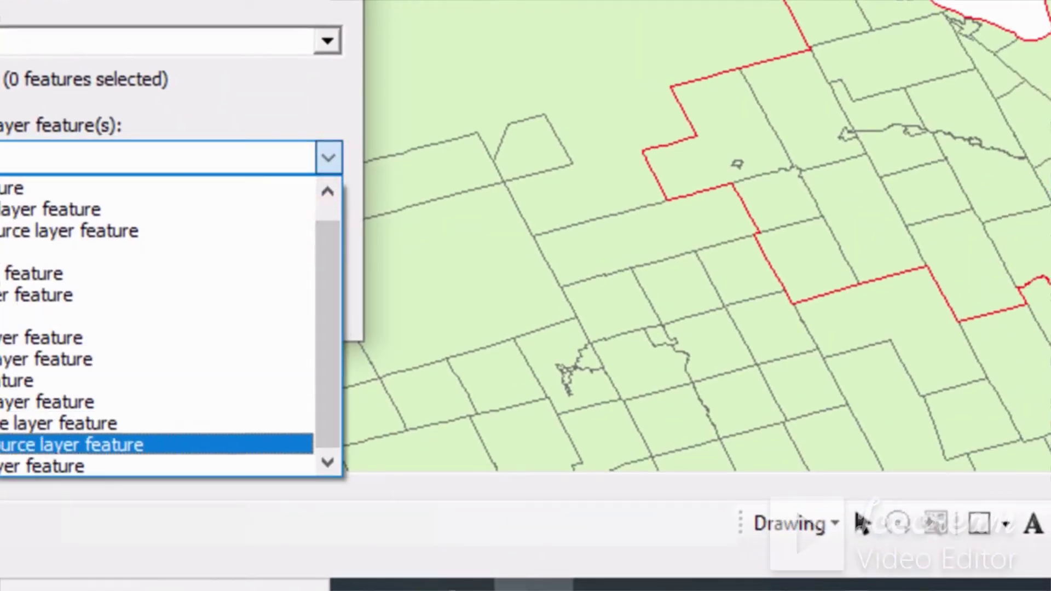
pyautogui.click(106, 465)
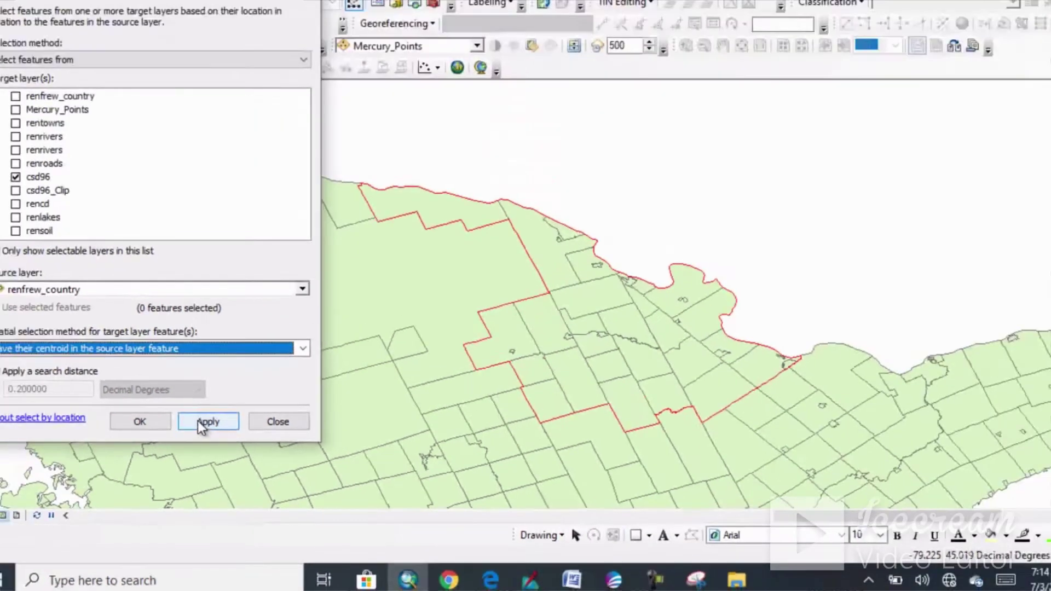
pyautogui.click(207, 422)
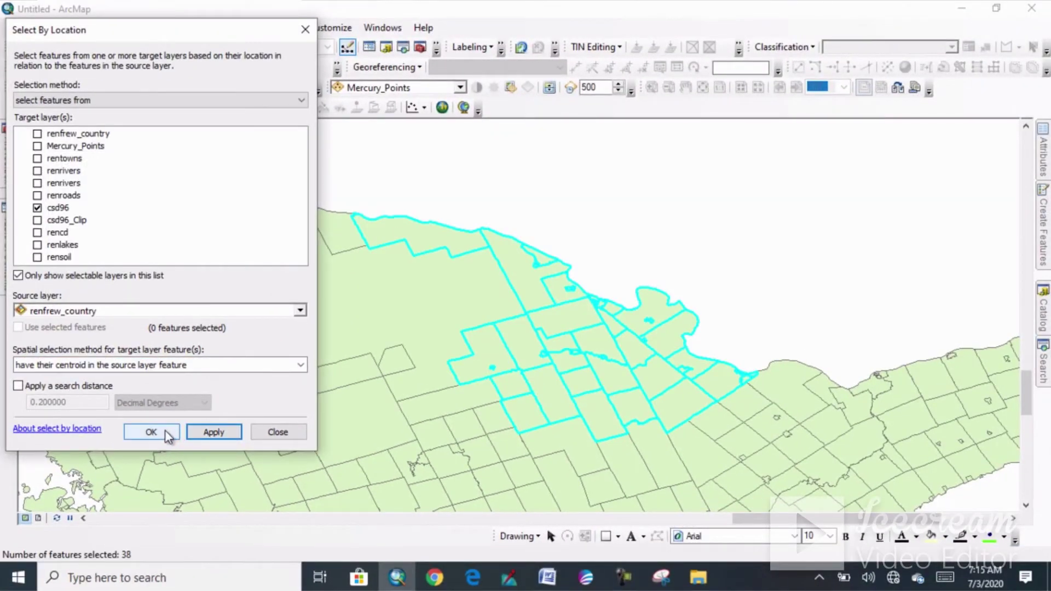
pyautogui.click(151, 432)
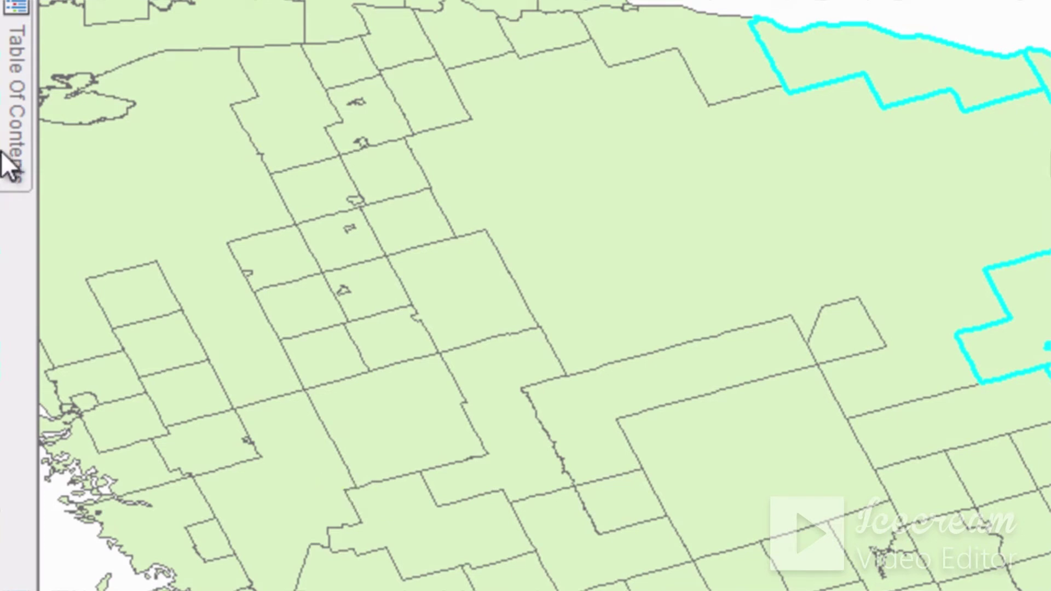
# - Open the csd96 attribute table and look through its records for the selected subdivisions
pyautogui.click(12, 106)
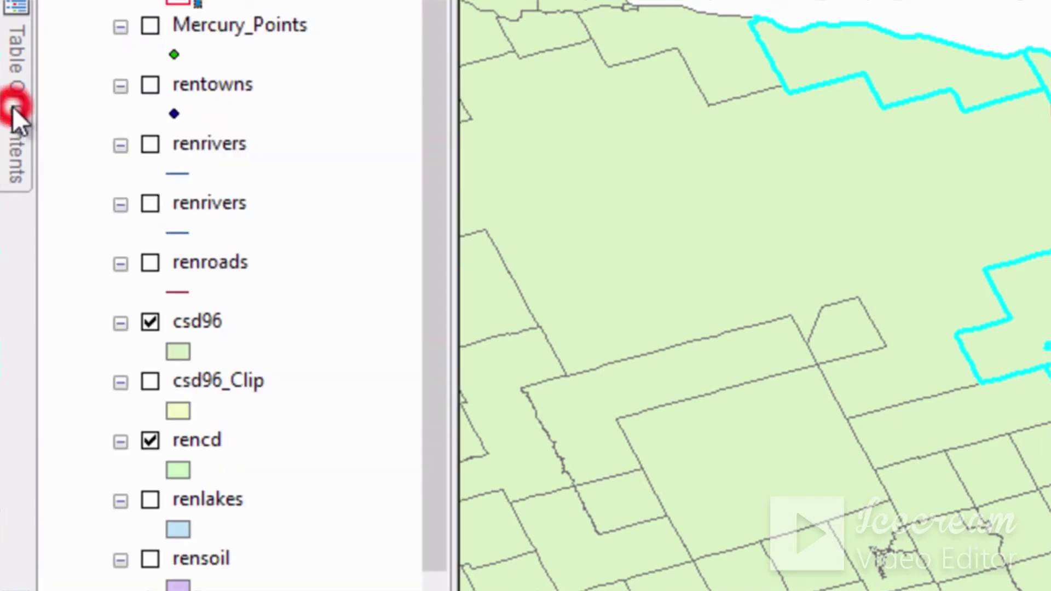
pyautogui.rightClick(189, 323)
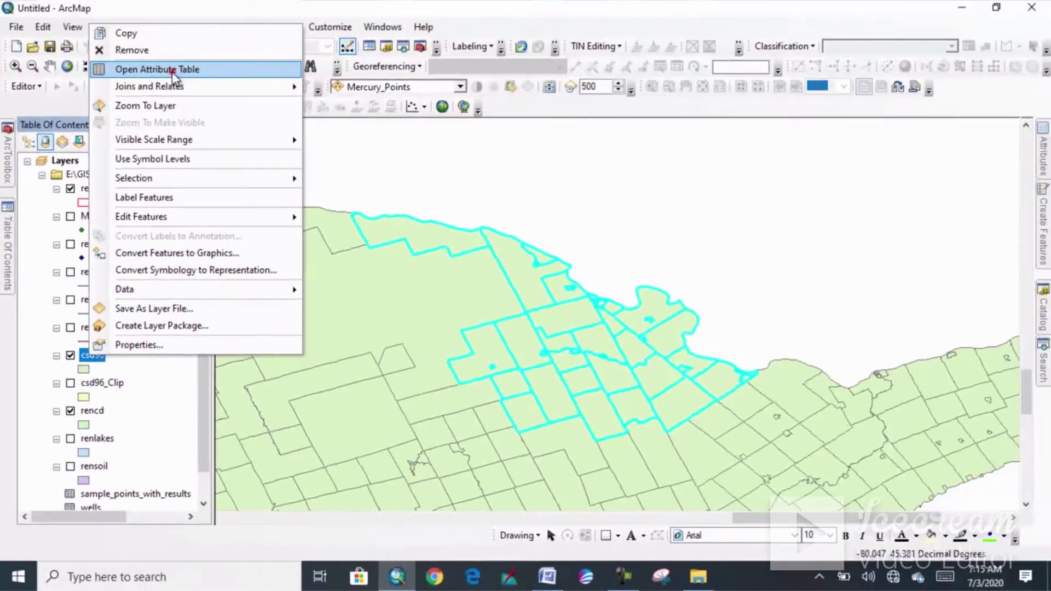
pyautogui.click(171, 71)
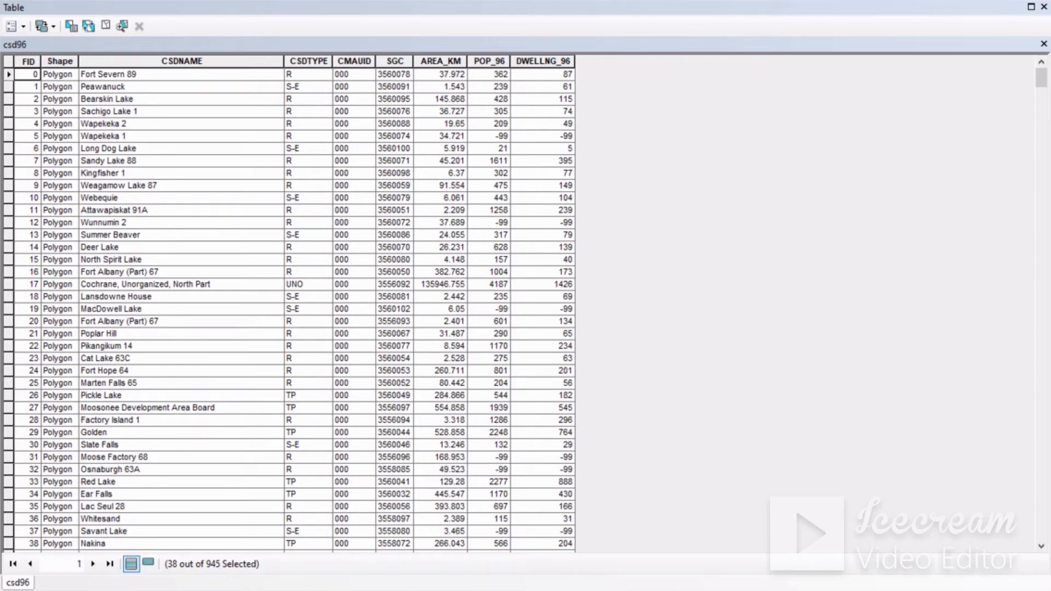
pyautogui.moveTo(1044, 79); pyautogui.dragTo(1040, 210)
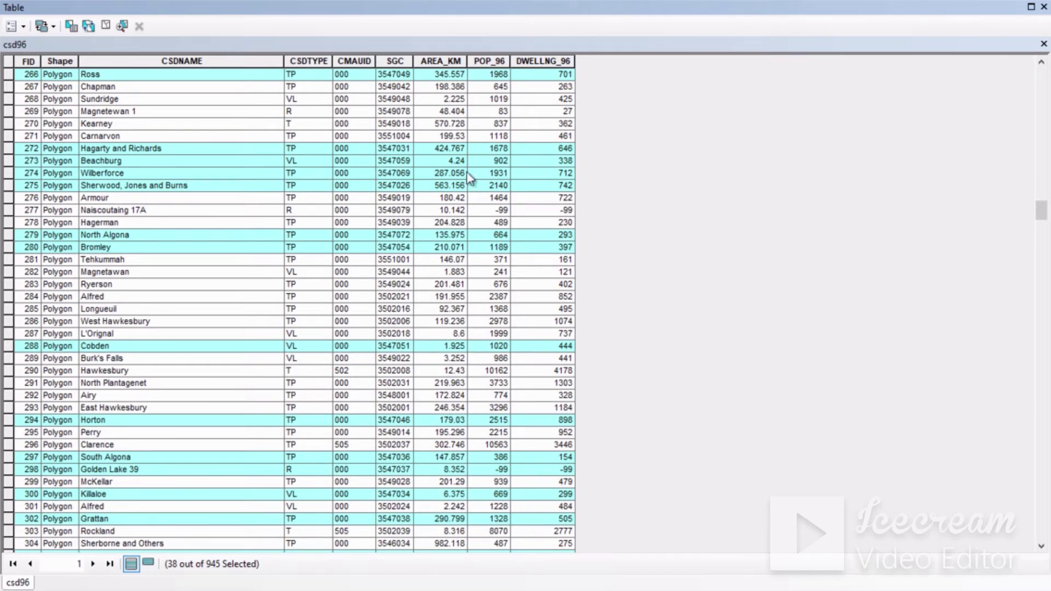
pyautogui.click(1042, 211)
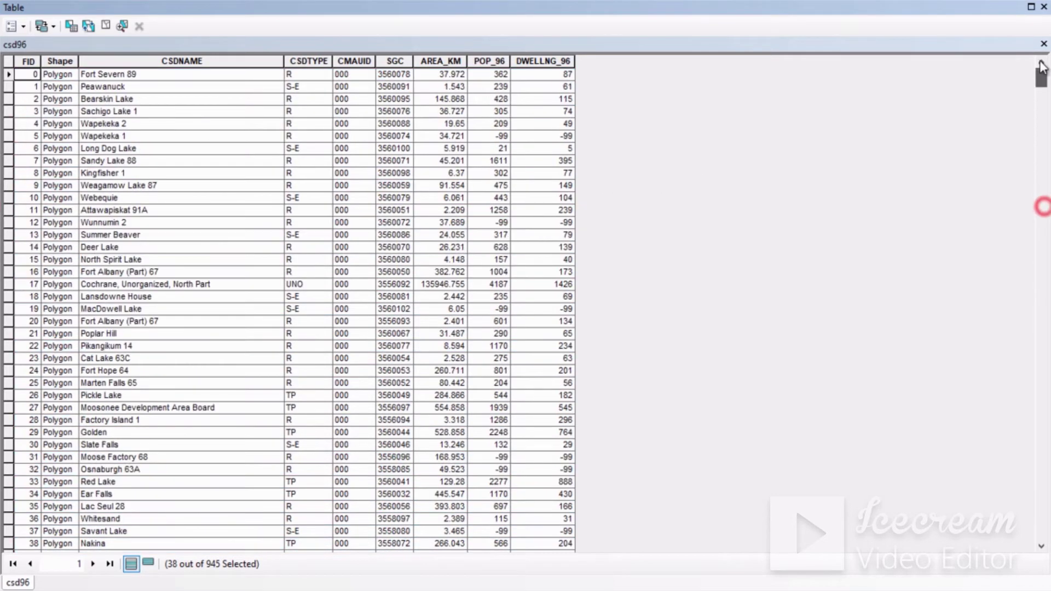
# - Close the csd96 attribute table, clear the selected features on the map, and activate the Select Elements tool
pyautogui.click(1044, 7)
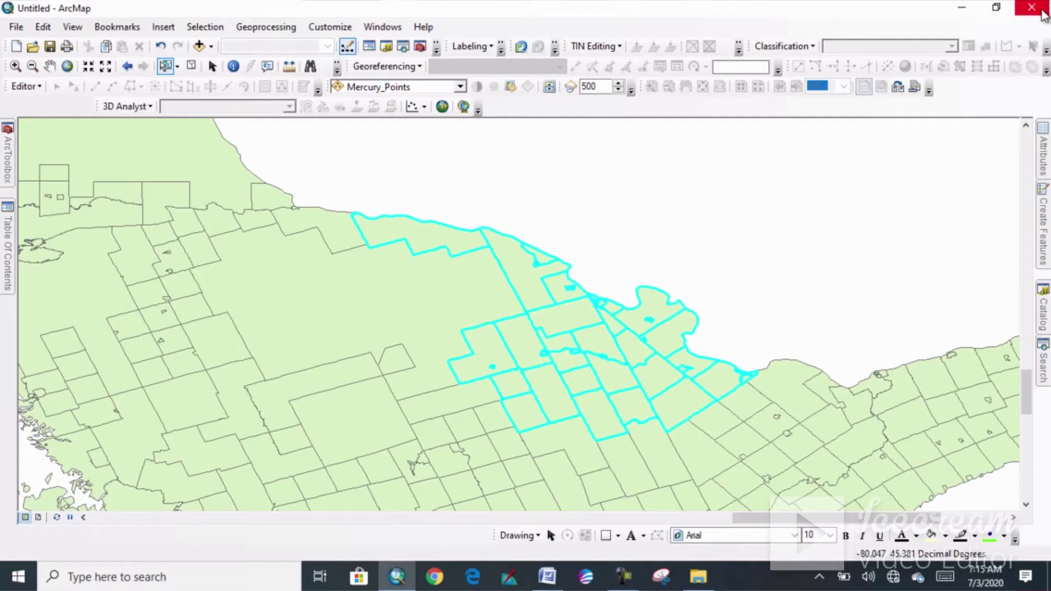
pyautogui.rightClick(543, 367)
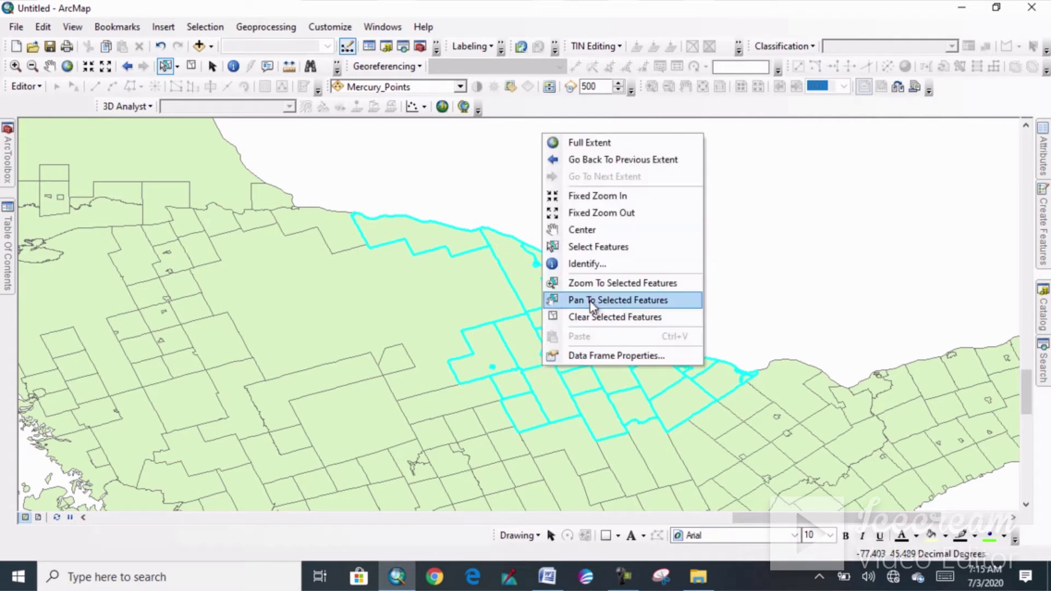
pyautogui.click(595, 317)
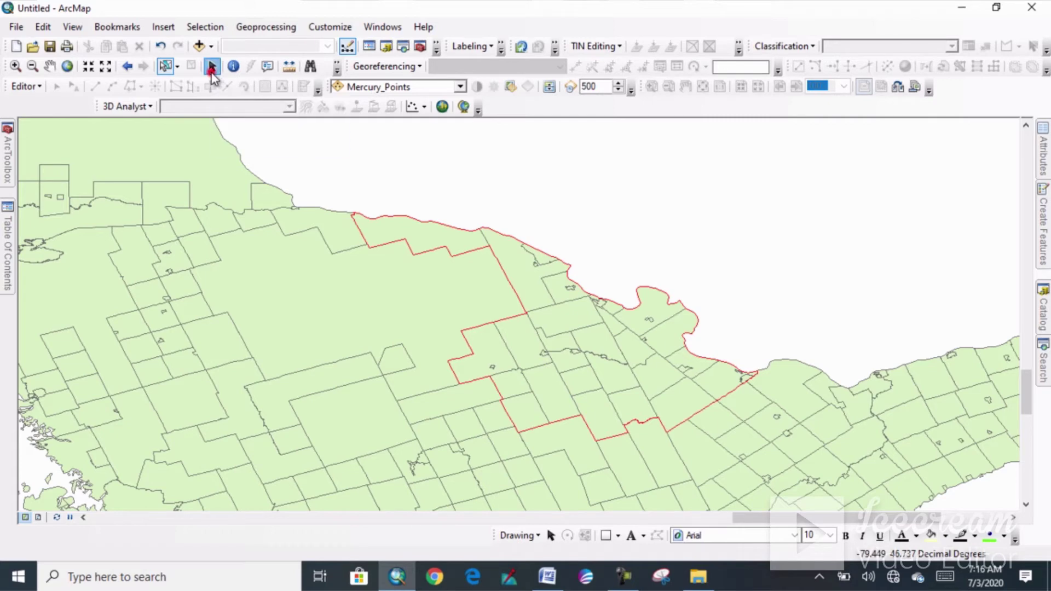
pyautogui.click(212, 66)
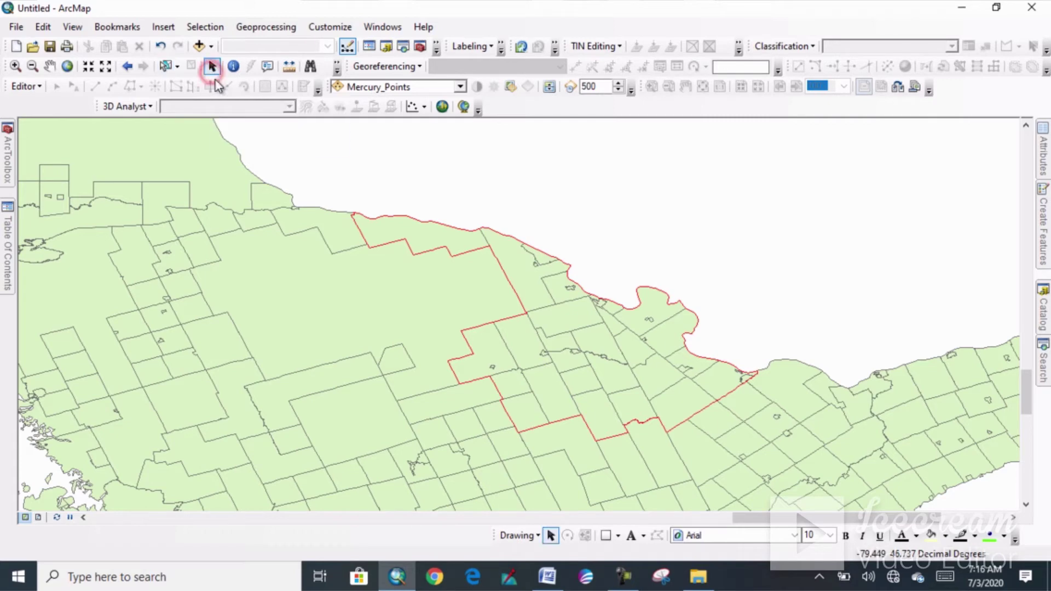
# - Check the vegetation question in the Word lab question paper, return to ArcMap, and turn on the rensoil layer
pyautogui.click(542, 586)
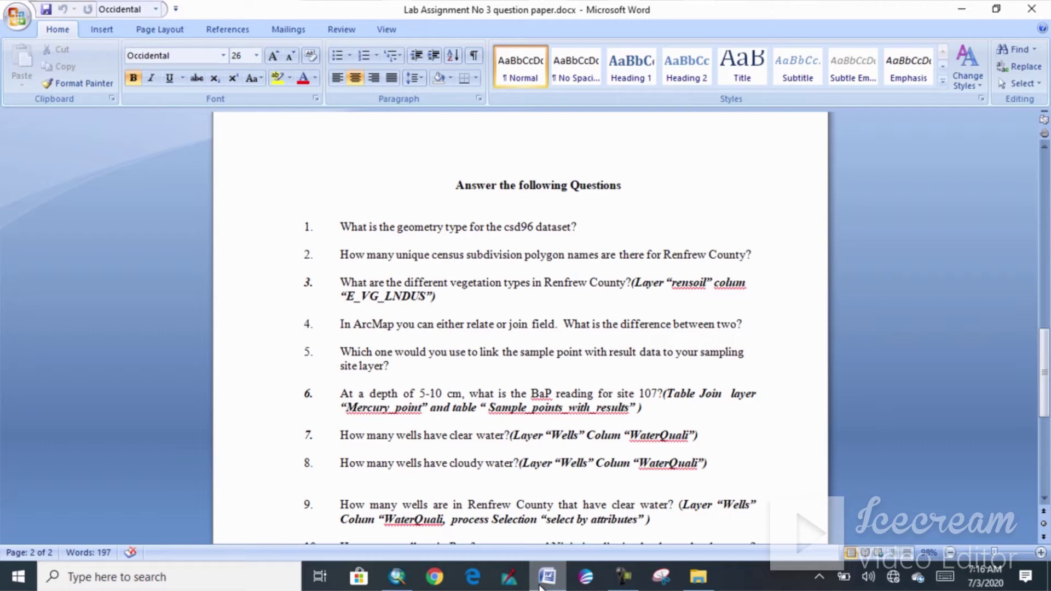
pyautogui.click(403, 585)
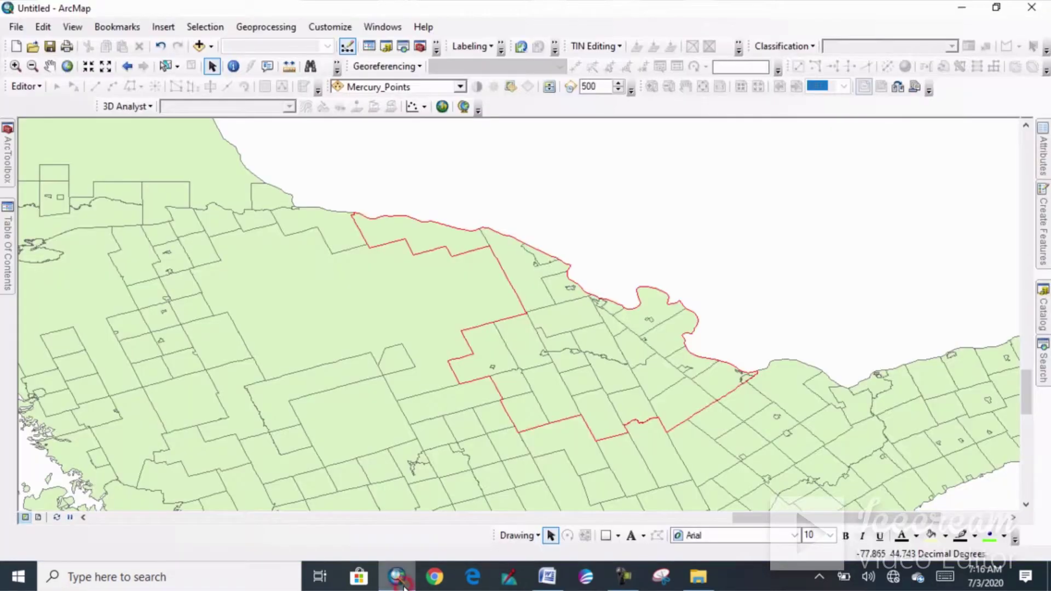
pyautogui.moveTo(4, 246)
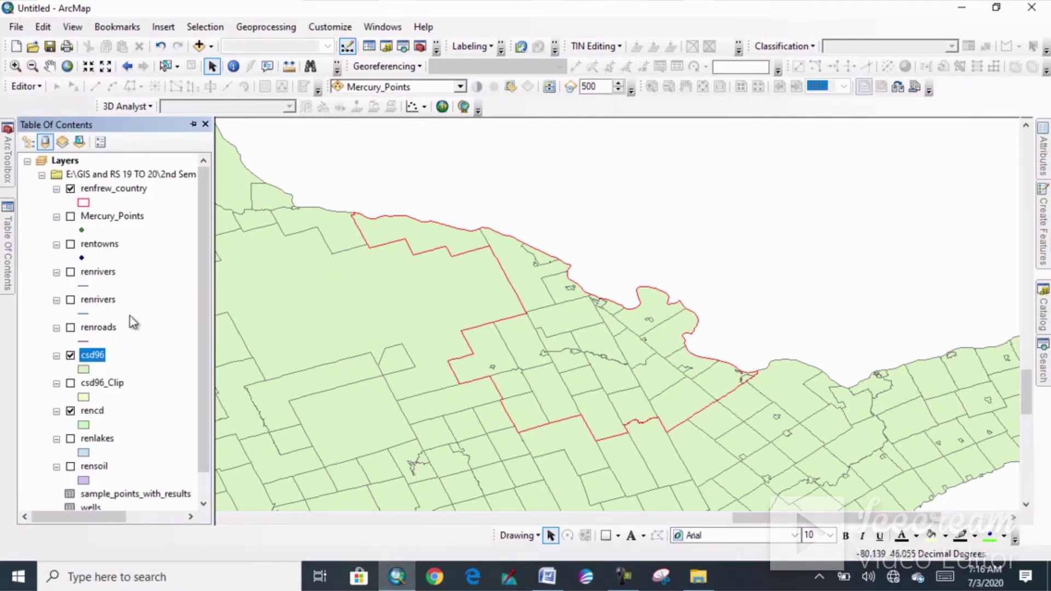
pyautogui.click(70, 466)
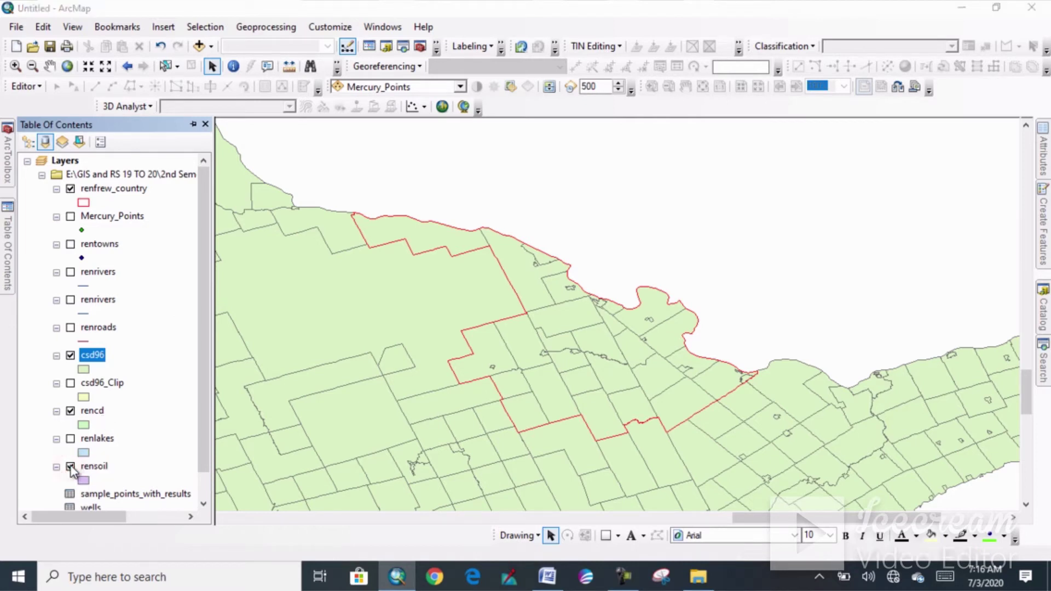
# - Open the rensoil attribute table and examine the vegetation types in its E_VG_LNDUS column
pyautogui.rightClick(88, 469)
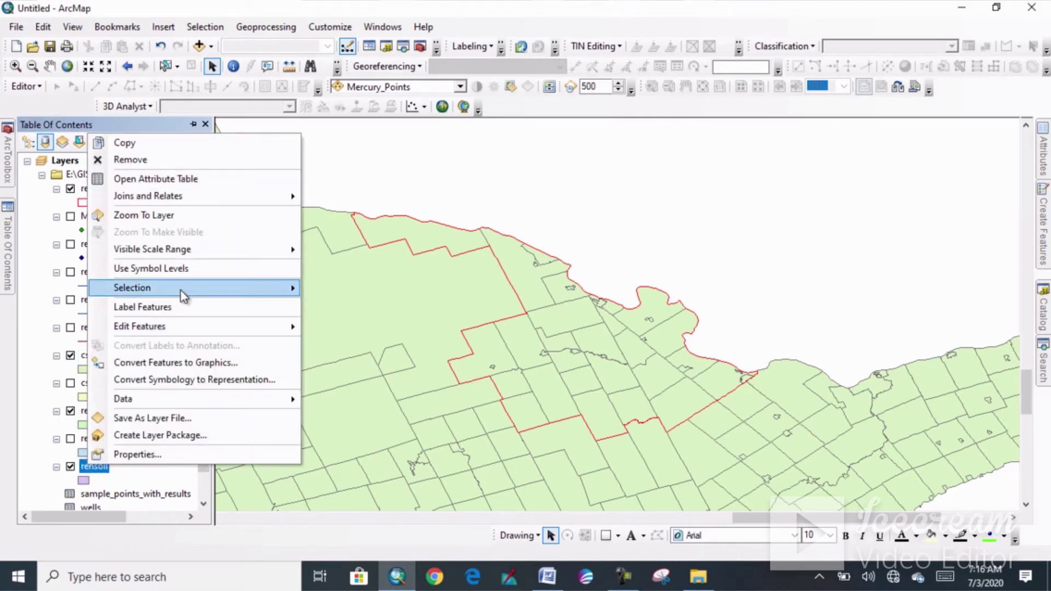
pyautogui.click(146, 175)
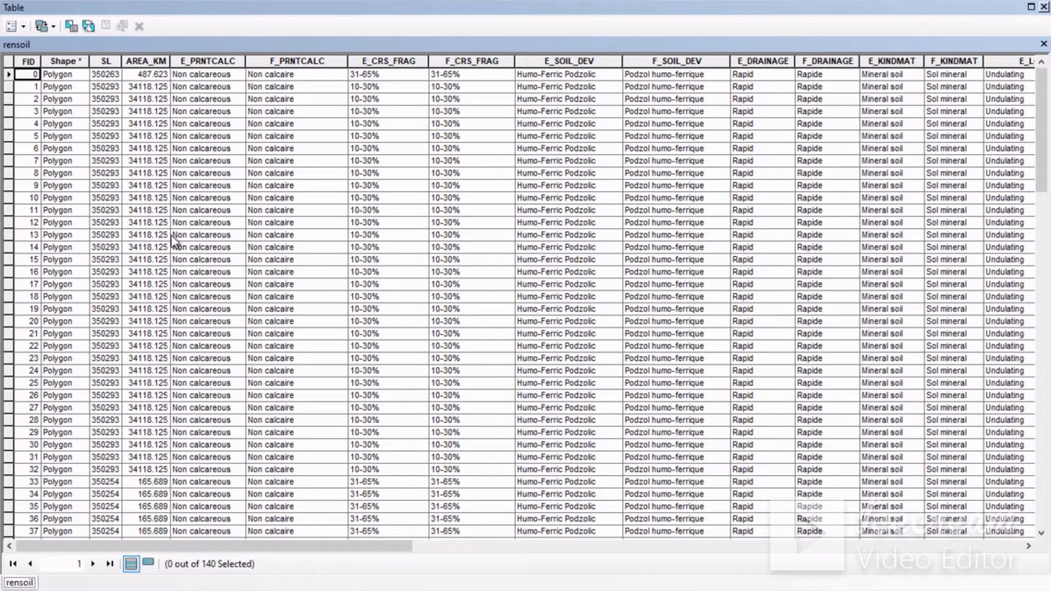
pyautogui.moveTo(280, 543); pyautogui.dragTo(882, 544)
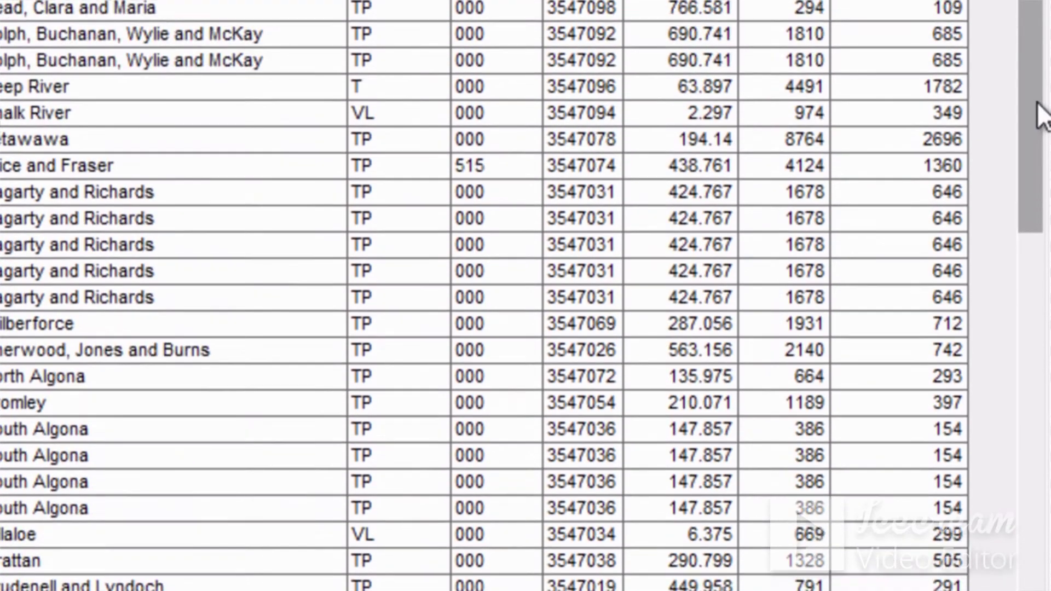
pyautogui.moveTo(1037, 105); pyautogui.dragTo(1049, 201)
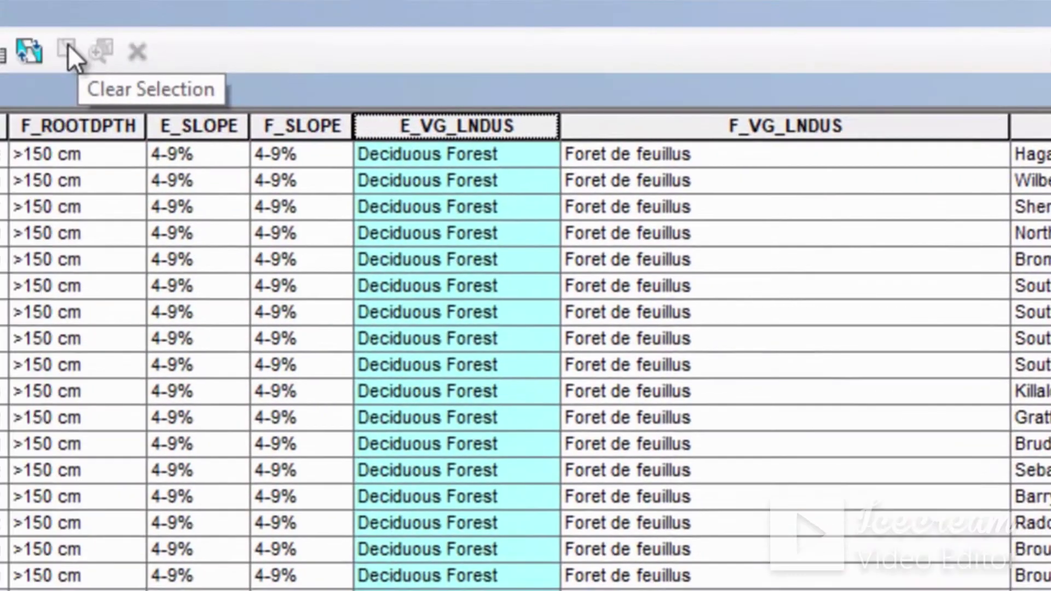
pyautogui.click(74, 39)
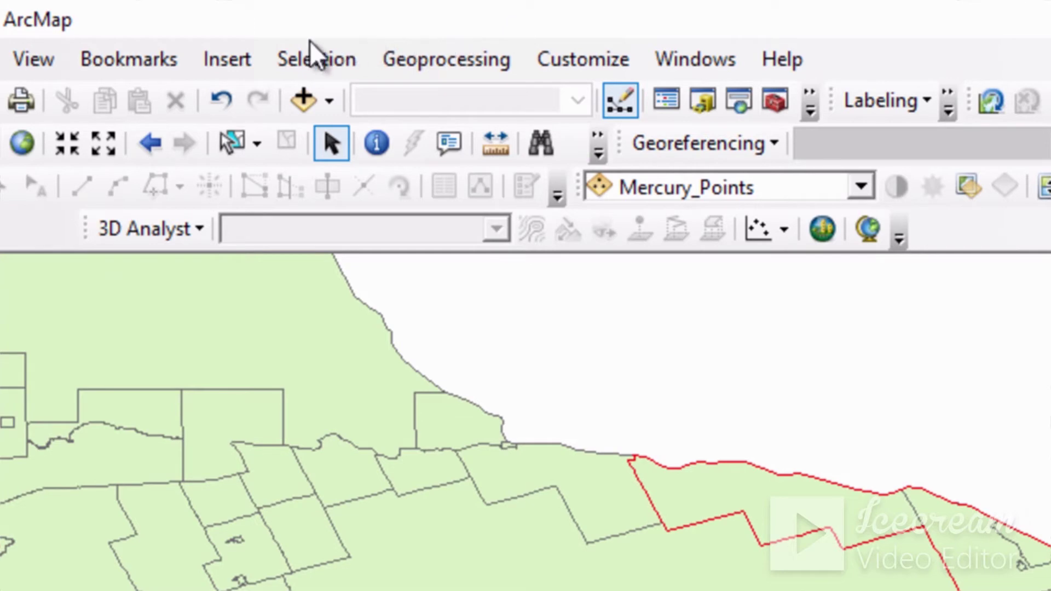
# - Use Select By Attributes on rensoil to list the unique values of "E_VG_LNDUS", and close it without applying a selection
pyautogui.click(309, 55)
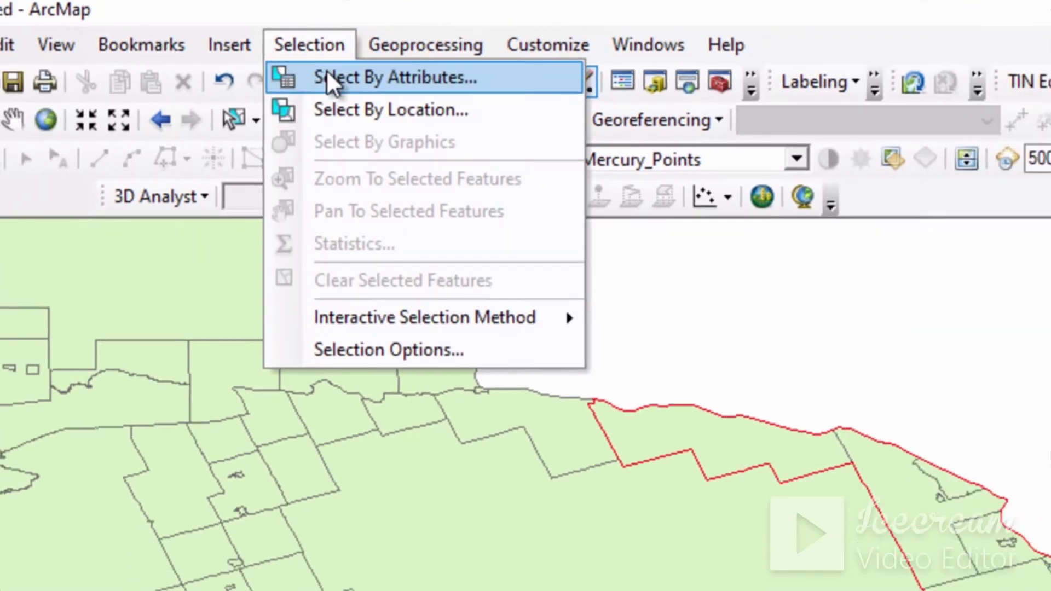
pyautogui.click(335, 96)
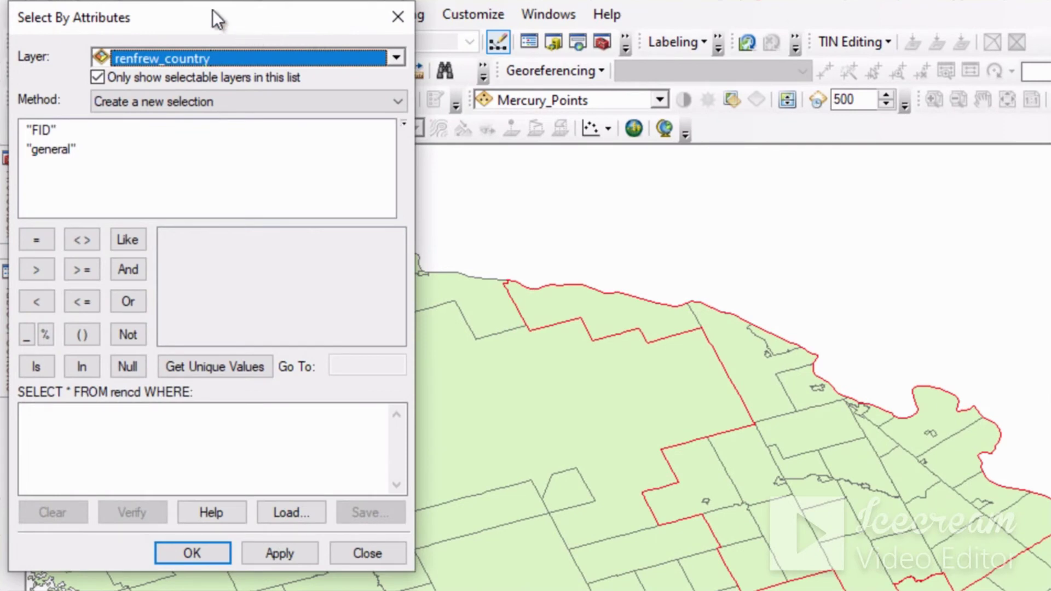
pyautogui.moveTo(216, 19); pyautogui.dragTo(664, 31)
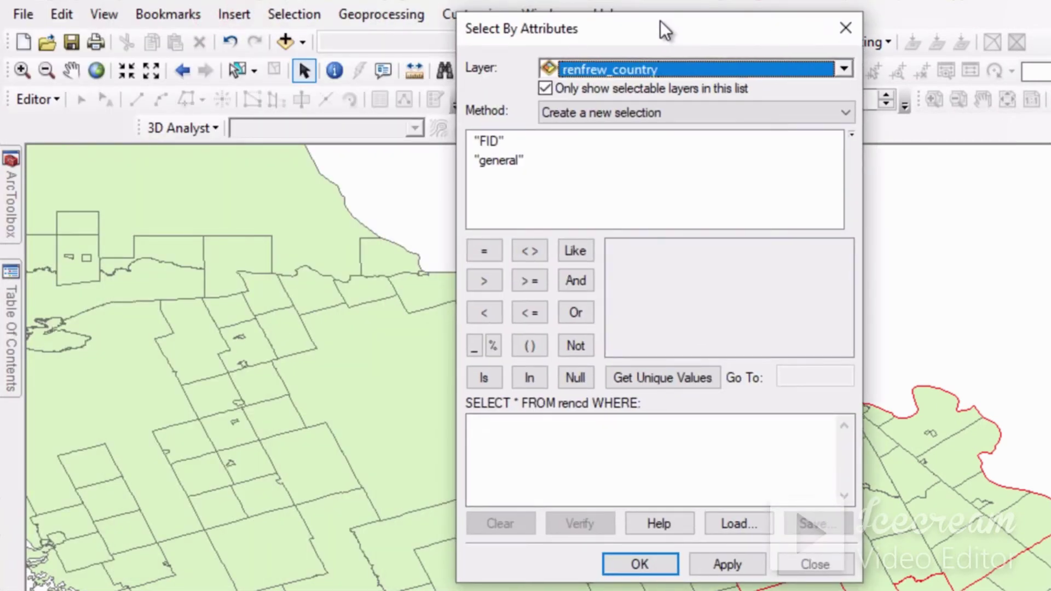
pyautogui.click(838, 65)
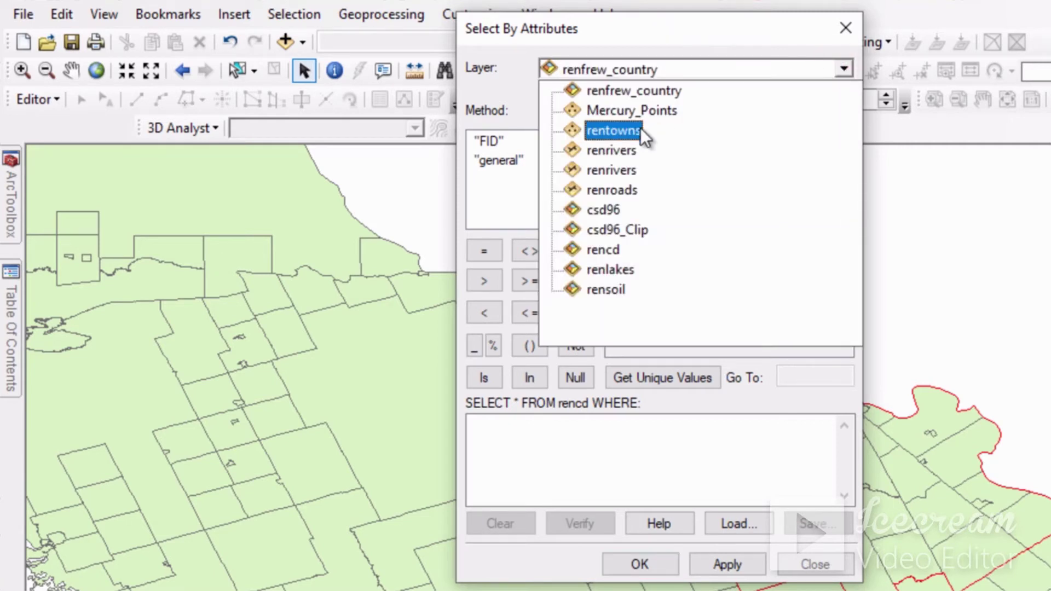
pyautogui.click(590, 288)
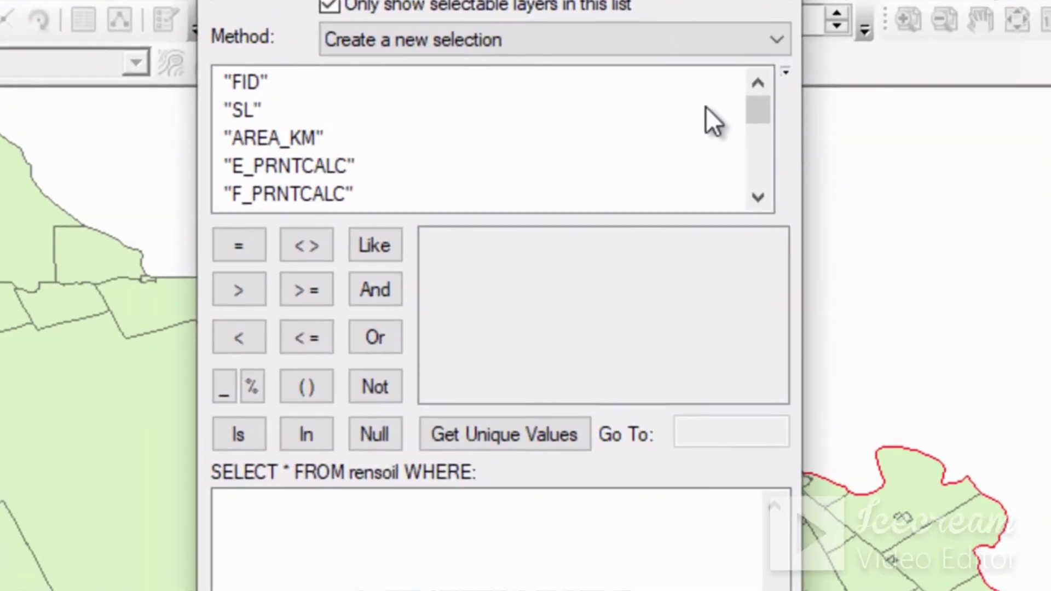
pyautogui.moveTo(761, 106); pyautogui.dragTo(735, 155)
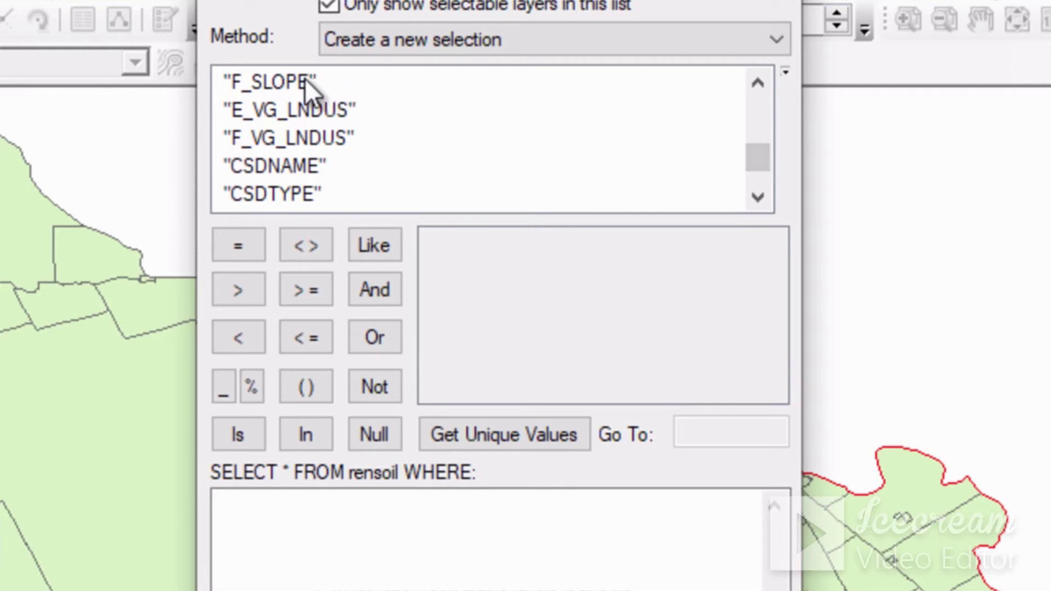
pyautogui.doubleClick(290, 110)
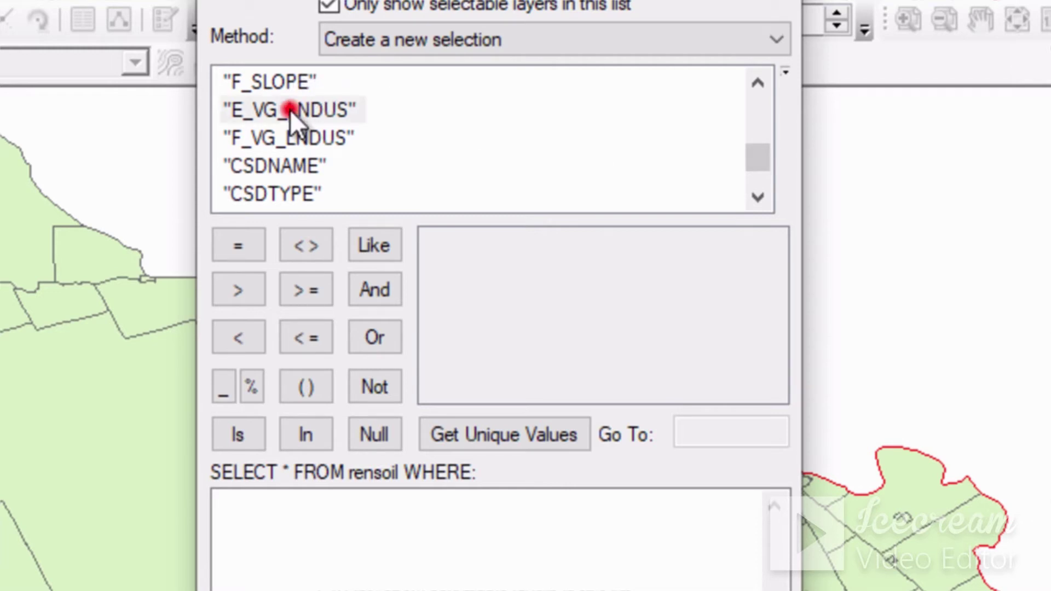
pyautogui.click(231, 241)
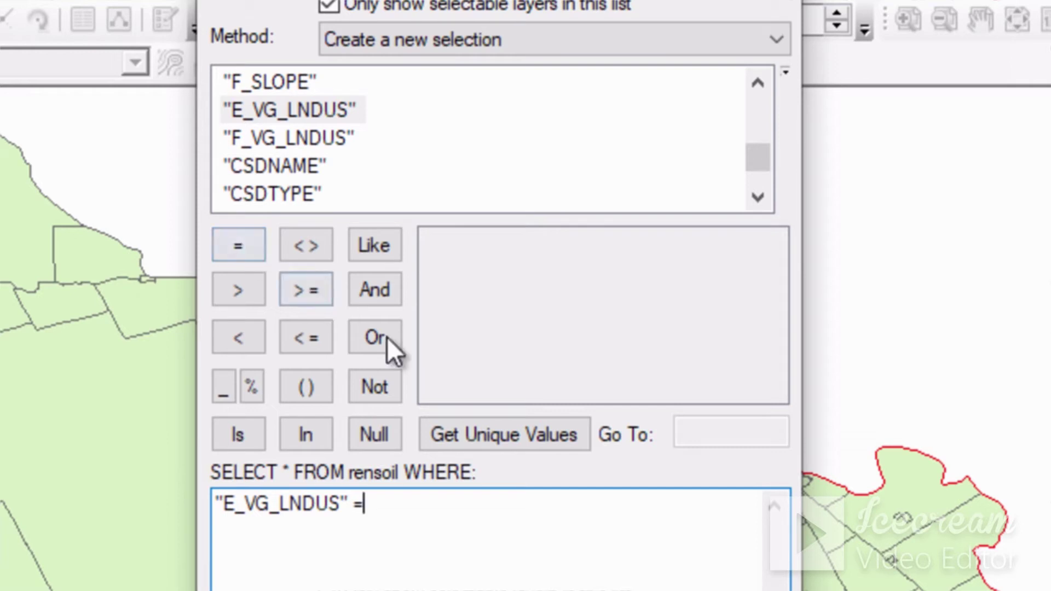
pyautogui.click(534, 432)
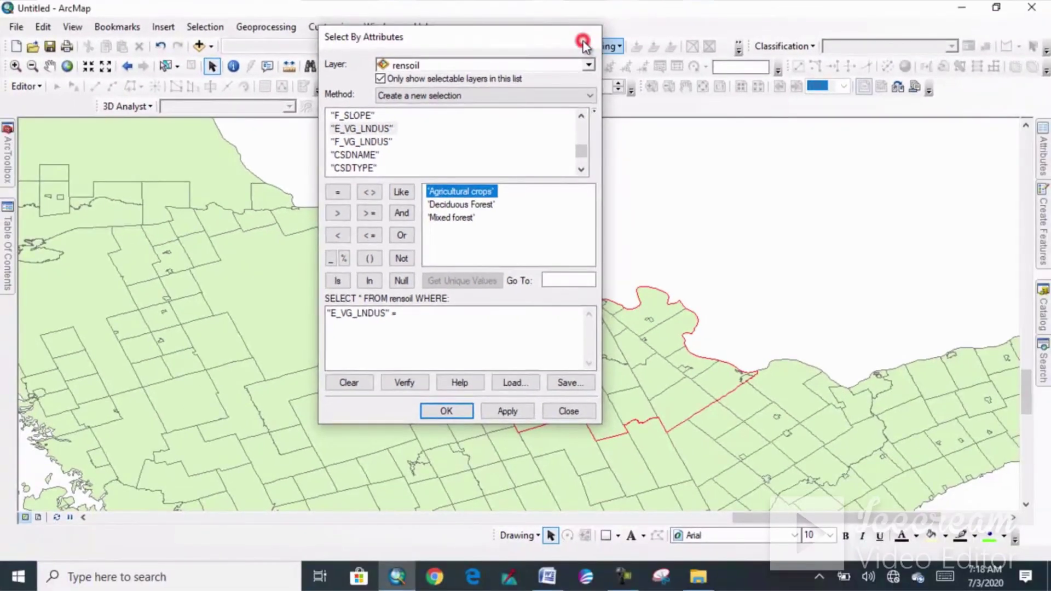
pyautogui.click(582, 42)
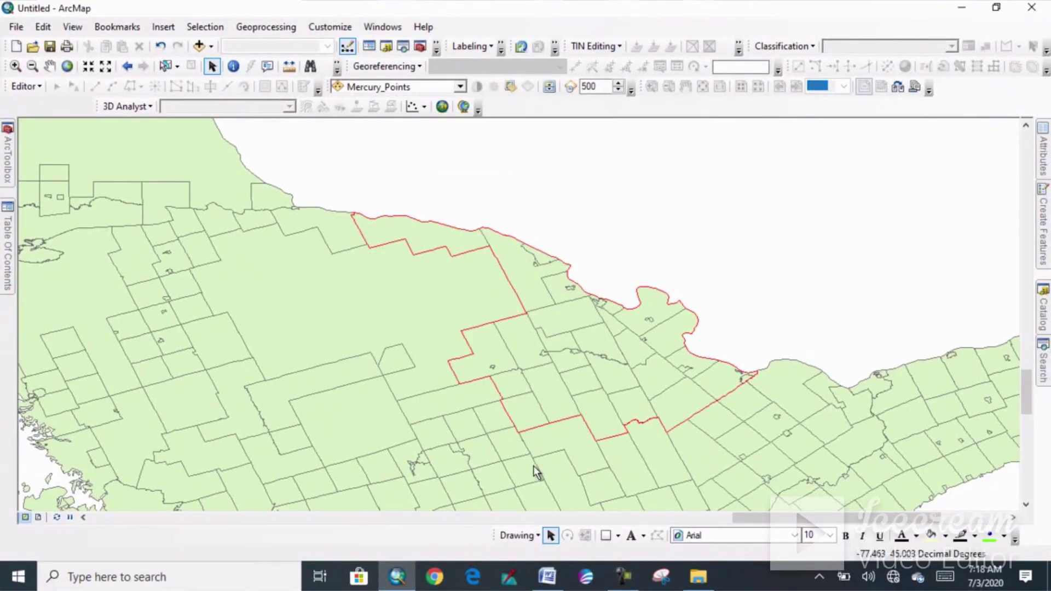
# - Read the relate, join and BaP questions in the Word lab question paper, return to ArcMap, and turn on the Mercury_Points layer
pyautogui.click(545, 579)
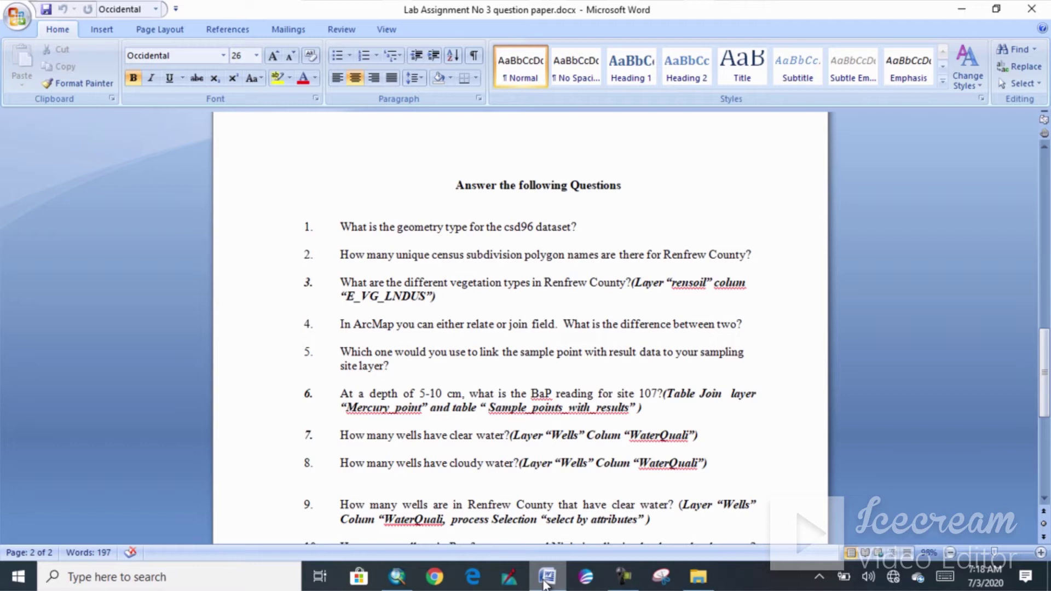
pyautogui.click(399, 582)
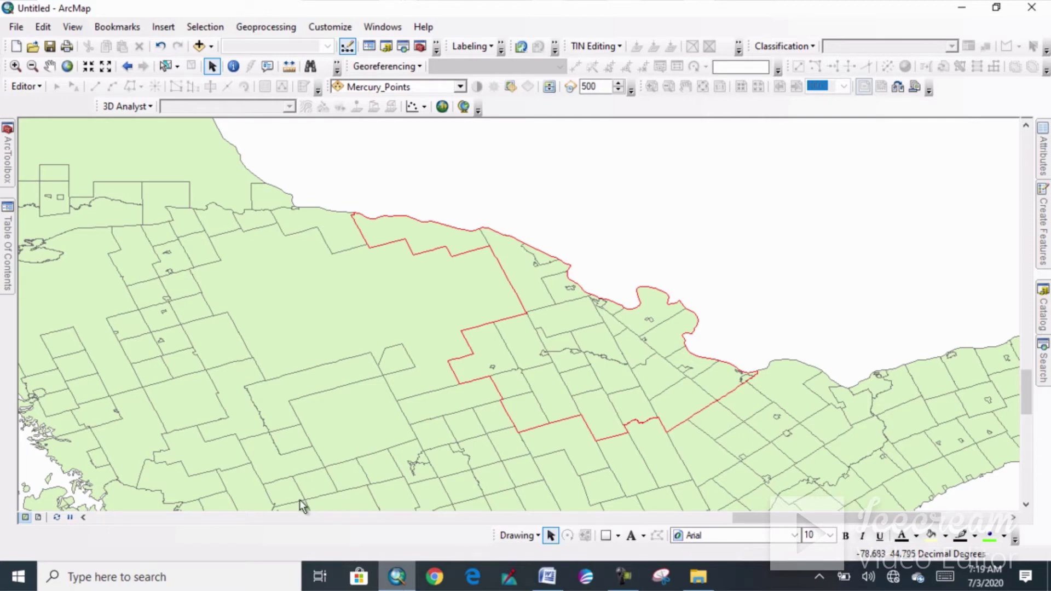
pyautogui.moveTo(4, 238)
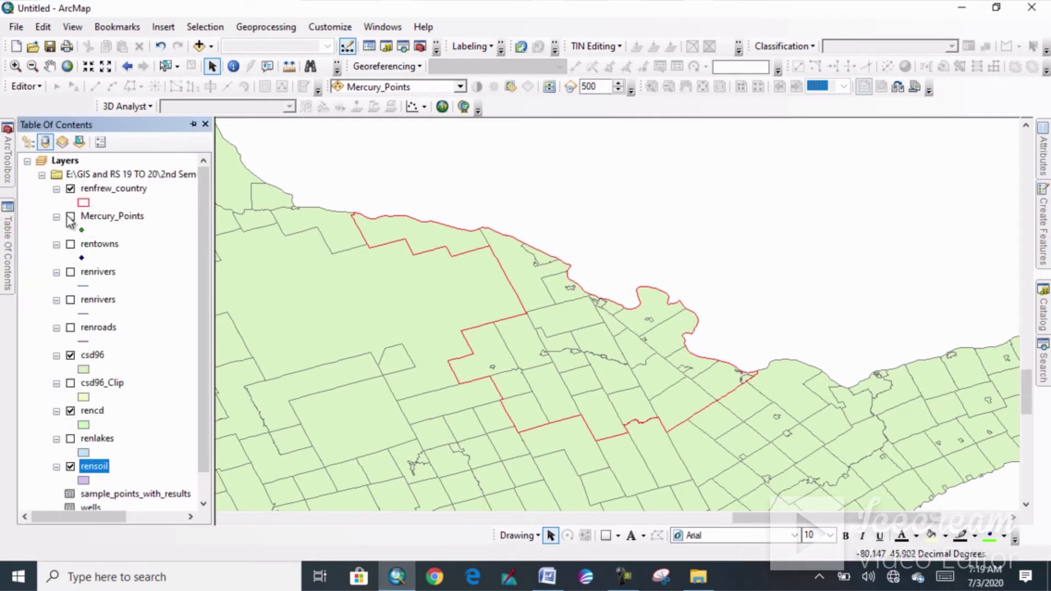
pyautogui.click(70, 216)
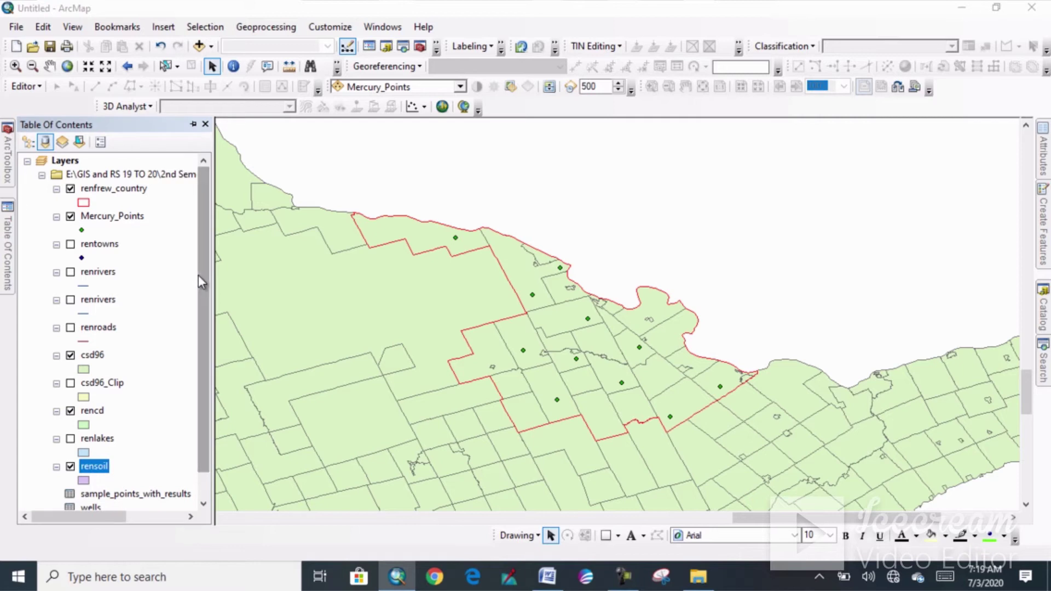
# - Display the sample_points_with_results table as XY data, with SITENO as X and Y fields and WGS 1984 as the coordinate system
pyautogui.scroll(-1, 198, 275)
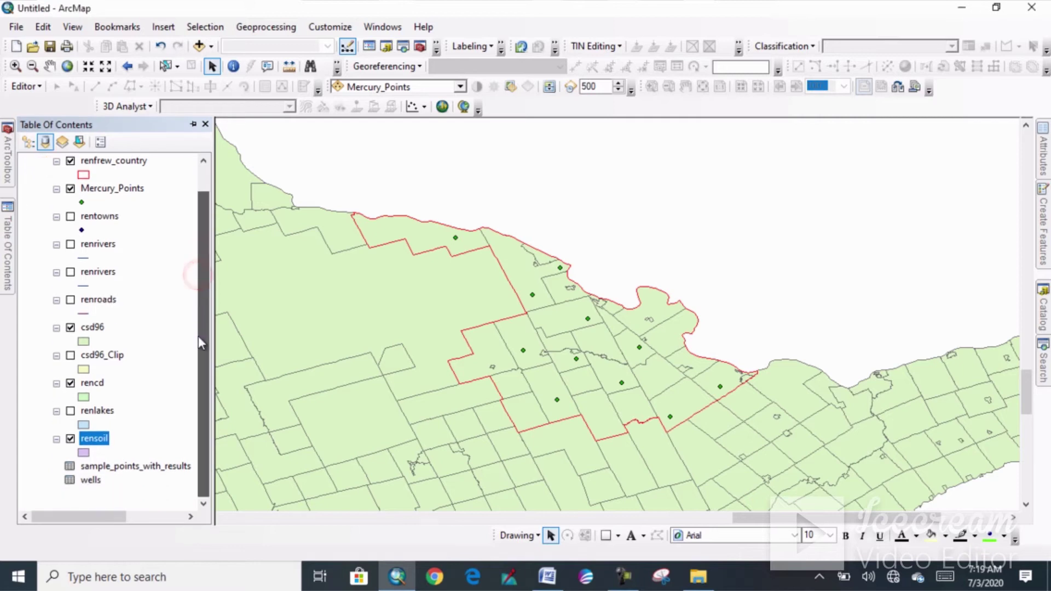
pyautogui.rightClick(94, 466)
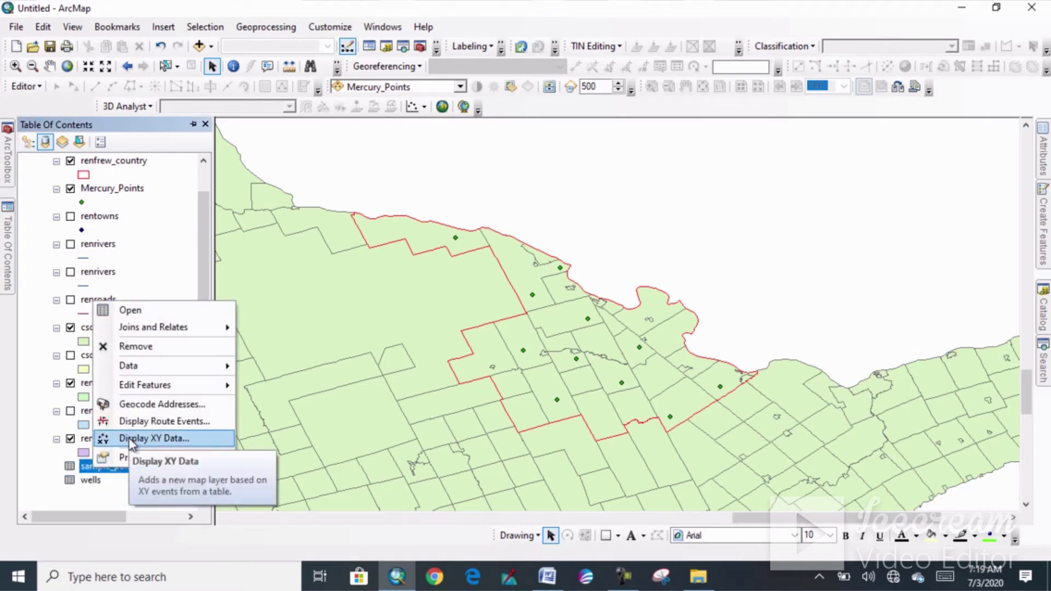
pyautogui.click(131, 441)
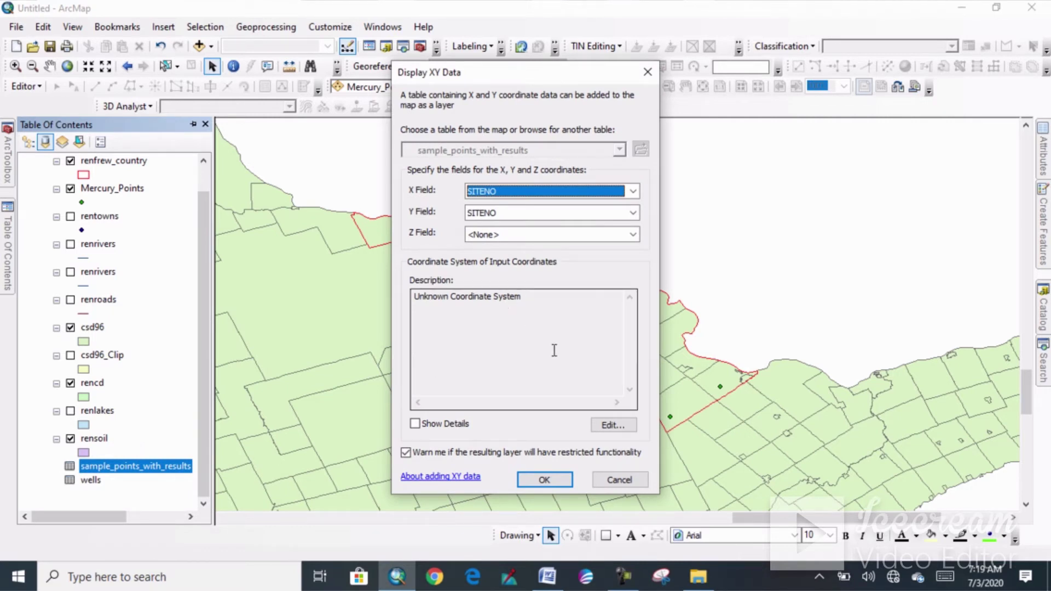
pyautogui.click(616, 425)
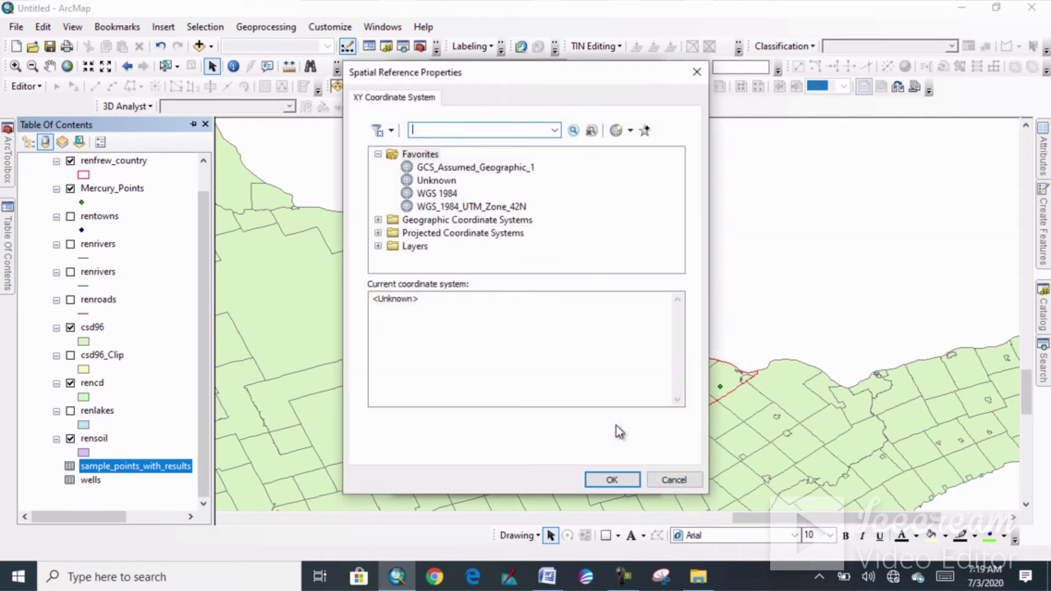
pyautogui.click(438, 193)
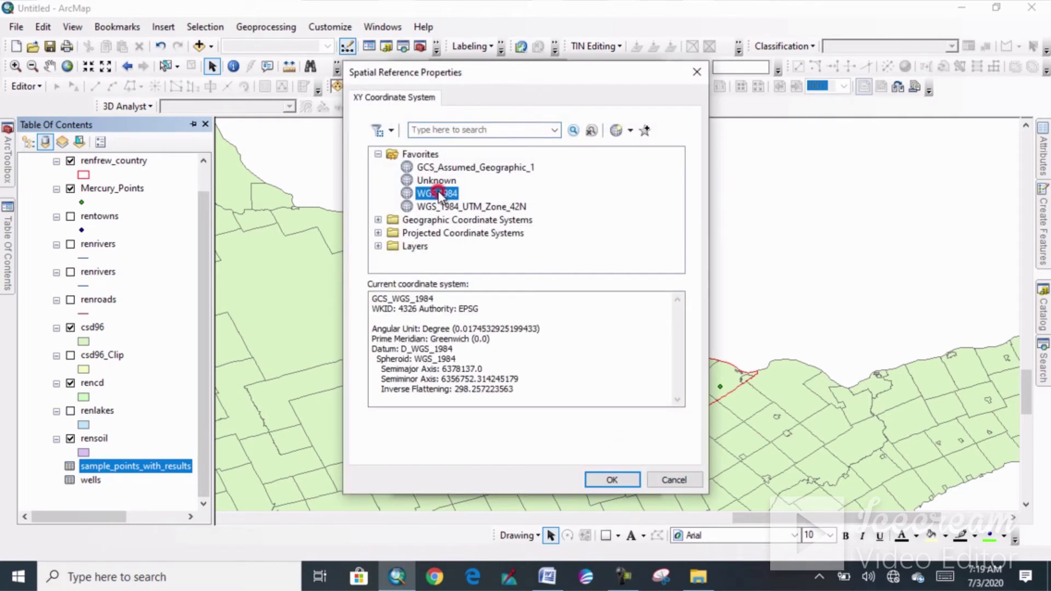
pyautogui.click(622, 480)
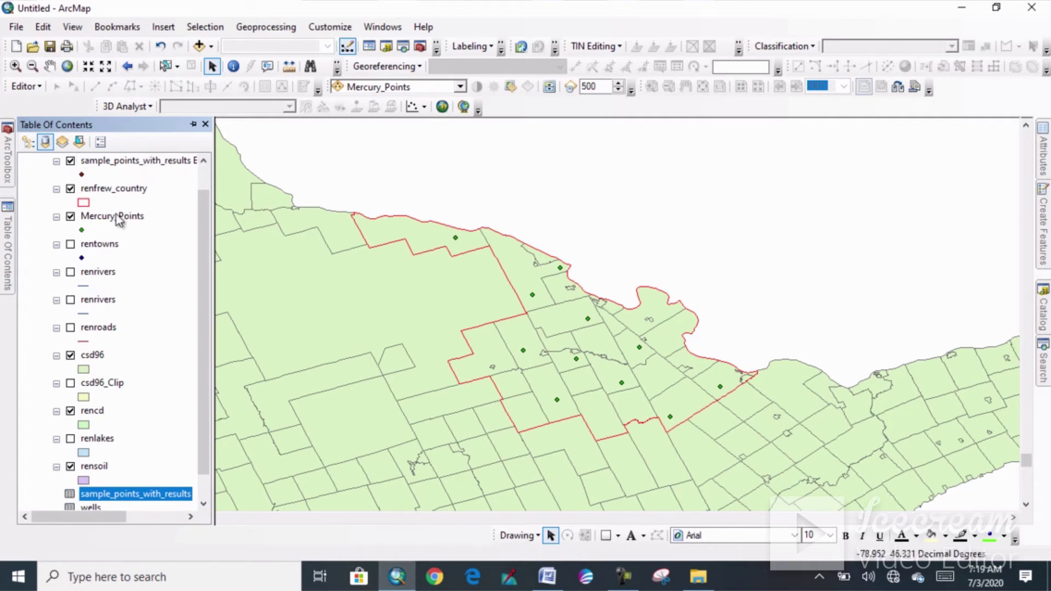
# - Open the attribute table of the sample_points_with_results Events layer to examine the depth and BAP values for site 107
pyautogui.rightClick(91, 165)
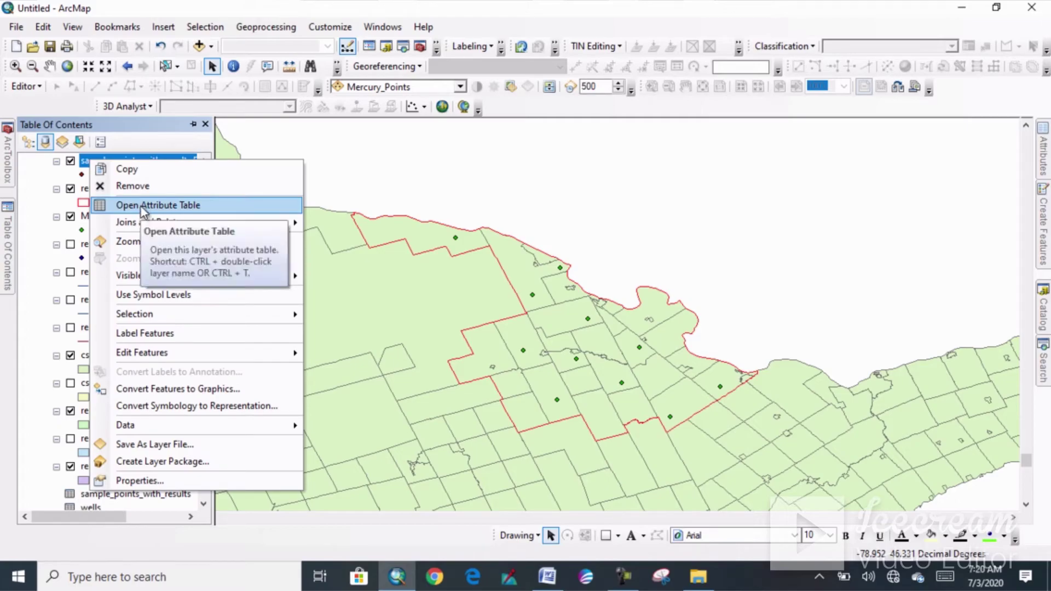
pyautogui.click(143, 206)
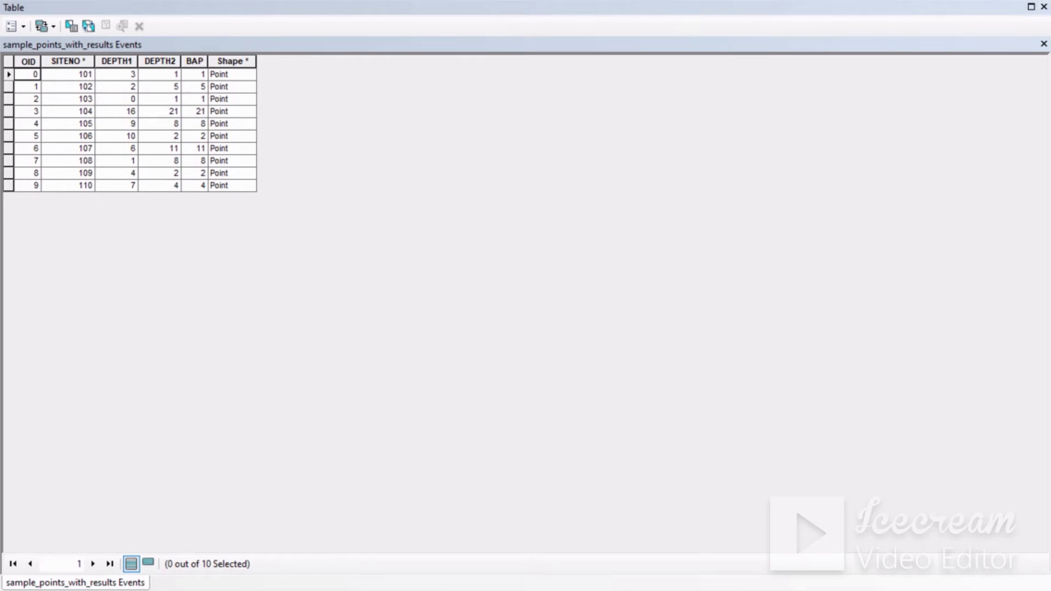
# - Close the sample_points_with_results Events table and examine the attribute table of the Mercury_Points layer before joining
pyautogui.click(1042, 8)
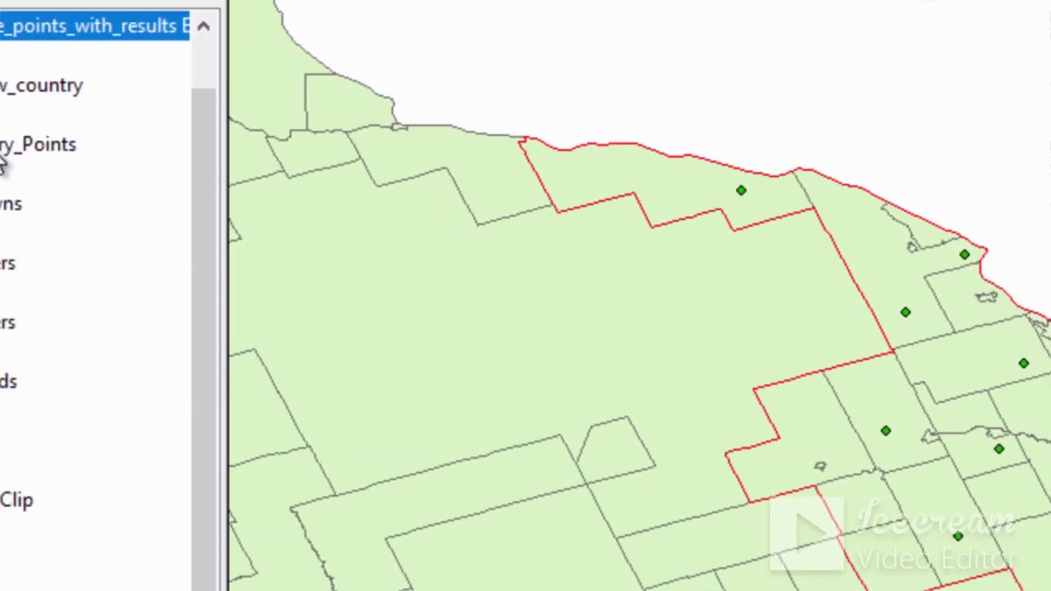
pyautogui.rightClick(112, 106)
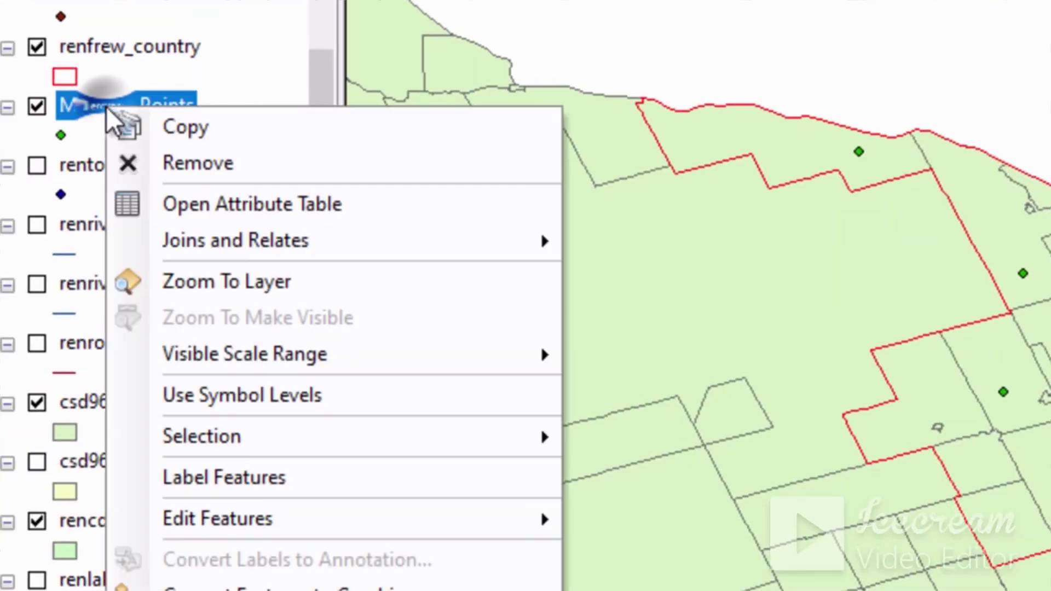
pyautogui.click(192, 206)
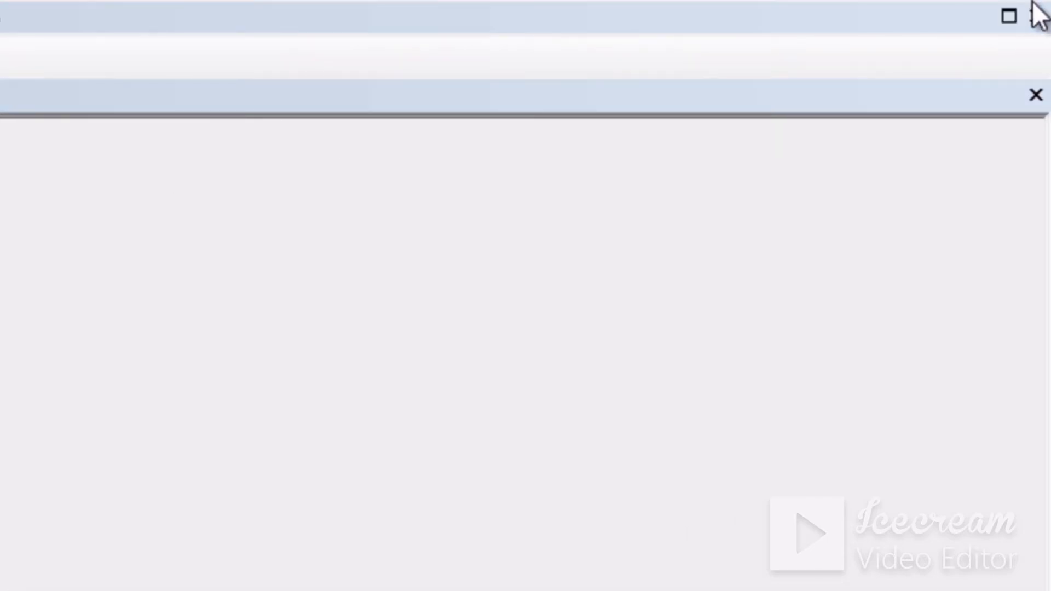
pyautogui.click(1037, 15)
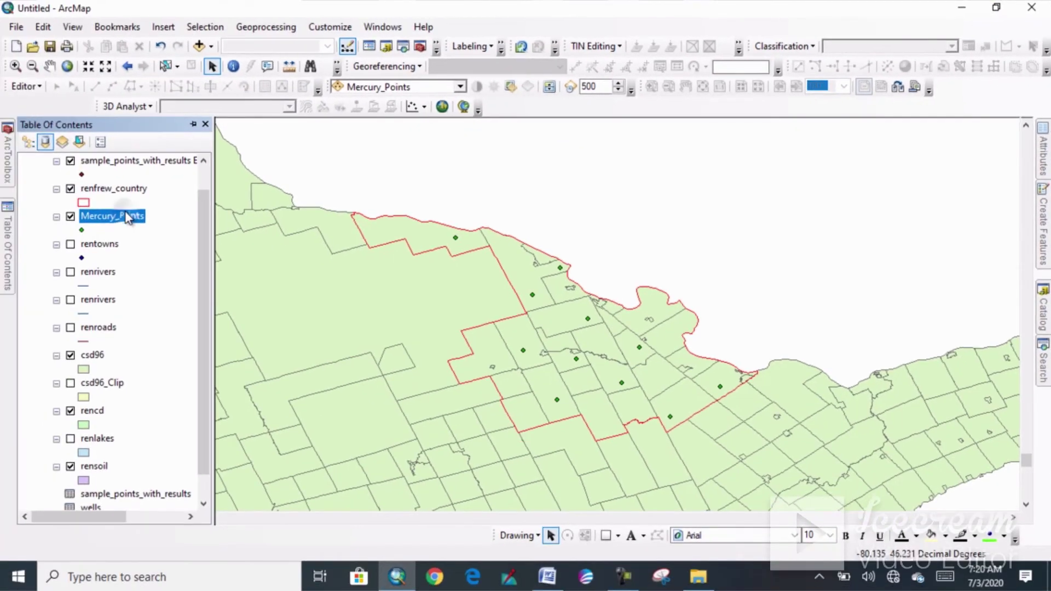
# - Join the sample_points_with_results table to Mercury_Points, matching FID to OID and keeping all records
pyautogui.rightClick(126, 216)
pyautogui.moveTo(177, 278)
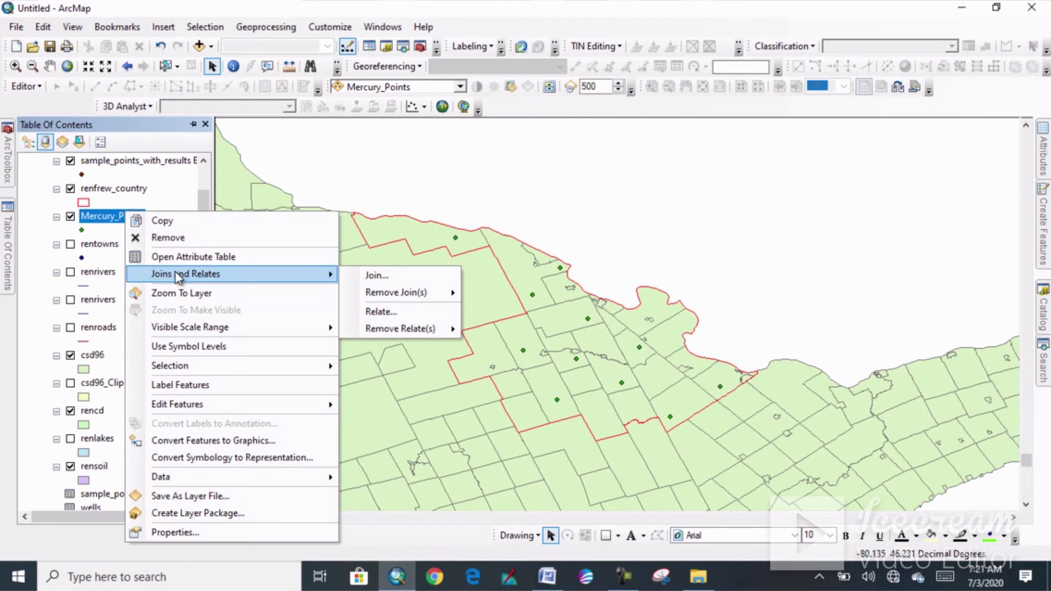
pyautogui.click(367, 277)
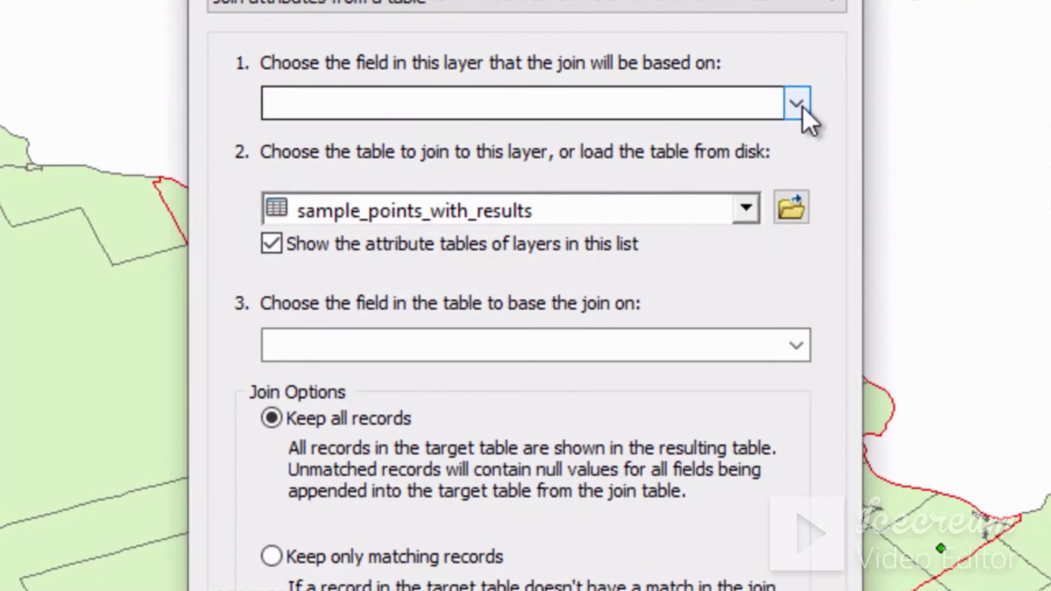
pyautogui.click(652, 178)
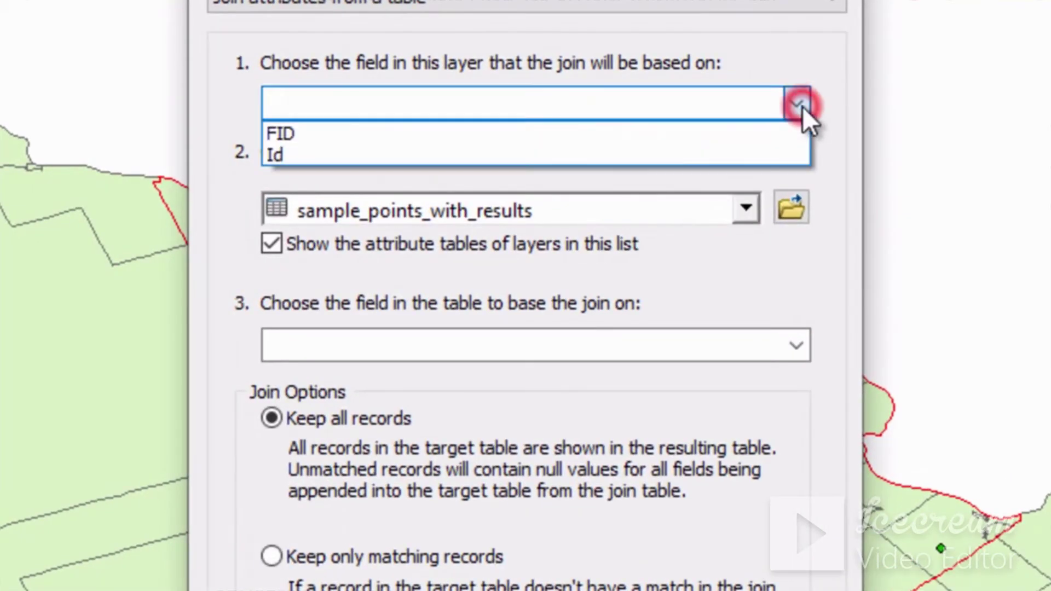
pyautogui.click(566, 131)
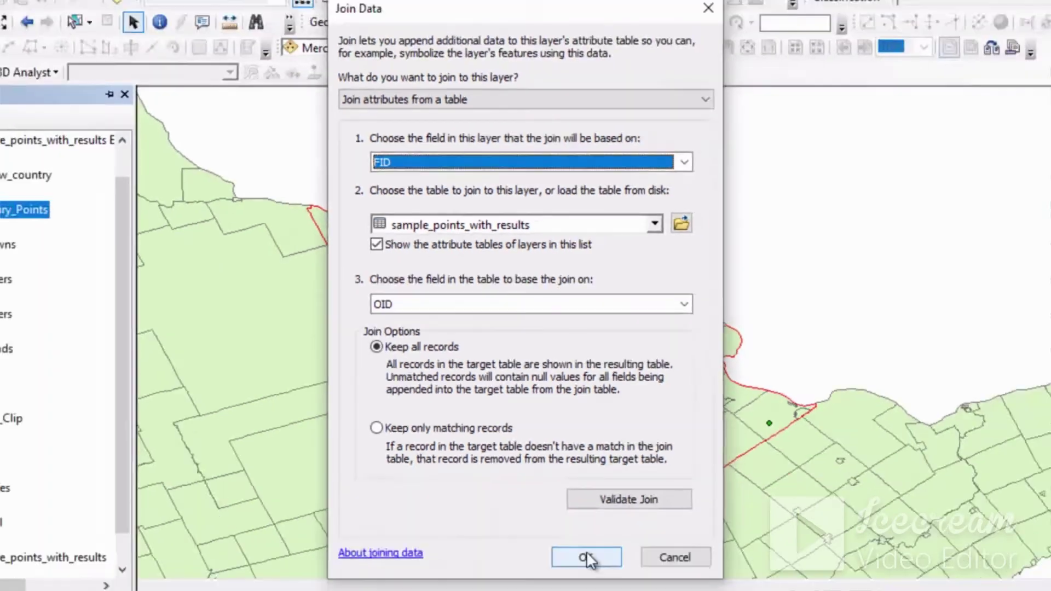
pyautogui.click(589, 552)
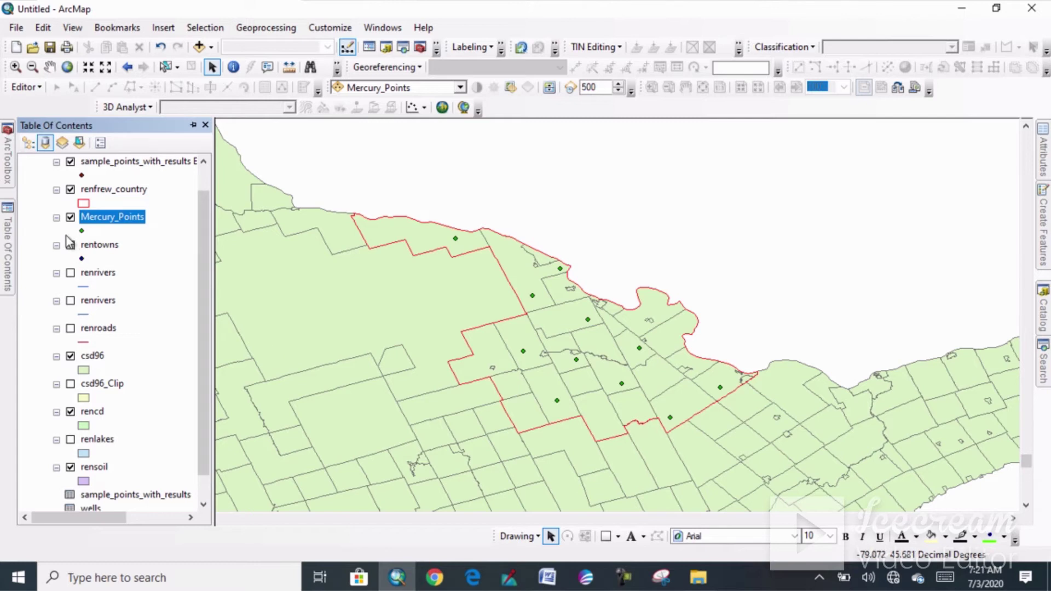
# - Examine the joined site number, depth and BAP fields in the Mercury_Points attribute table, and close it
pyautogui.rightClick(97, 226)
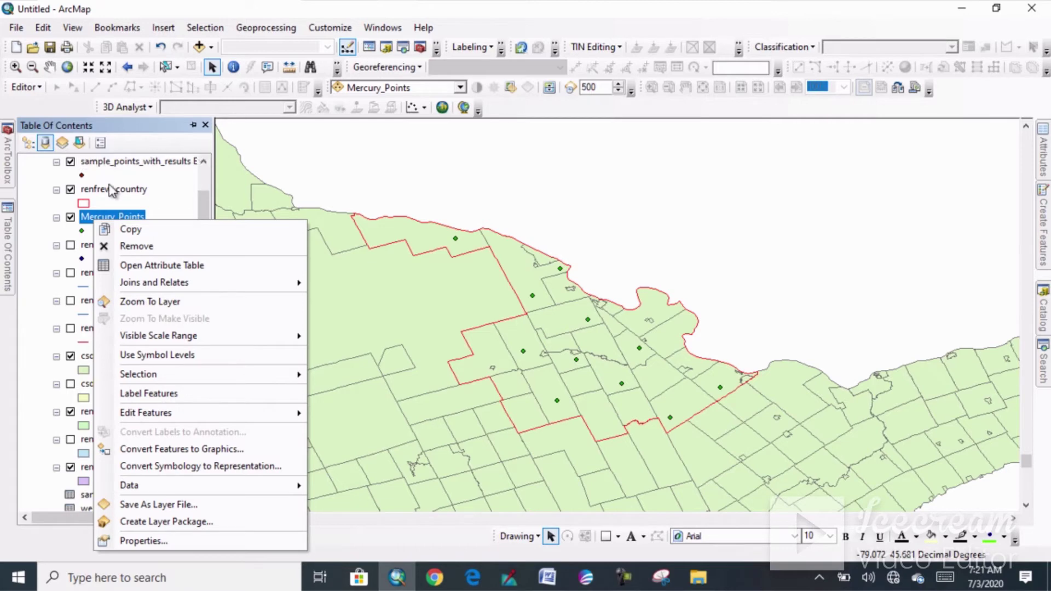
pyautogui.click(143, 264)
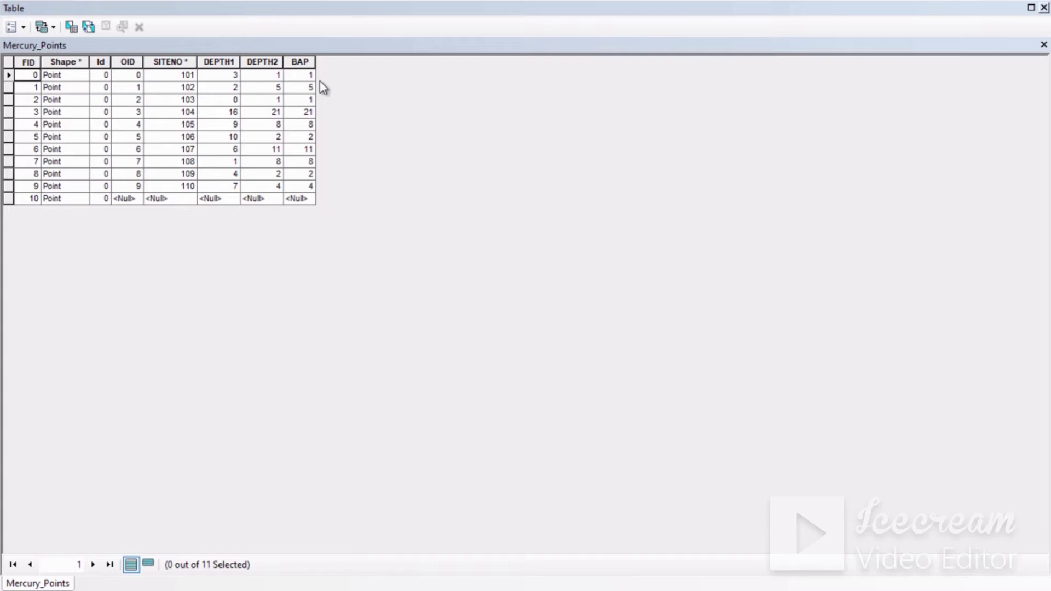
pyautogui.click(1043, 7)
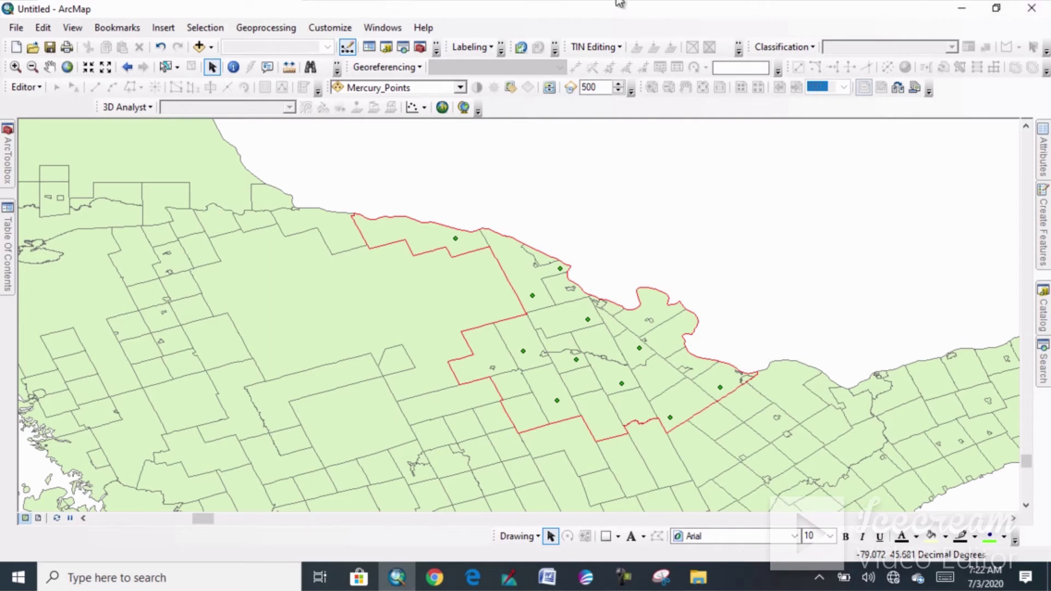
# - Symbolize the Mercury_Points layer by quantity with proportional symbols, using BAP as the value field
pyautogui.moveTo(10, 233)
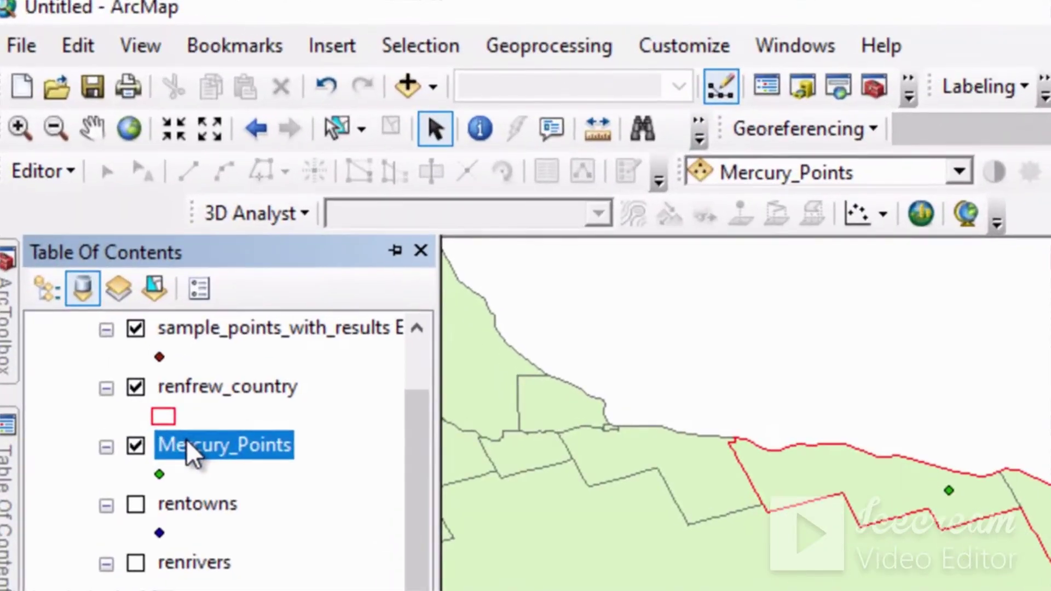
pyautogui.click(128, 300)
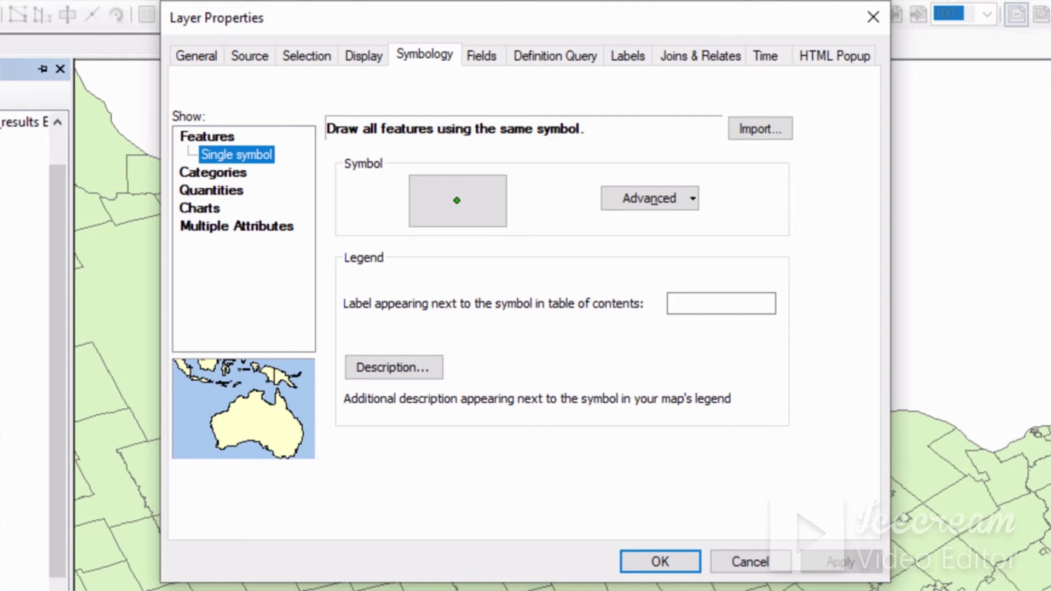
pyautogui.click(211, 189)
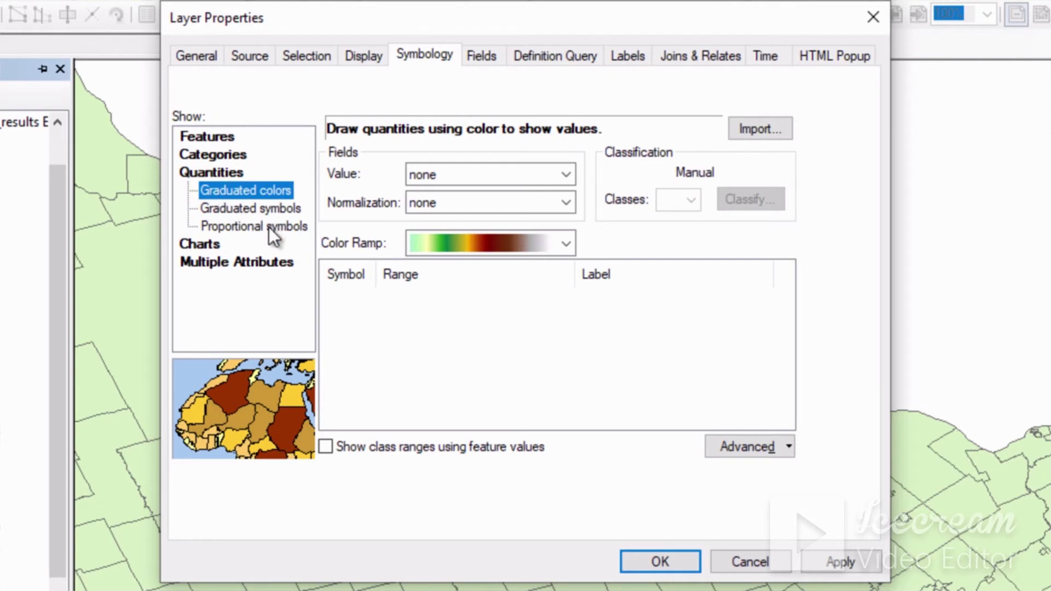
pyautogui.click(268, 226)
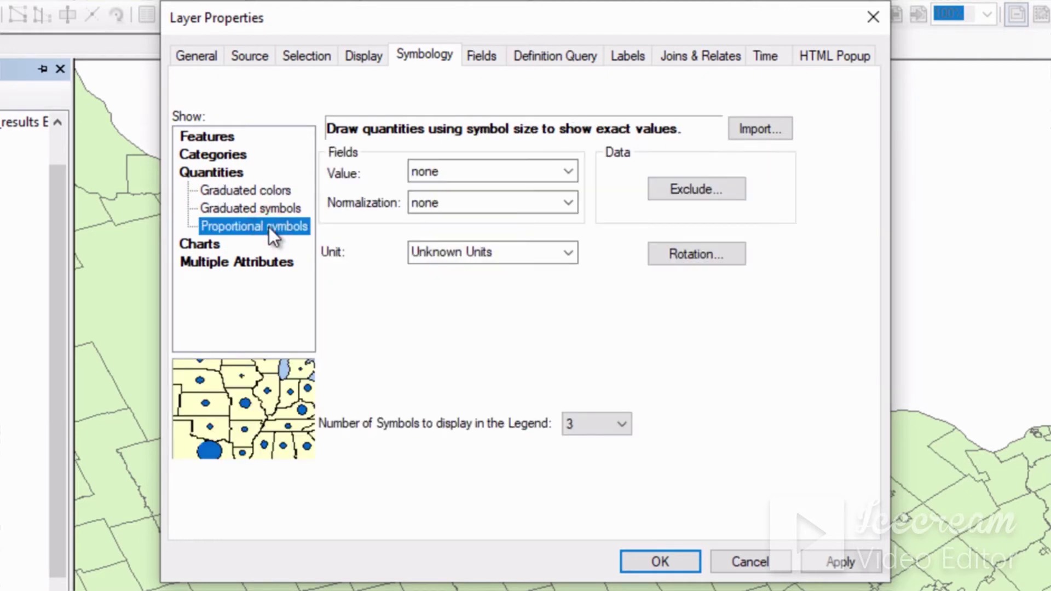
pyautogui.click(571, 169)
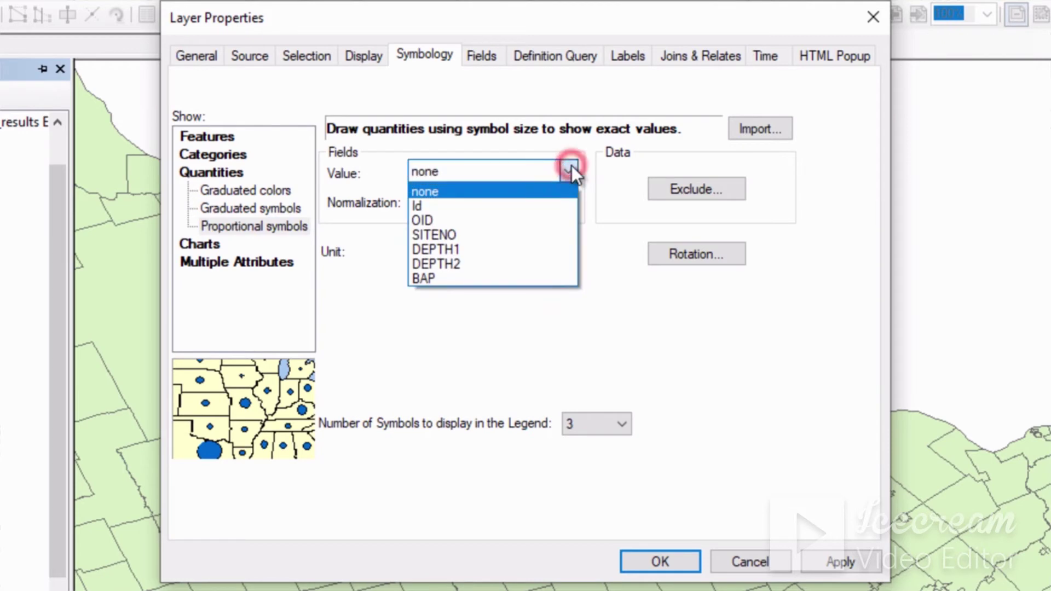
pyautogui.click(490, 275)
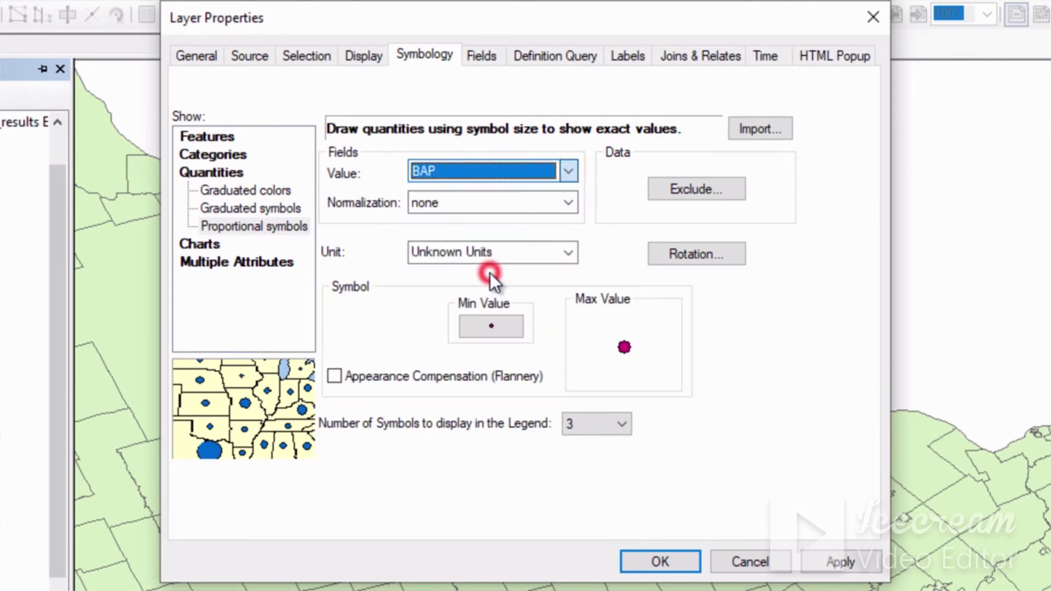
# - Set the minimum value symbol to Circle 2 with size 8 and apply the symbology to Mercury_Points
pyautogui.click(487, 327)
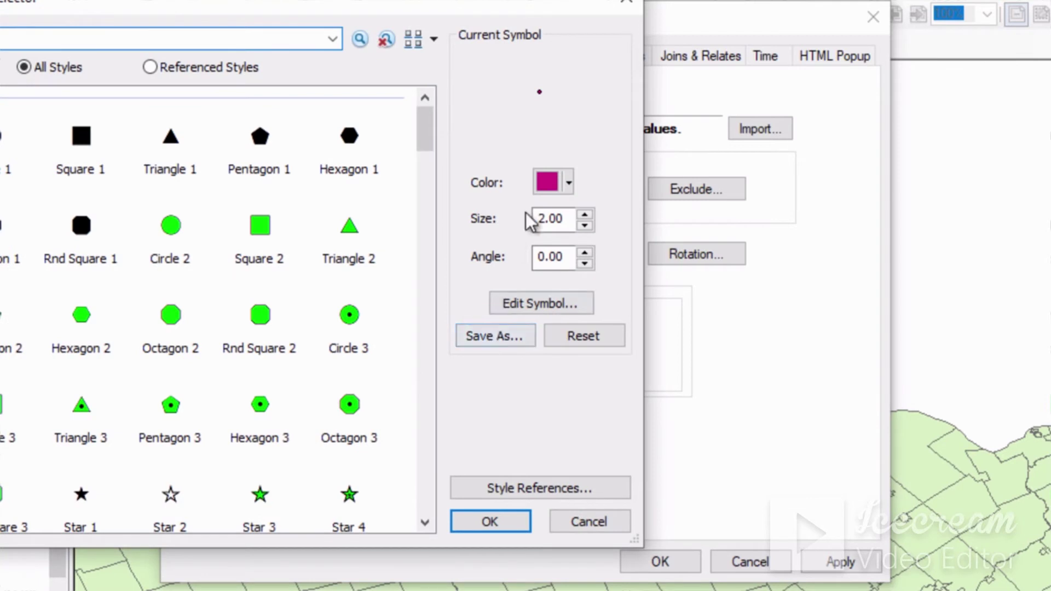
pyautogui.click(172, 226)
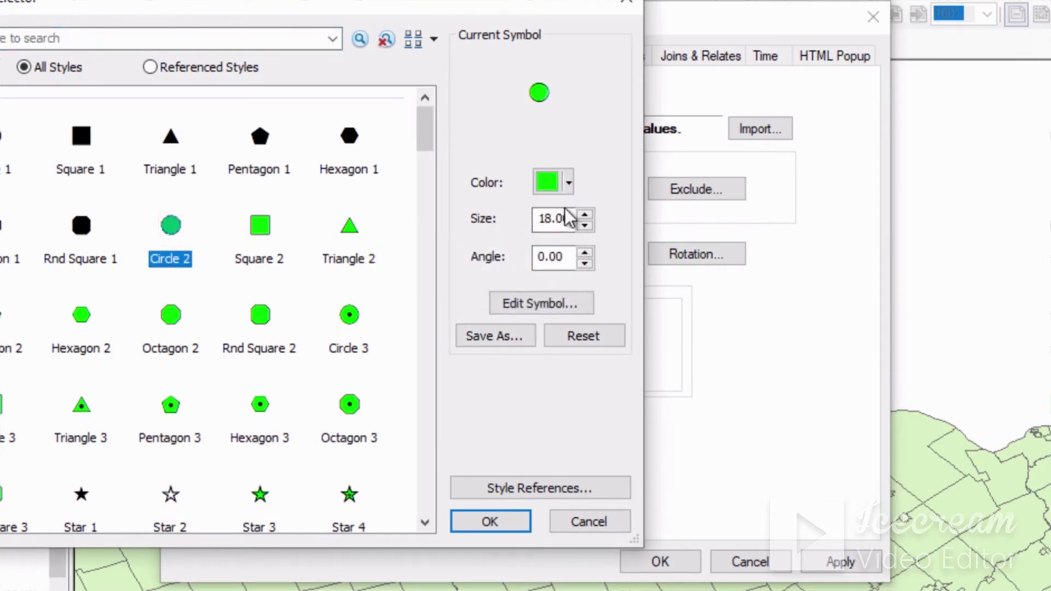
pyautogui.moveTo(569, 217); pyautogui.dragTo(481, 230)
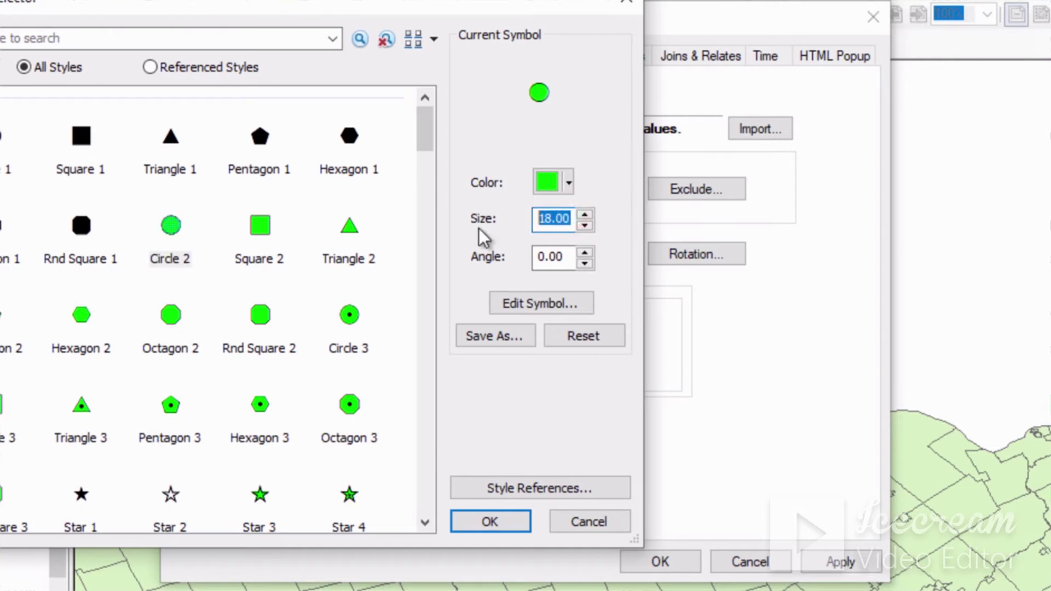
pyautogui.press('BackSpace')
pyautogui.write('8')
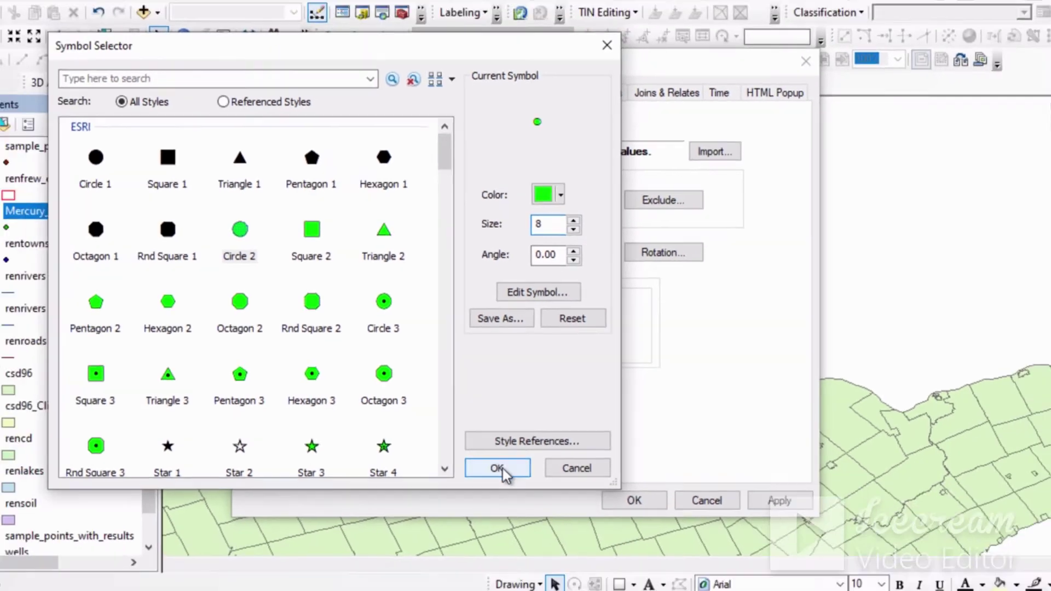
pyautogui.click(495, 517)
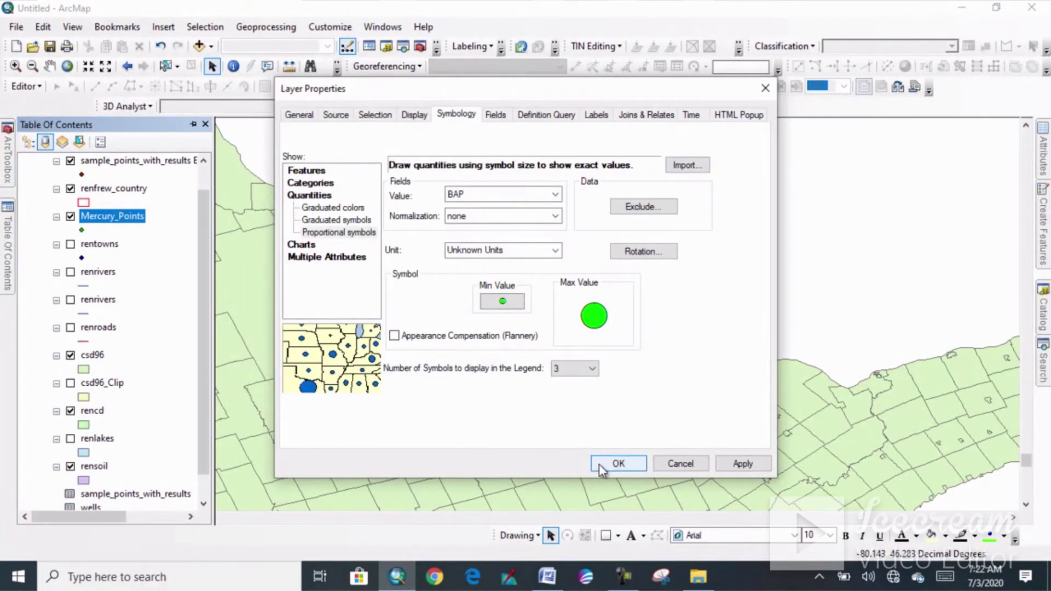
pyautogui.click(600, 463)
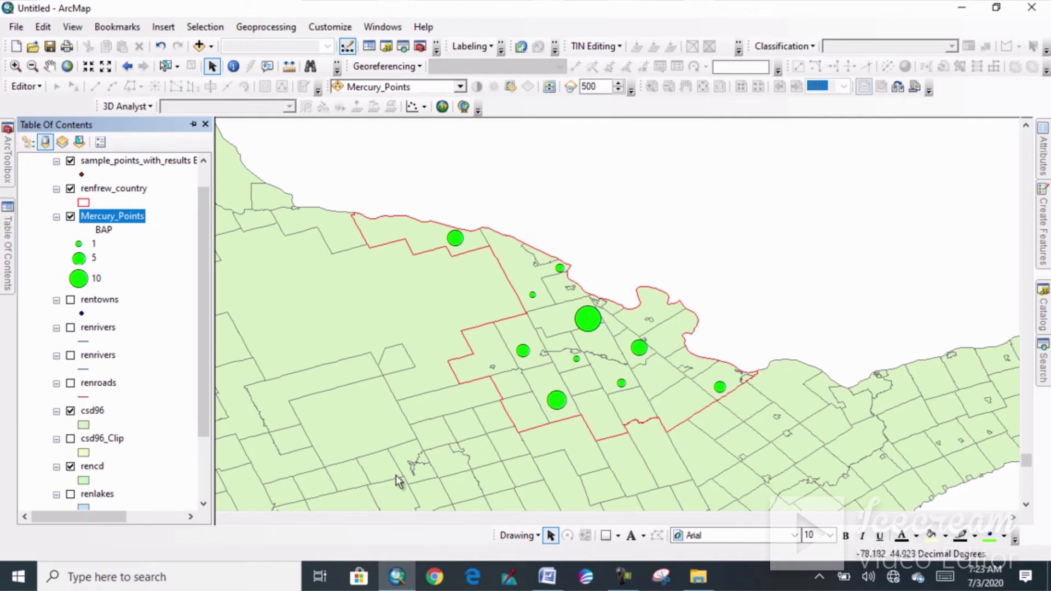
# - Read the BaP question in the Word question paper, return to ArcMap, and select the site 107 record in the Mercury_Points attribute table
pyautogui.click(555, 586)
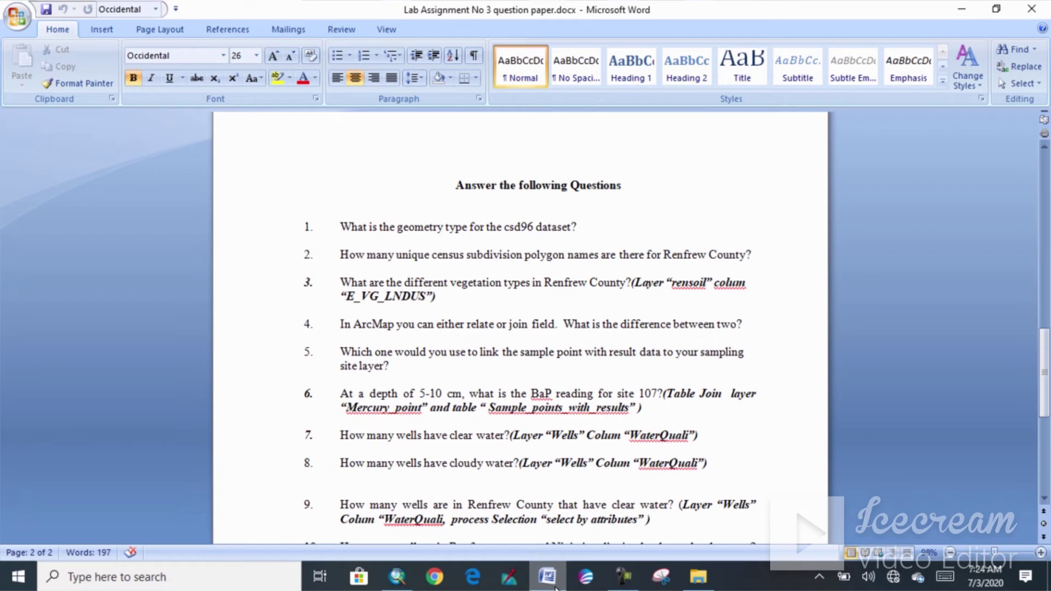
pyautogui.click(406, 587)
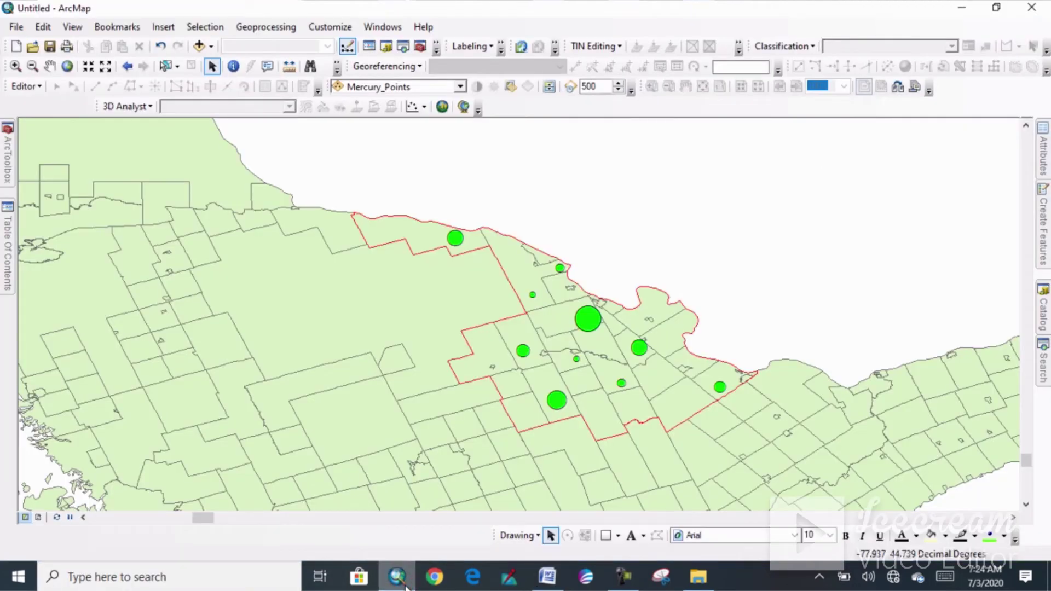
pyautogui.moveTo(7, 230)
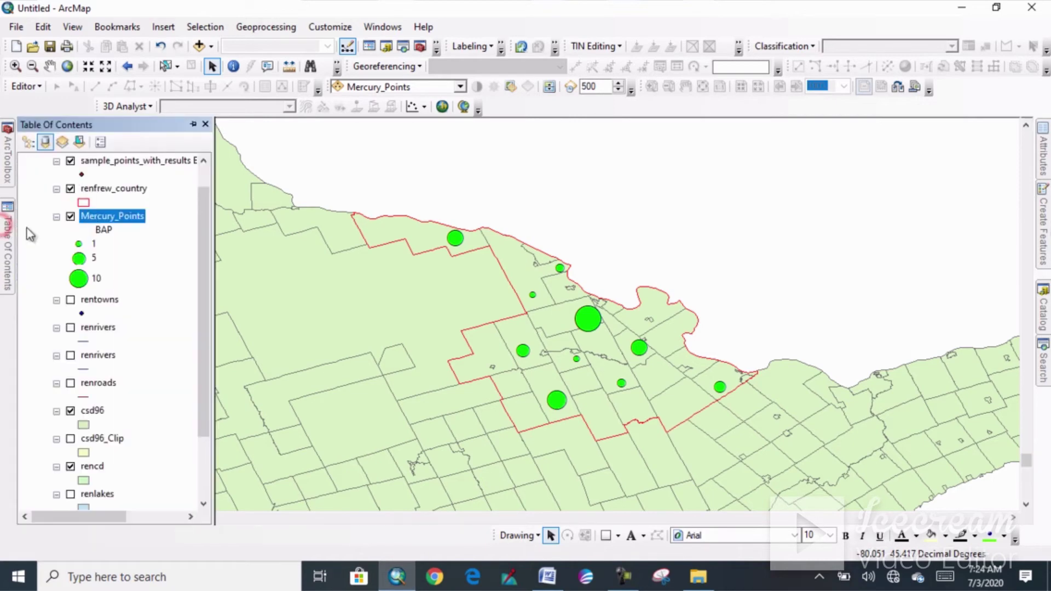
pyautogui.click(112, 218)
pyautogui.rightClick(112, 217)
pyautogui.click(152, 255)
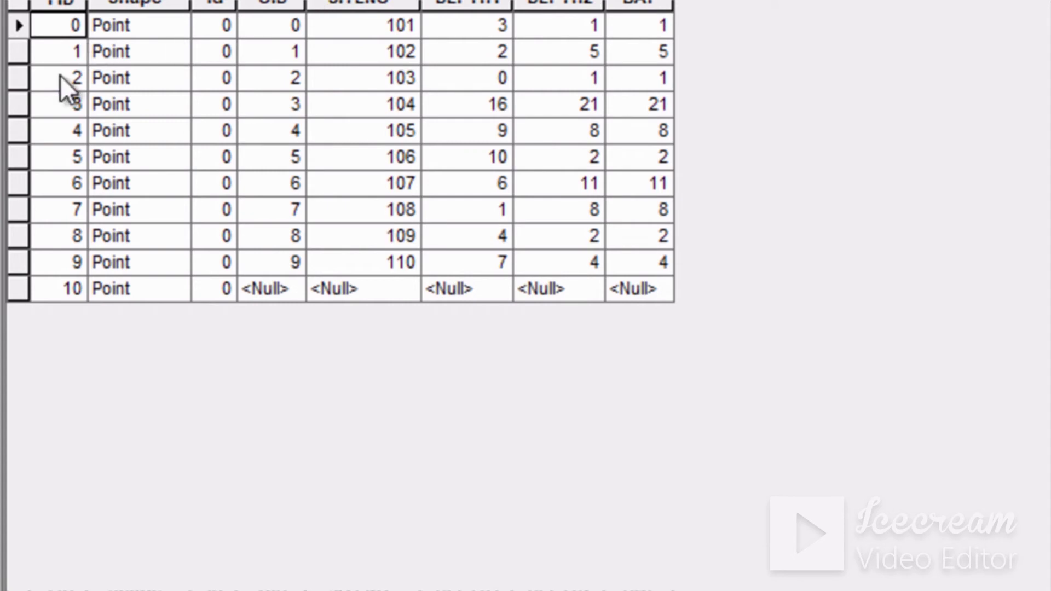
pyautogui.click(17, 176)
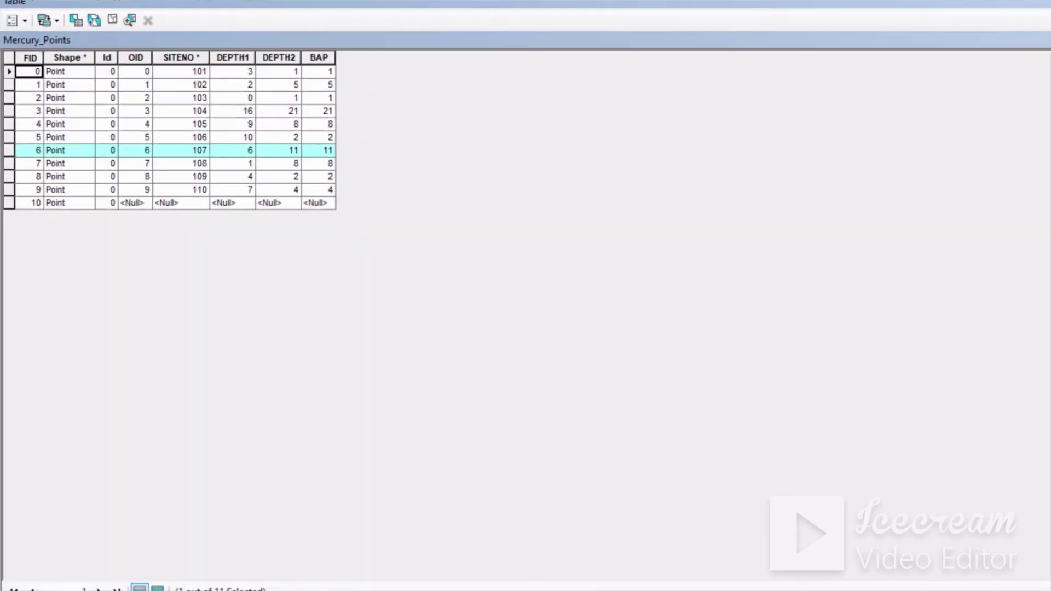
pyautogui.click(1042, 7)
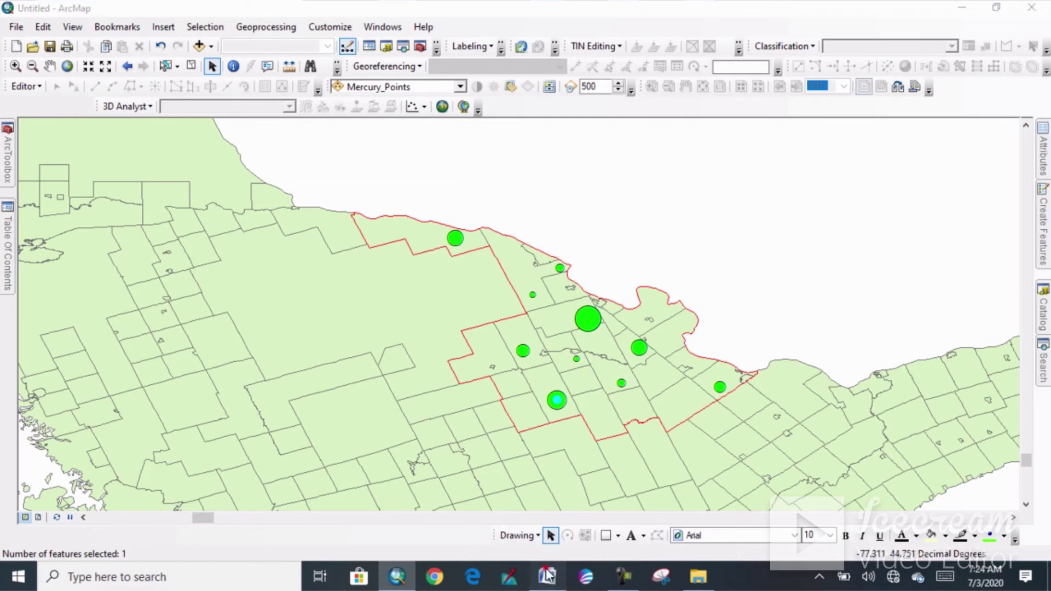
# - Read the wells questions in the Word question paper, return to ArcMap, and display the wells table's XY data using WGS 1984
pyautogui.click(547, 574)
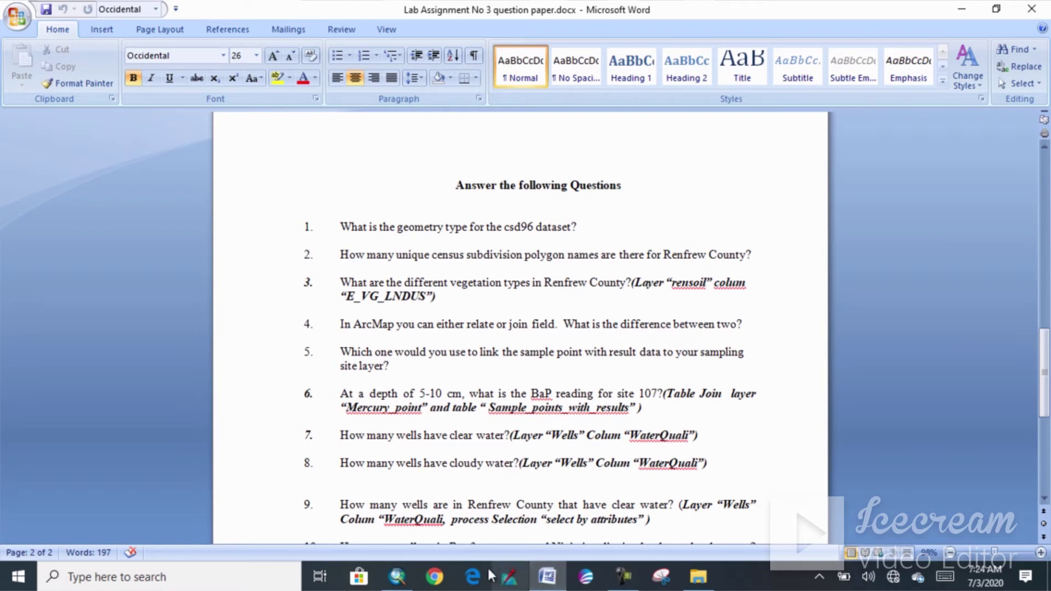
pyautogui.click(397, 576)
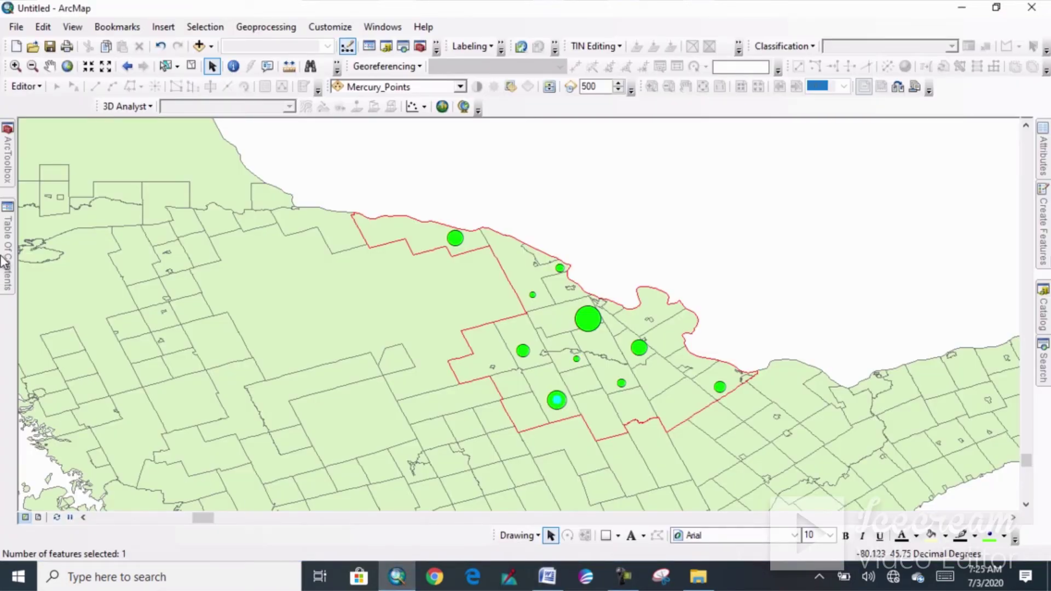
pyautogui.moveTo(7, 262)
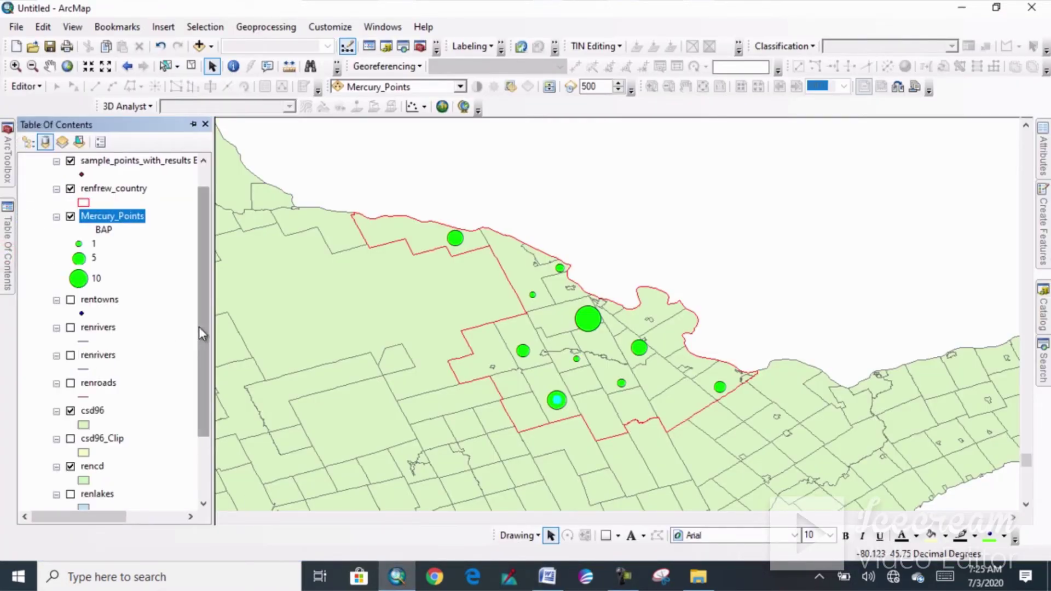
pyautogui.moveTo(198, 328); pyautogui.dragTo(200, 405)
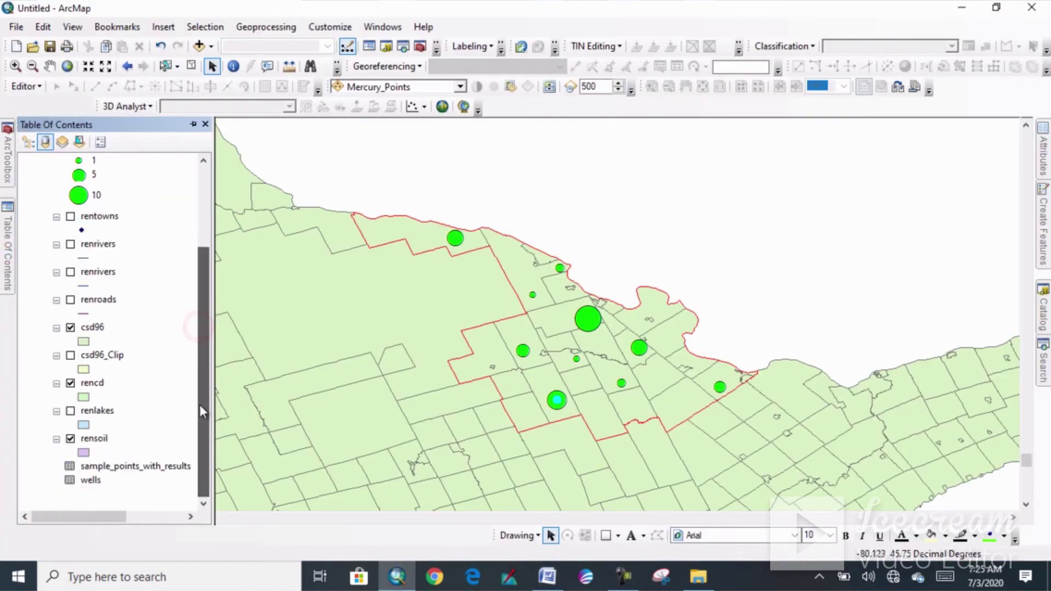
pyautogui.click(72, 480)
pyautogui.rightClick(72, 481)
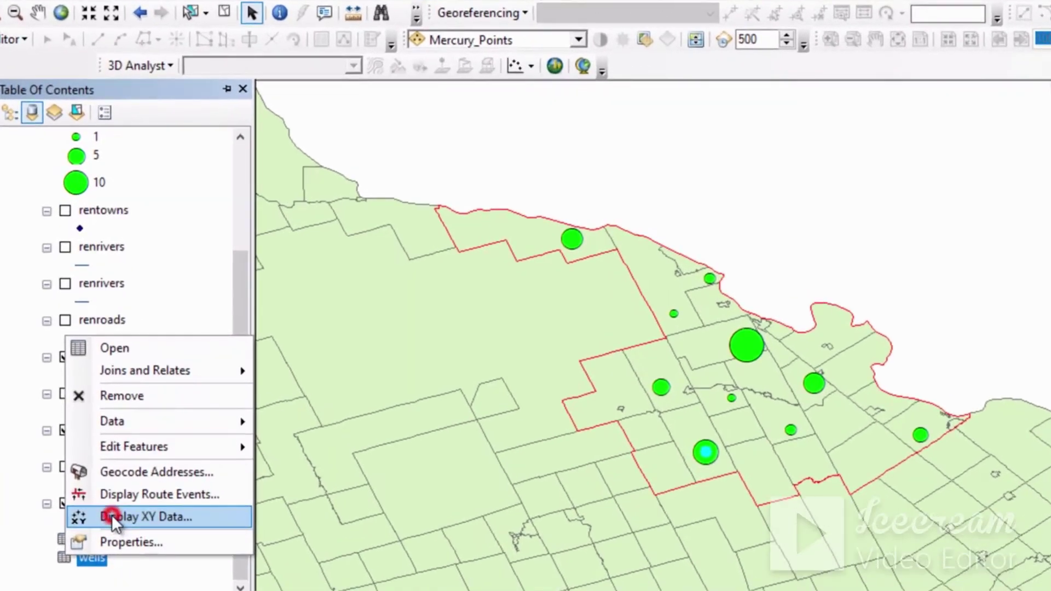
pyautogui.click(112, 515)
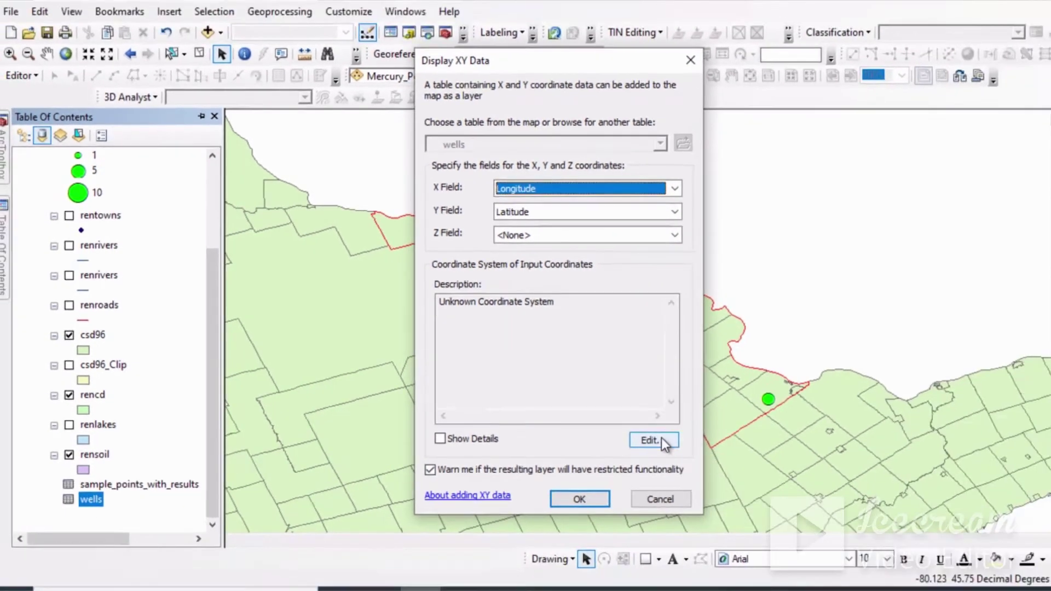
pyautogui.click(660, 440)
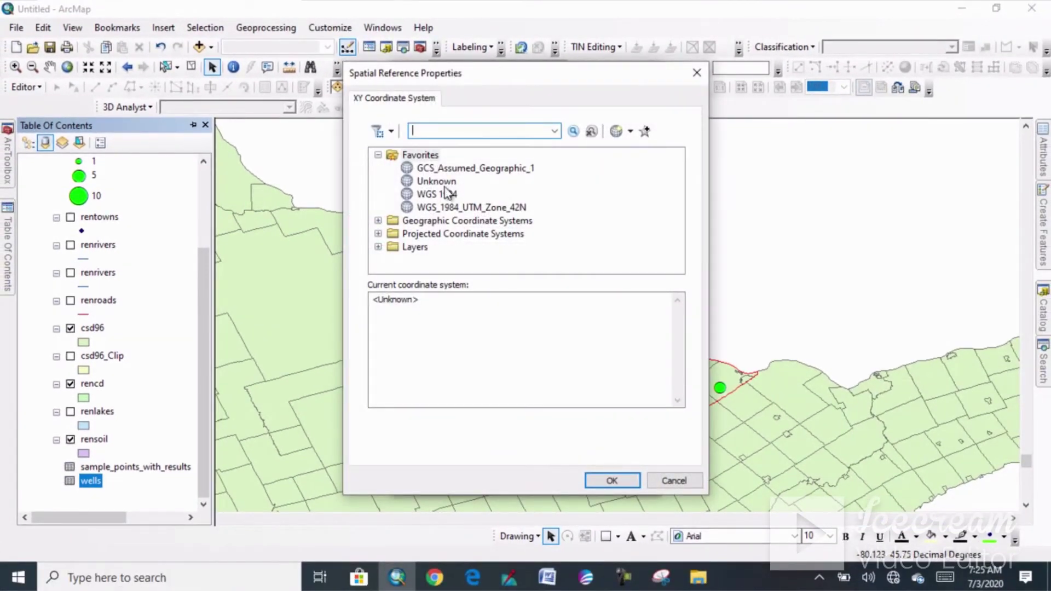
pyautogui.click(447, 193)
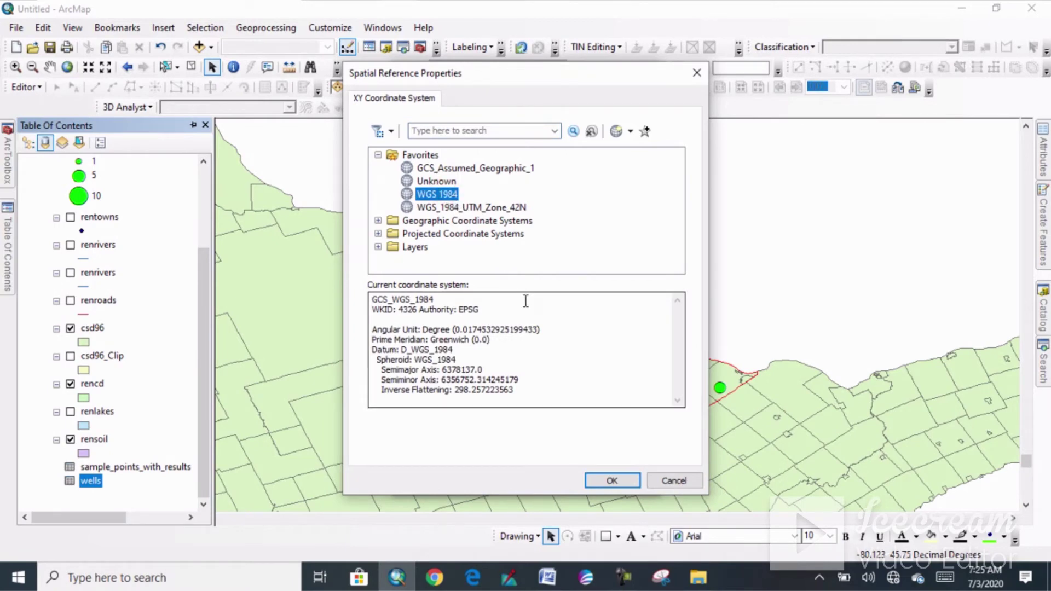
pyautogui.click(611, 482)
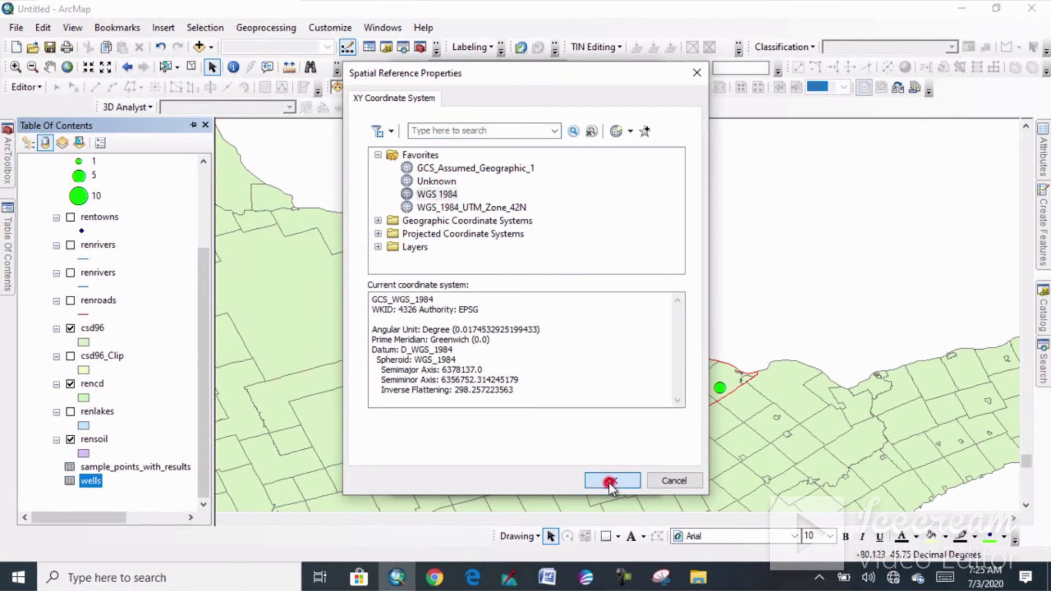
pyautogui.click(541, 480)
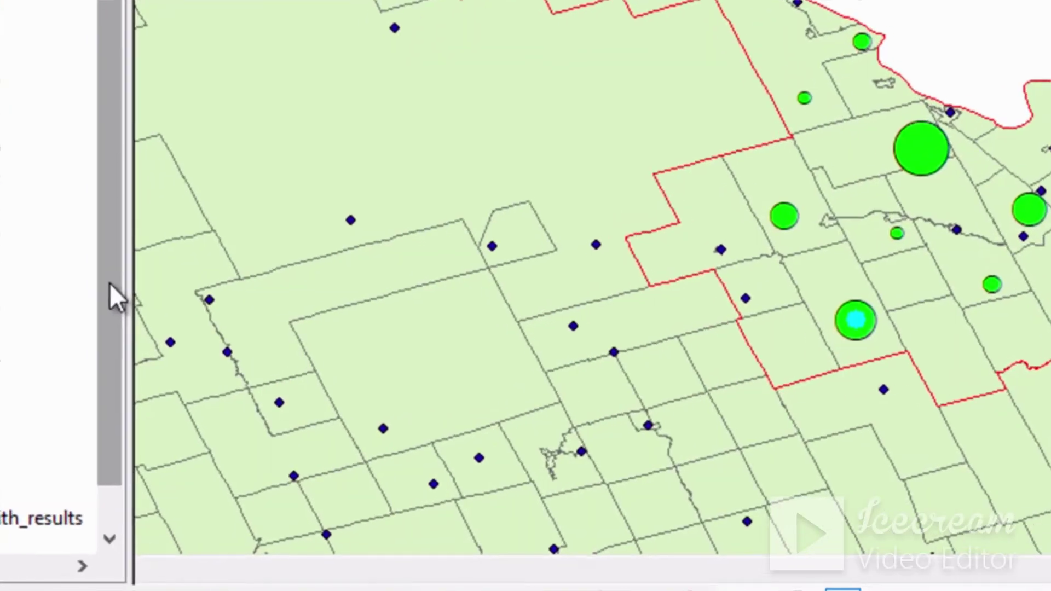
# - Symbolize the wells Events layer by unique values of the WaterQuali field, adding all values
pyautogui.moveTo(110, 284); pyautogui.dragTo(106, 107)
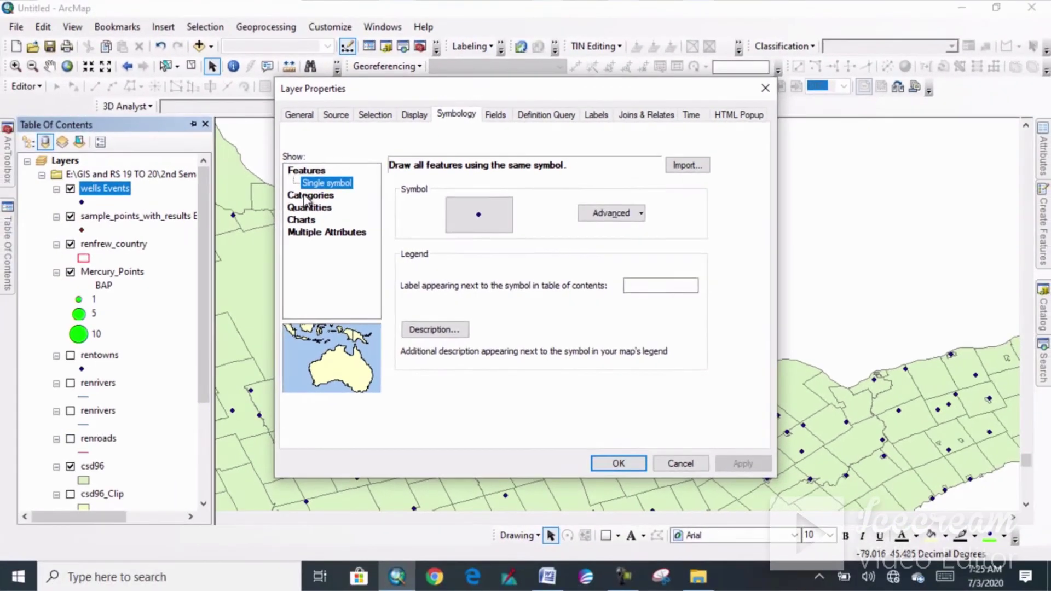
pyautogui.click(212, 173)
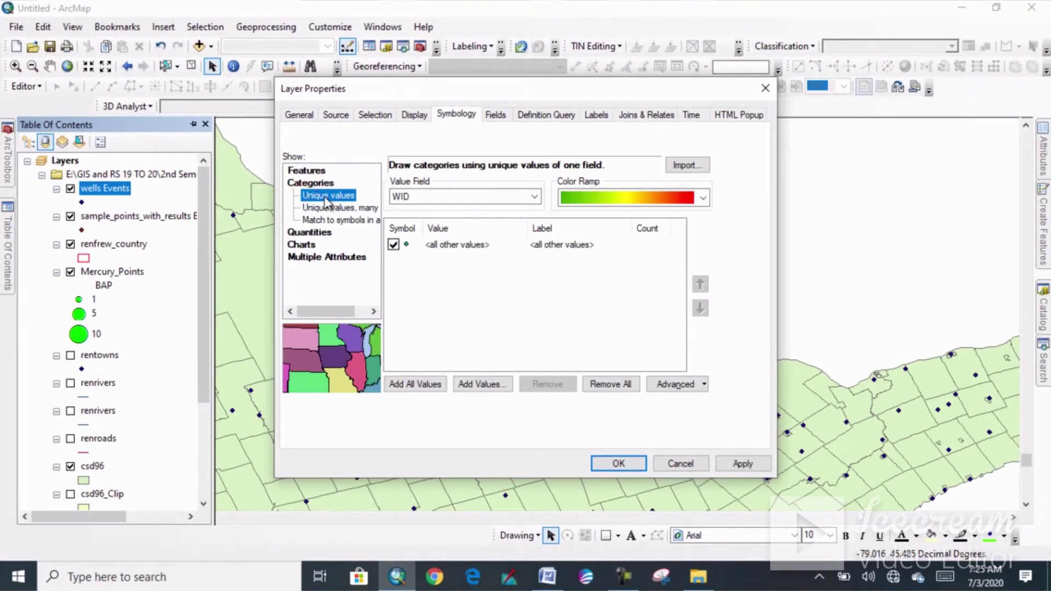
pyautogui.click(533, 198)
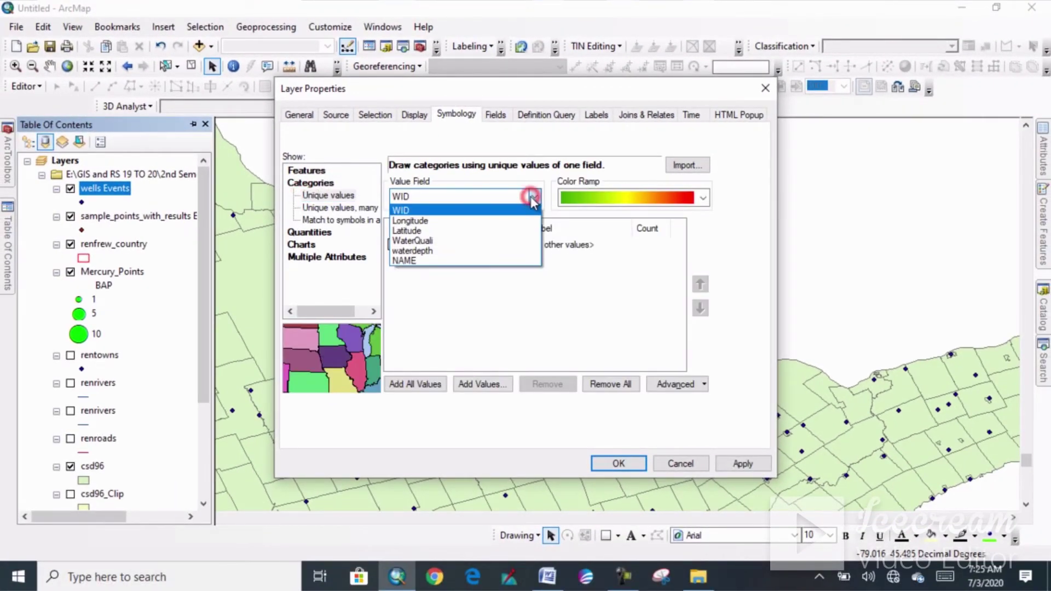
pyautogui.click(479, 241)
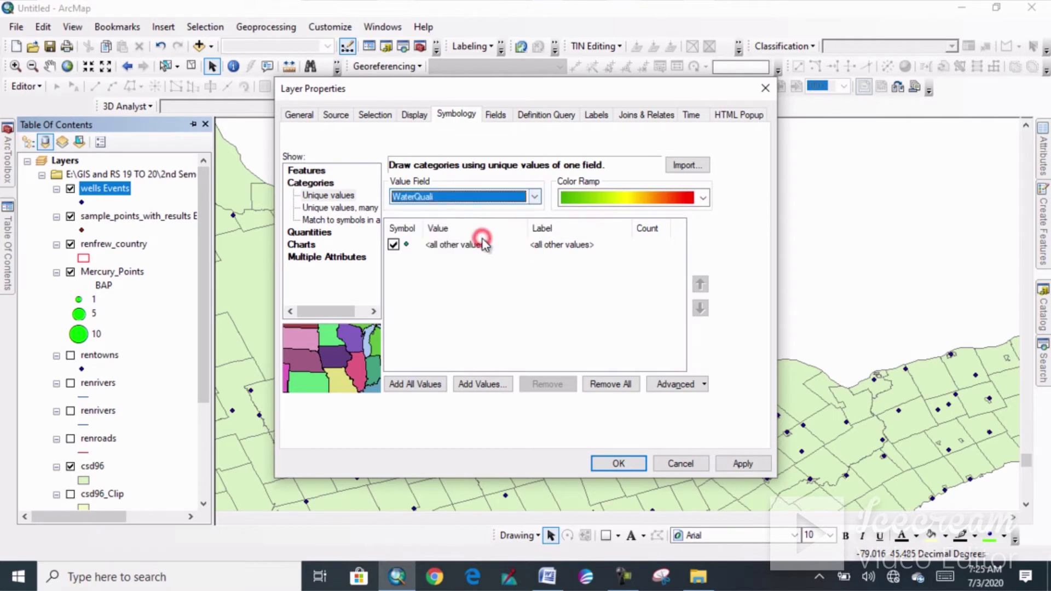
pyautogui.click(420, 384)
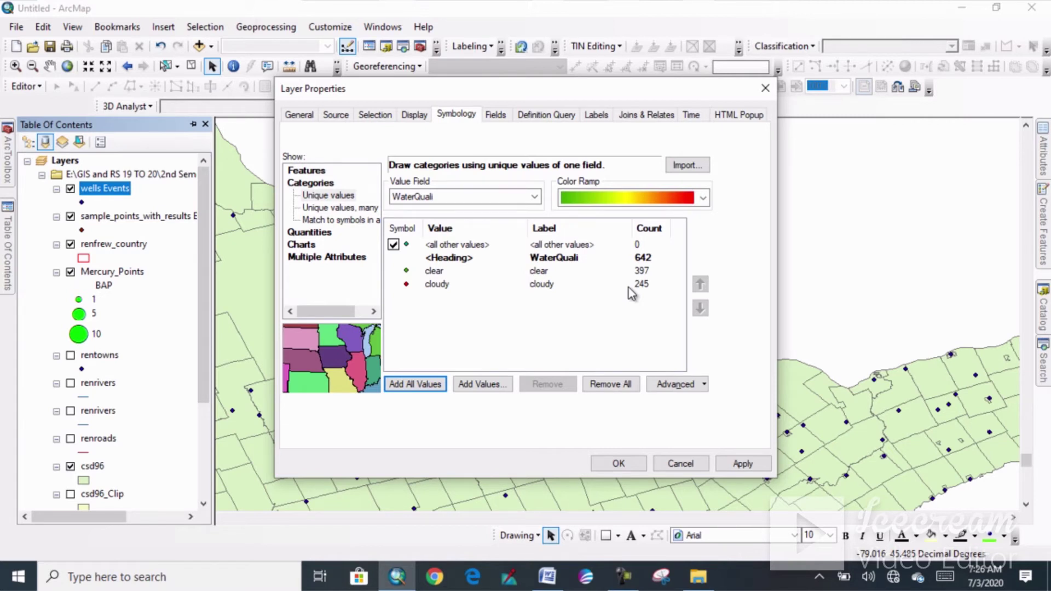
# - Set the symbol for the clear wells category to Circle 2
pyautogui.click(407, 276)
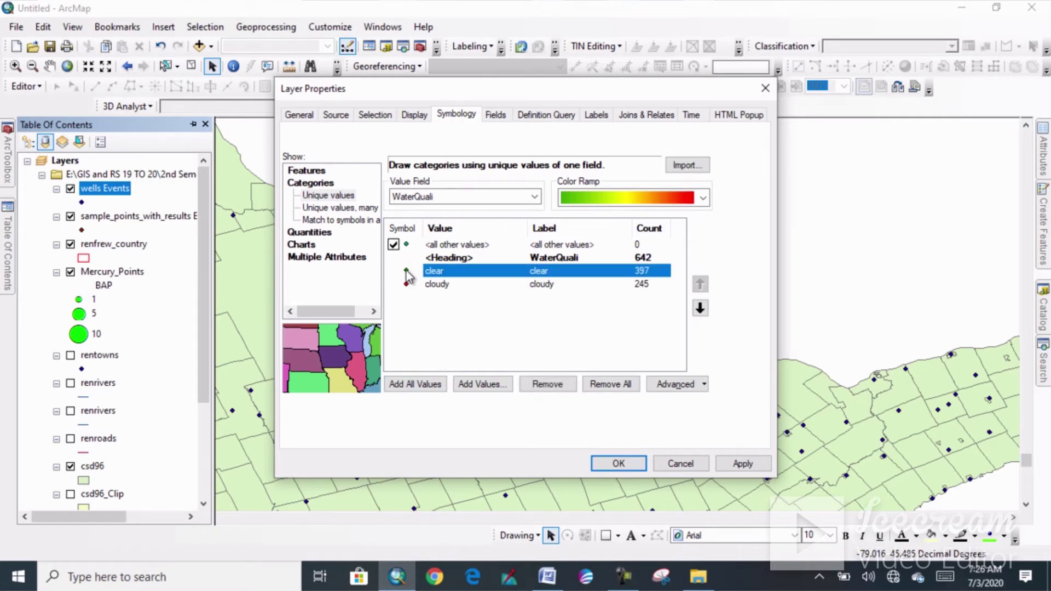
pyautogui.doubleClick(406, 272)
pyautogui.click(281, 232)
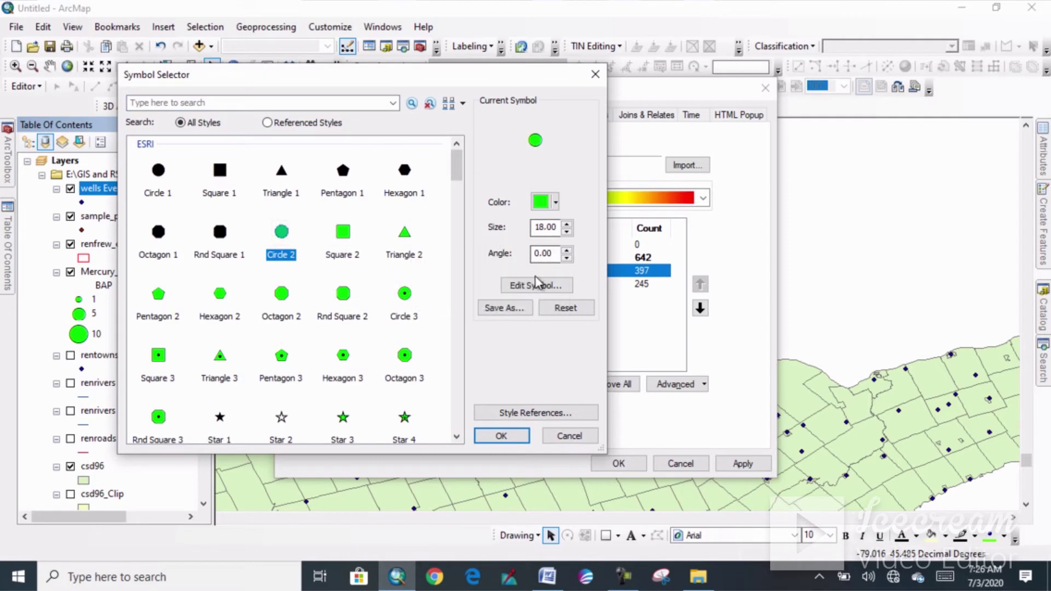
pyautogui.click(505, 436)
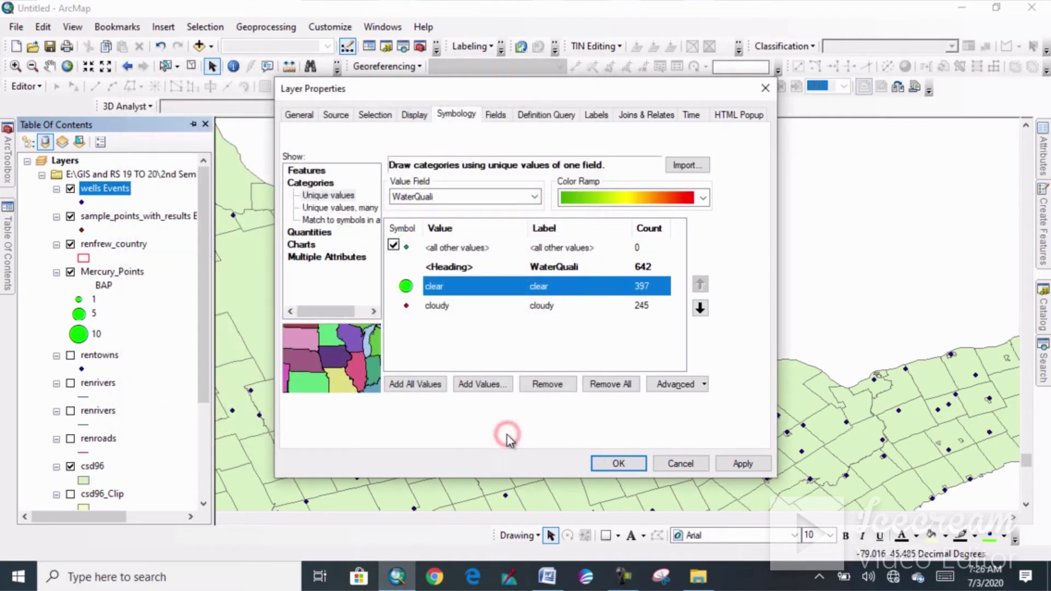
# - Enlarge the red symbol of the cloudy wells category to size 15 and apply the symbology to wells Events
pyautogui.click(406, 306)
pyautogui.doubleClick(406, 307)
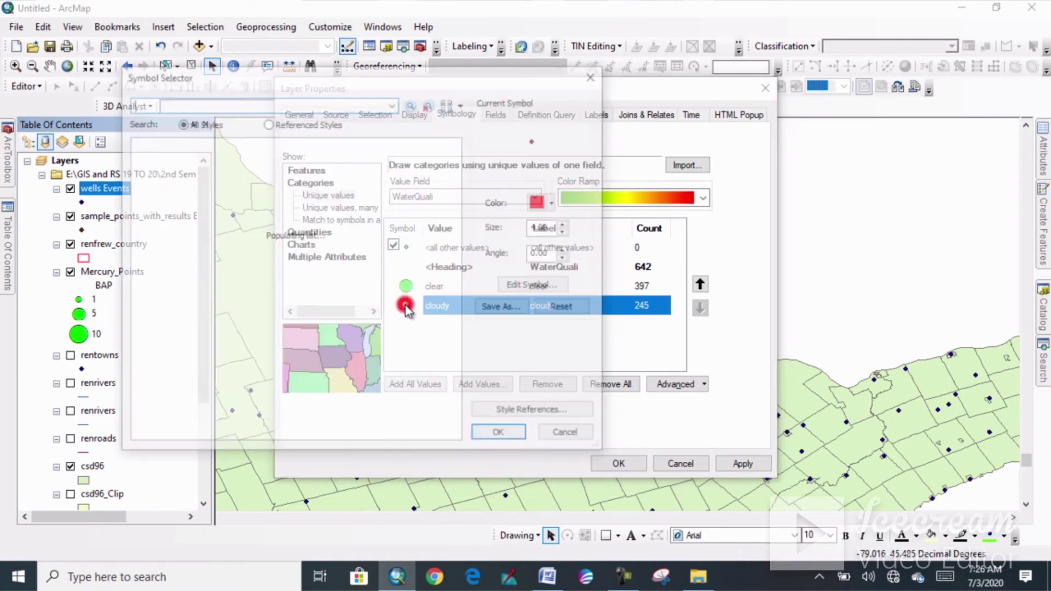
pyautogui.click(563, 223)
pyautogui.click(564, 224)
pyautogui.click(564, 223)
pyautogui.click(564, 223)
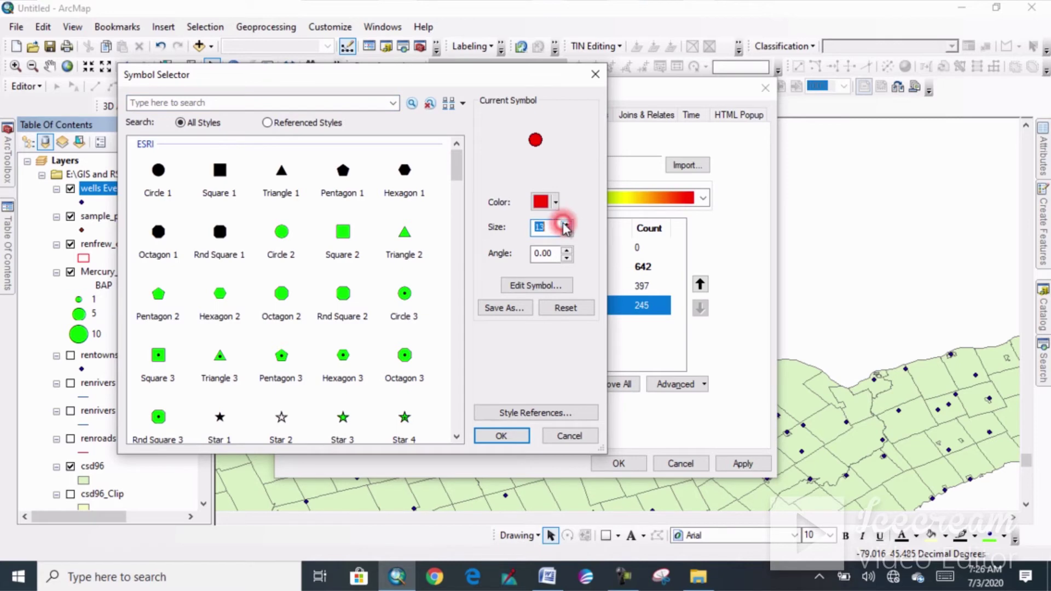
pyautogui.click(563, 224)
pyautogui.click(502, 436)
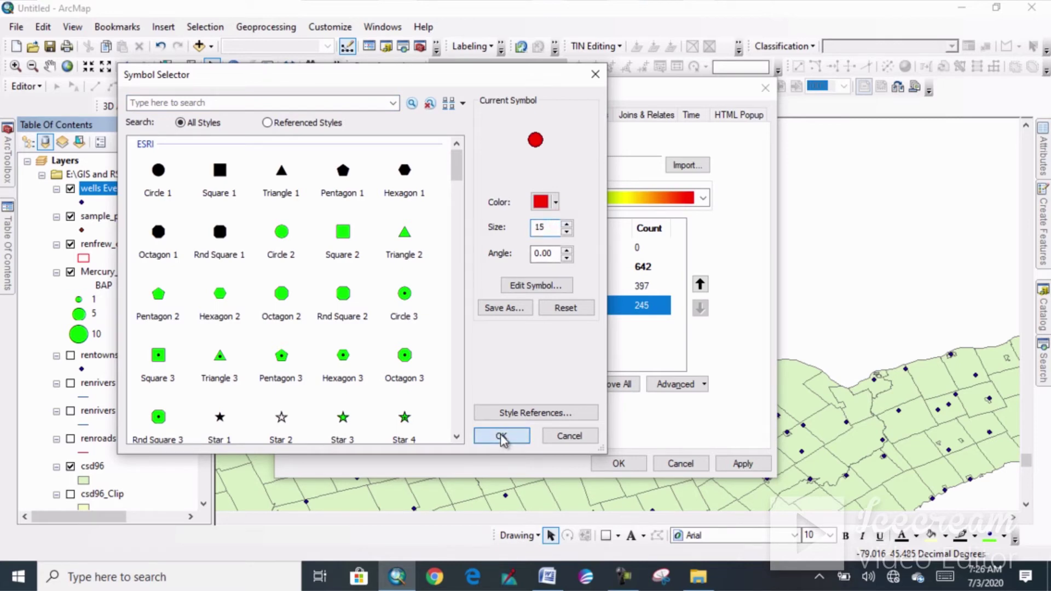
pyautogui.click(724, 463)
pyautogui.click(624, 463)
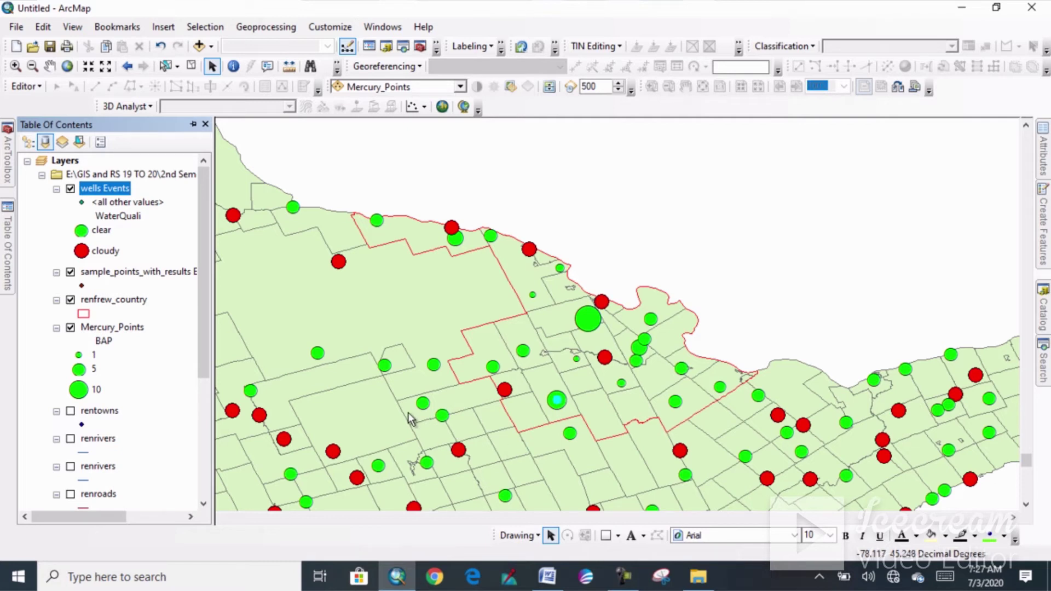
# - Open the wells Events attribute table, sort it by WaterQuali, and find where the clear records end
pyautogui.rightClick(104, 189)
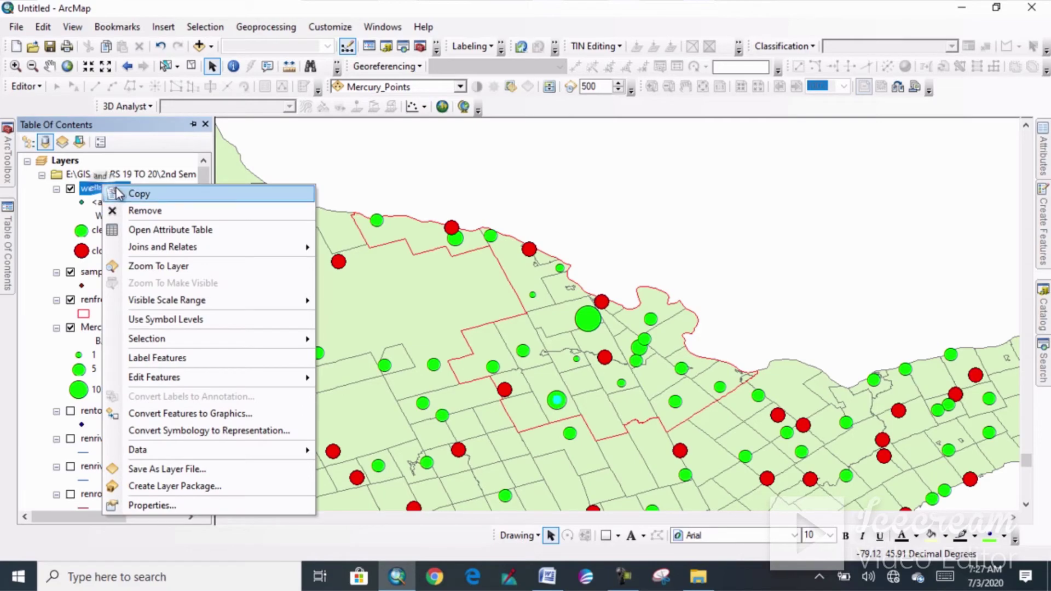
pyautogui.click(159, 230)
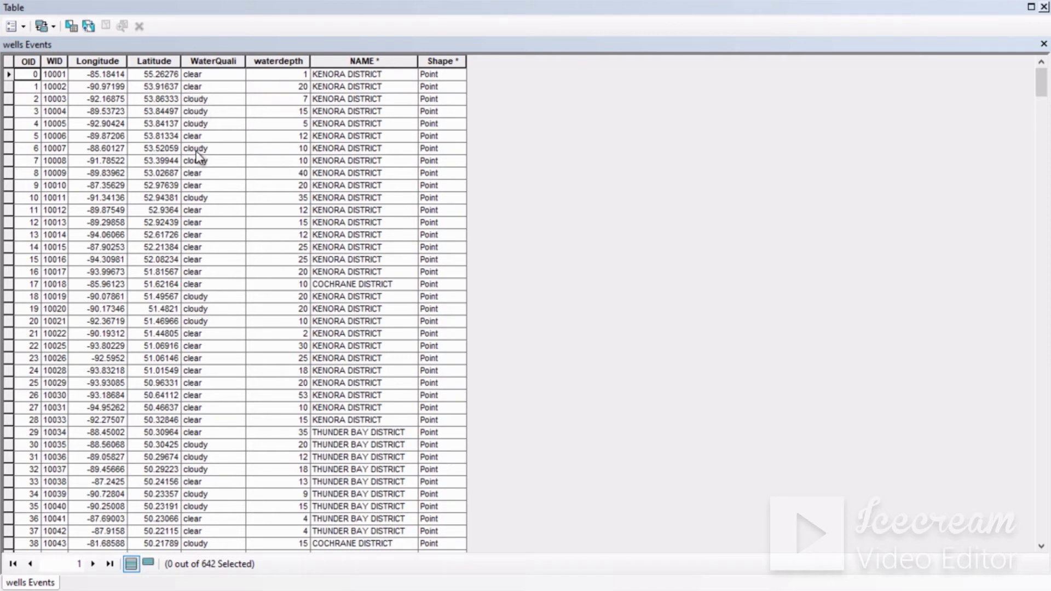
pyautogui.doubleClick(211, 59)
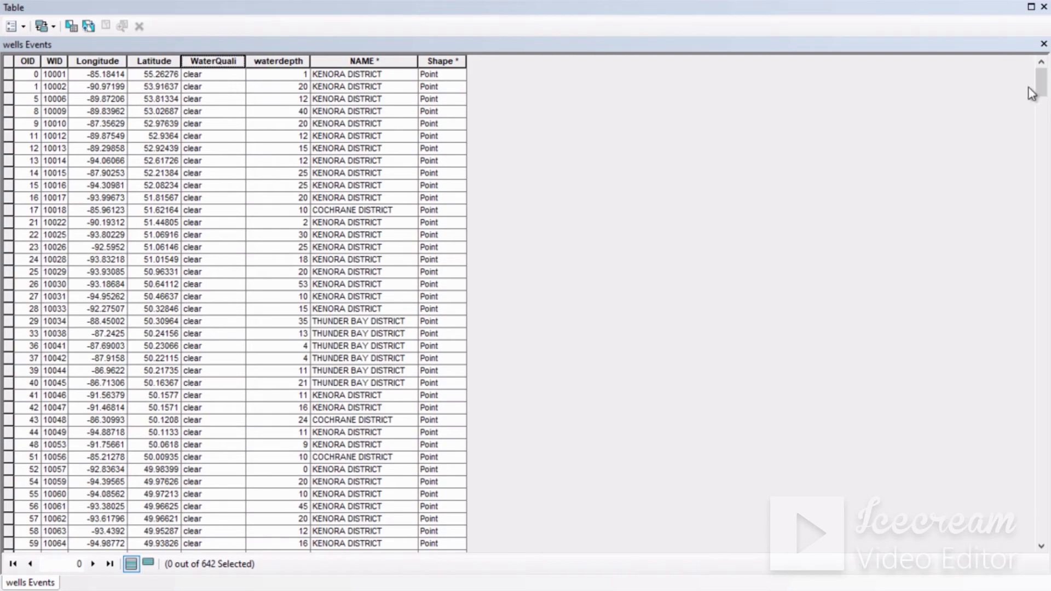
pyautogui.moveTo(1040, 93); pyautogui.dragTo(1042, 367)
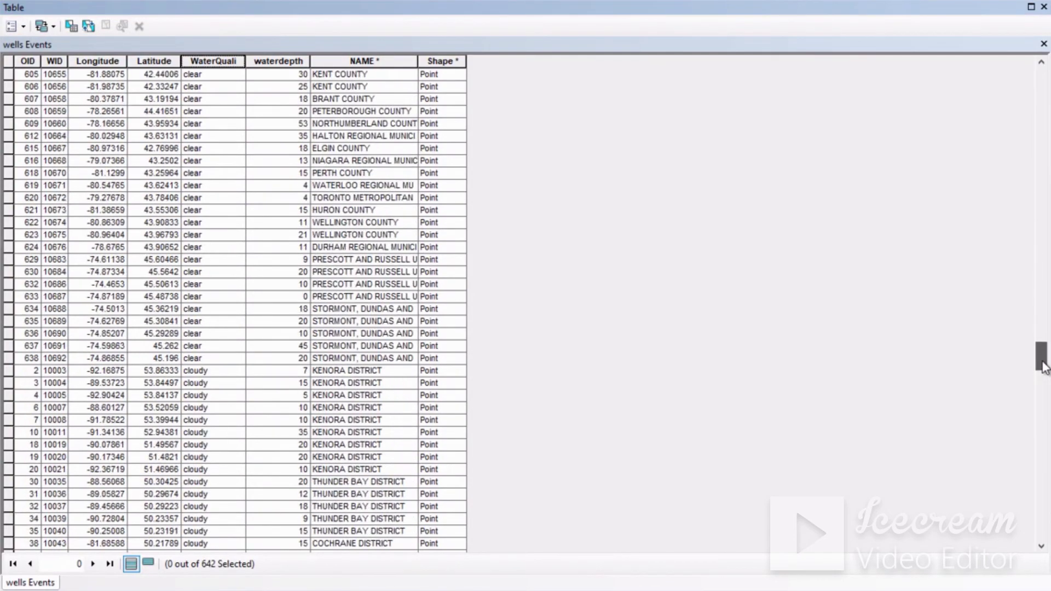
# - Try to select all clear records in the wells Events table, show only the selected records, and close the table
pyautogui.click(7, 359)
pyautogui.moveTo(7, 362); pyautogui.dragTo(132, 312)
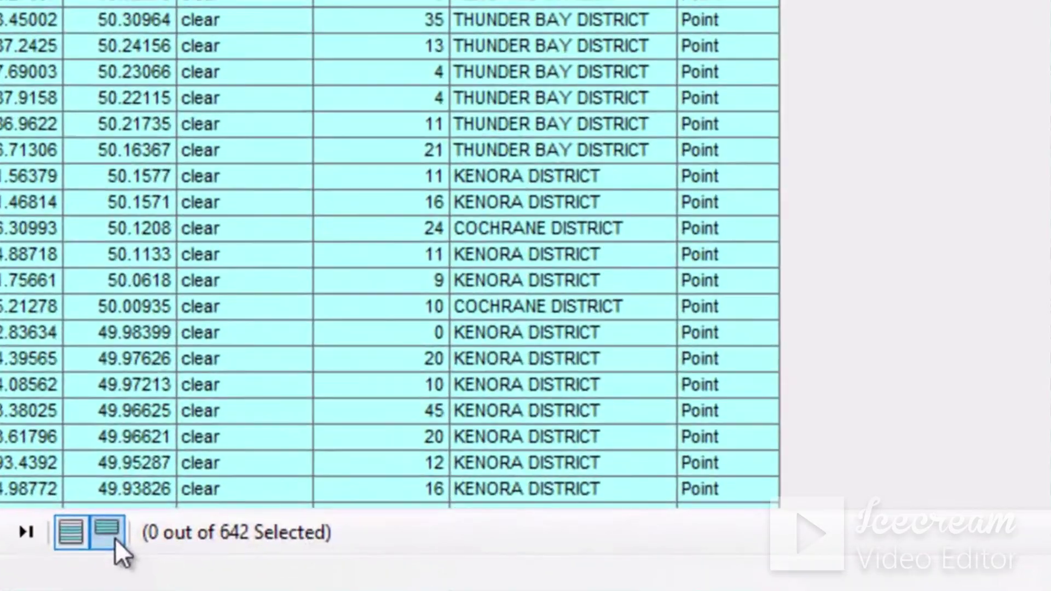
pyautogui.click(149, 564)
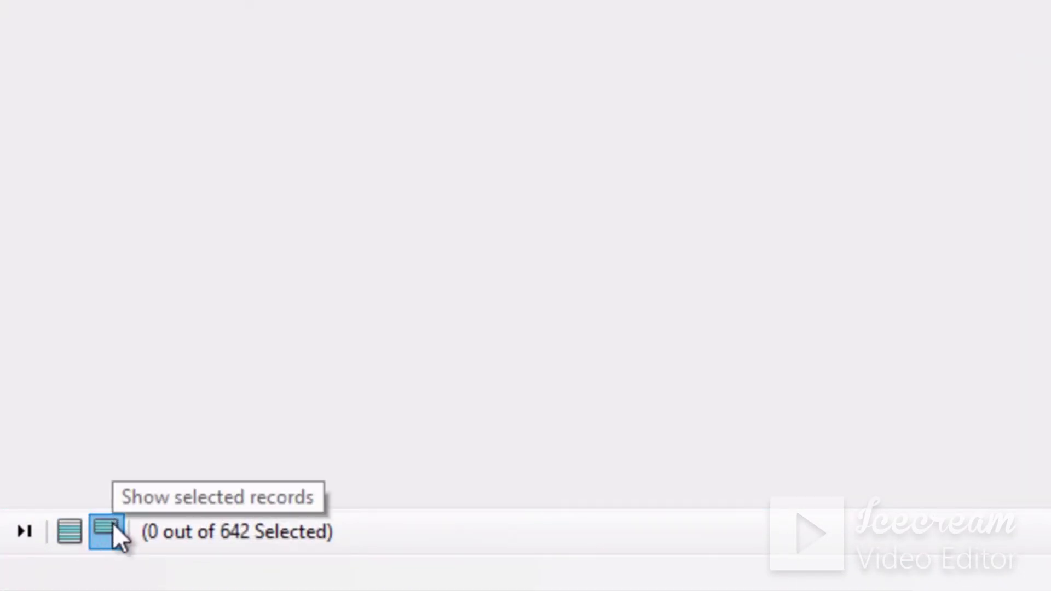
pyautogui.click(106, 524)
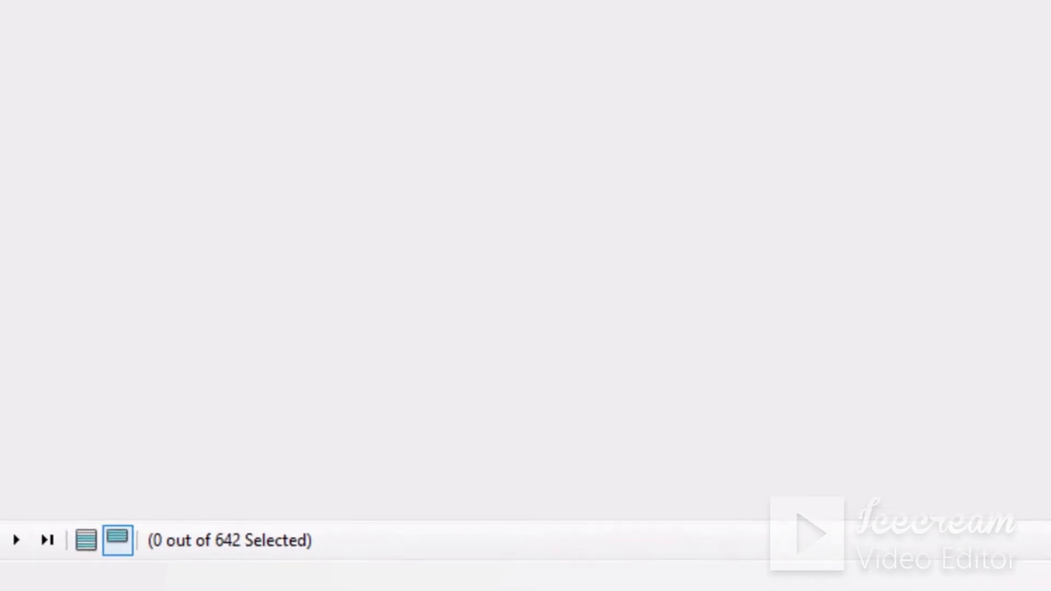
pyautogui.click(1039, 7)
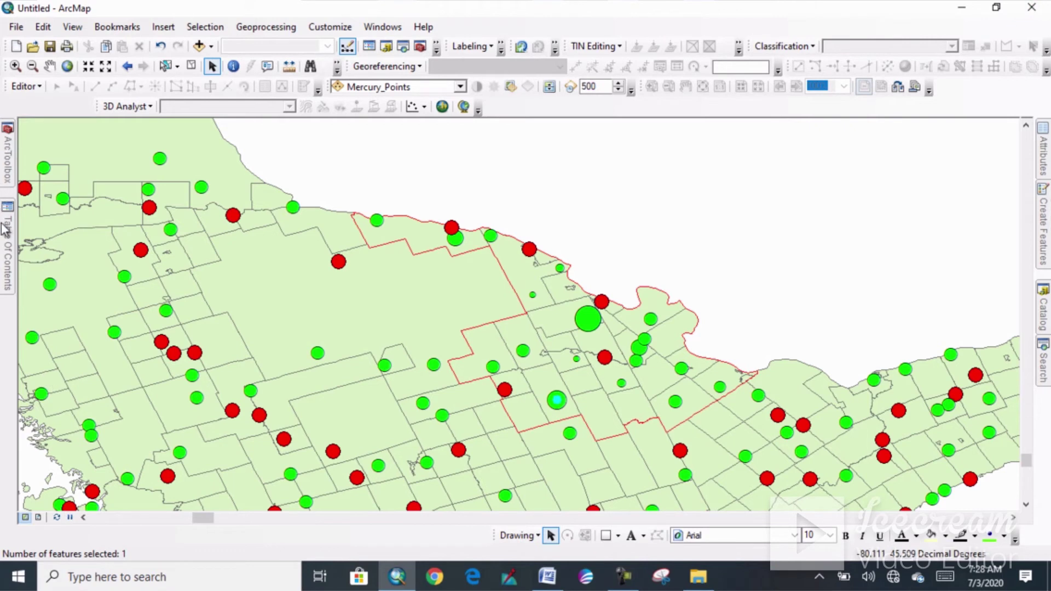
# - Select the clear-water wells in wells Events by attributes with the expression "WaterQuali" = 'clear'
pyautogui.moveTo(7, 224)
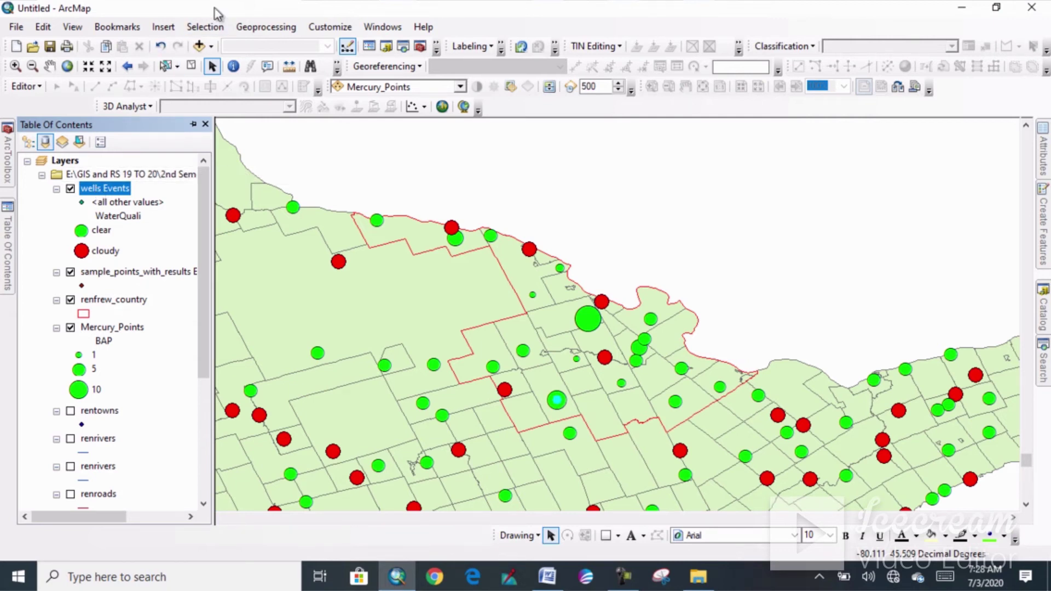
pyautogui.click(213, 27)
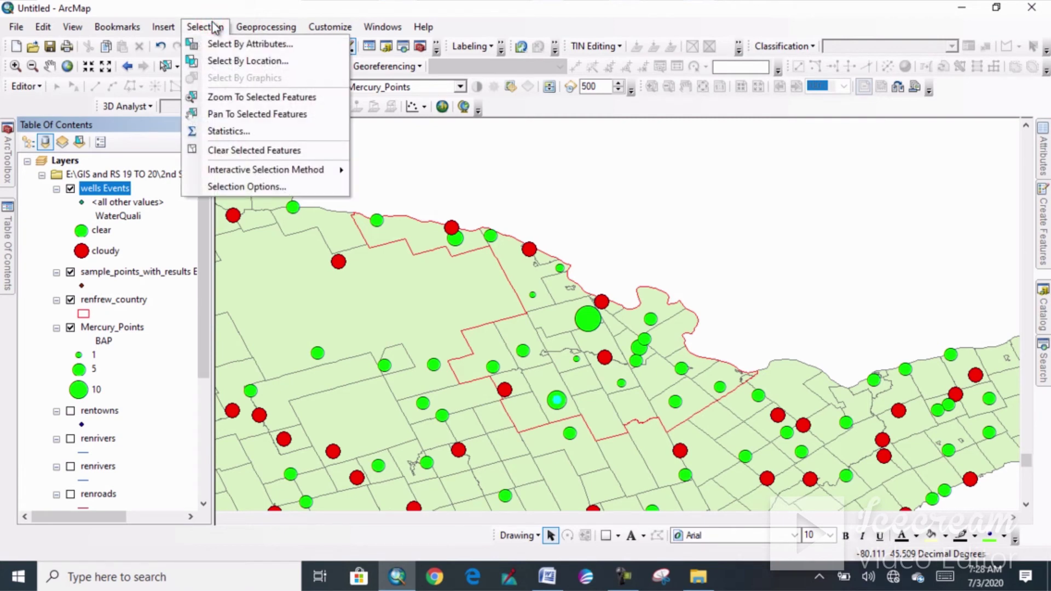
pyautogui.click(232, 43)
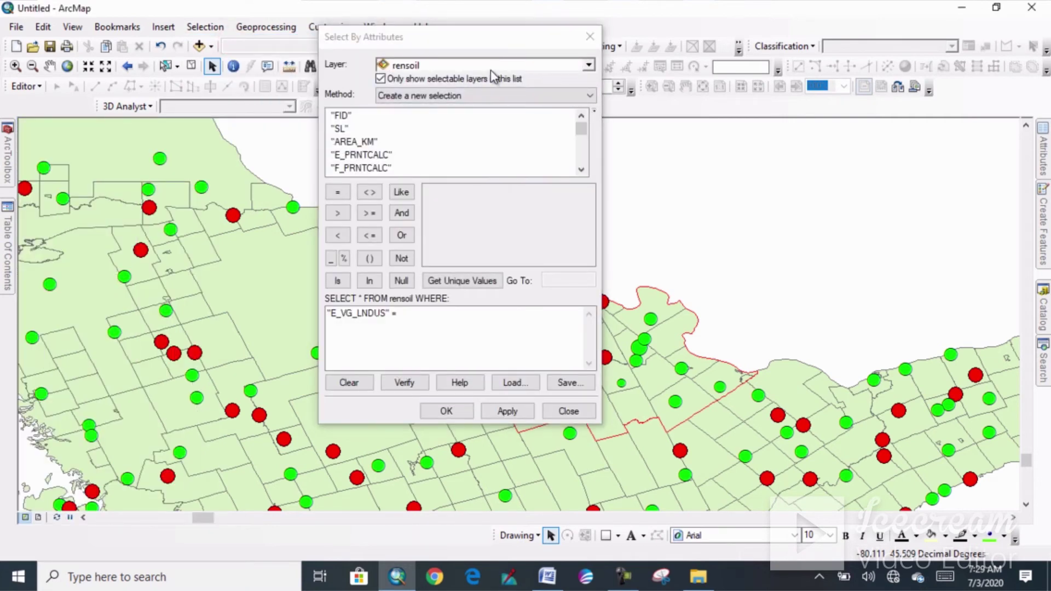
pyautogui.click(589, 66)
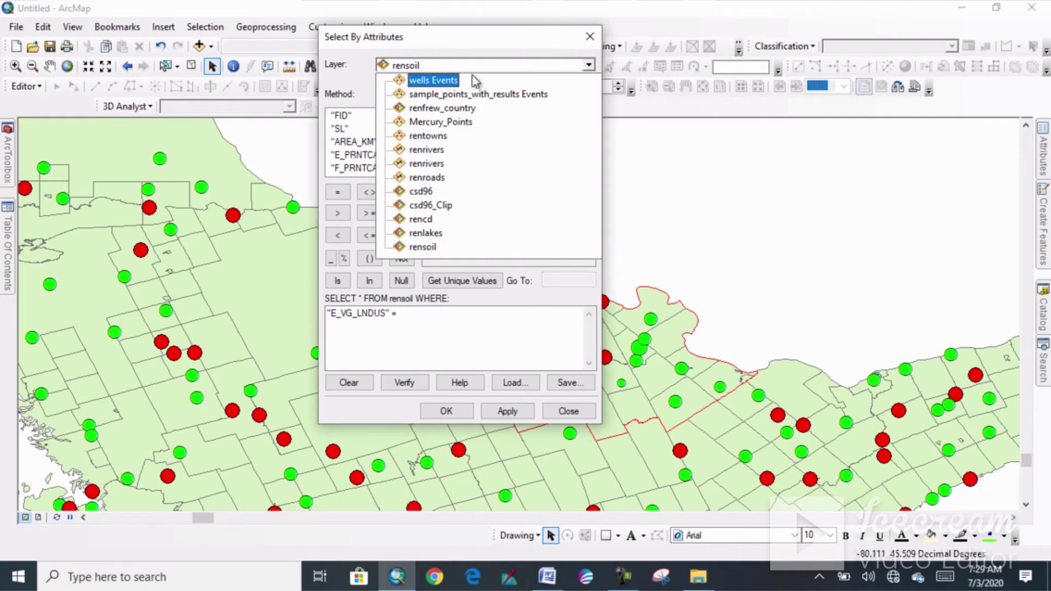
pyautogui.click(448, 80)
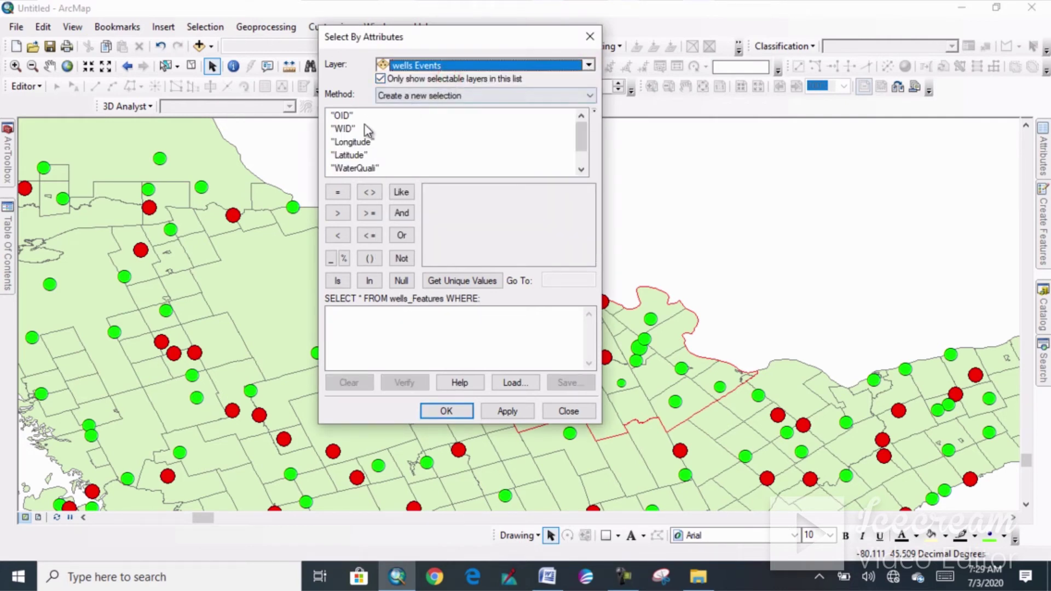
pyautogui.doubleClick(360, 167)
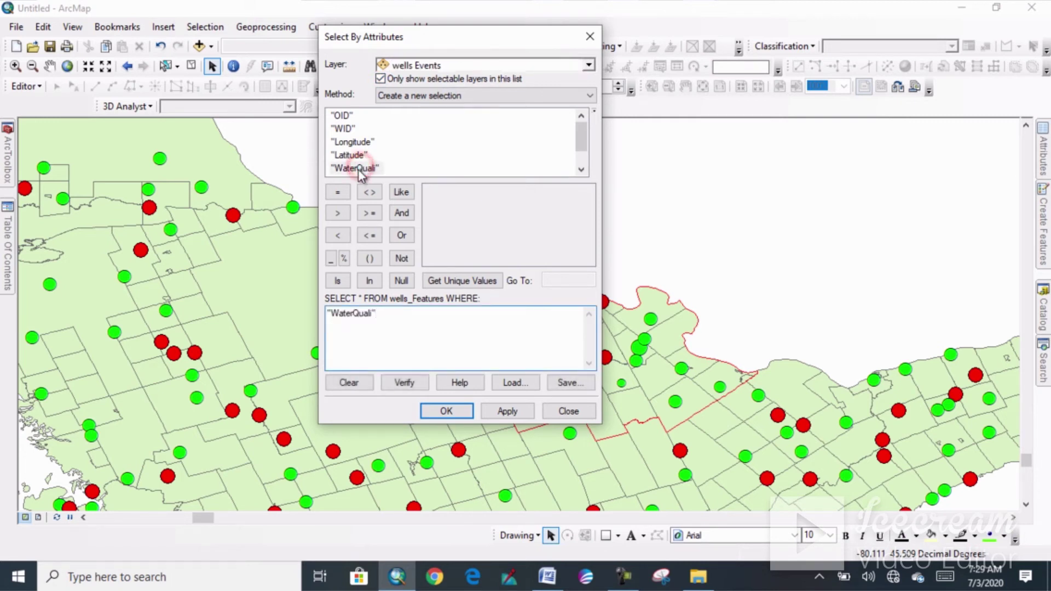
pyautogui.click(342, 192)
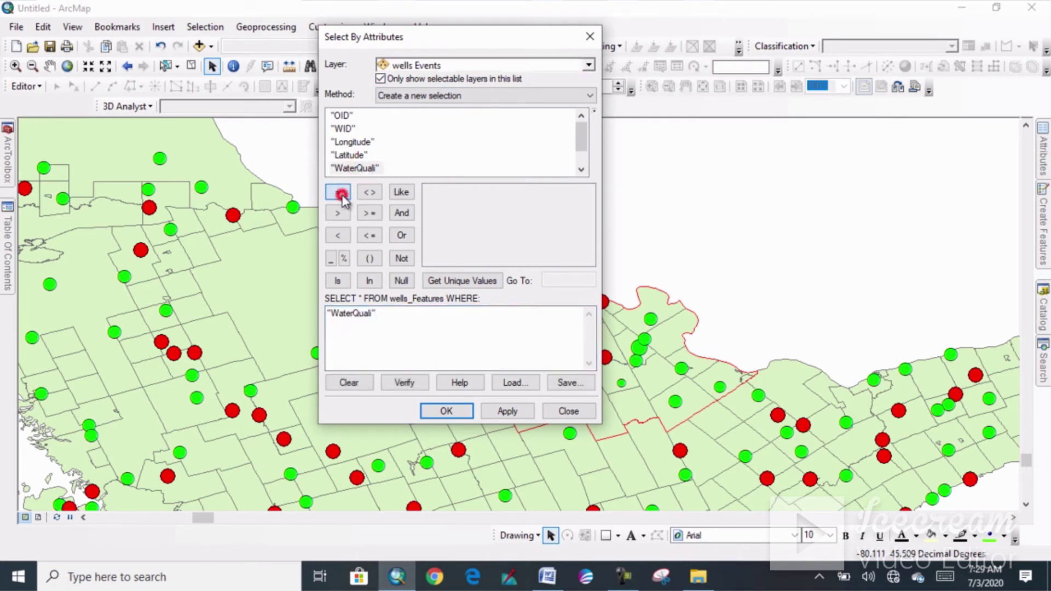
pyautogui.click(436, 281)
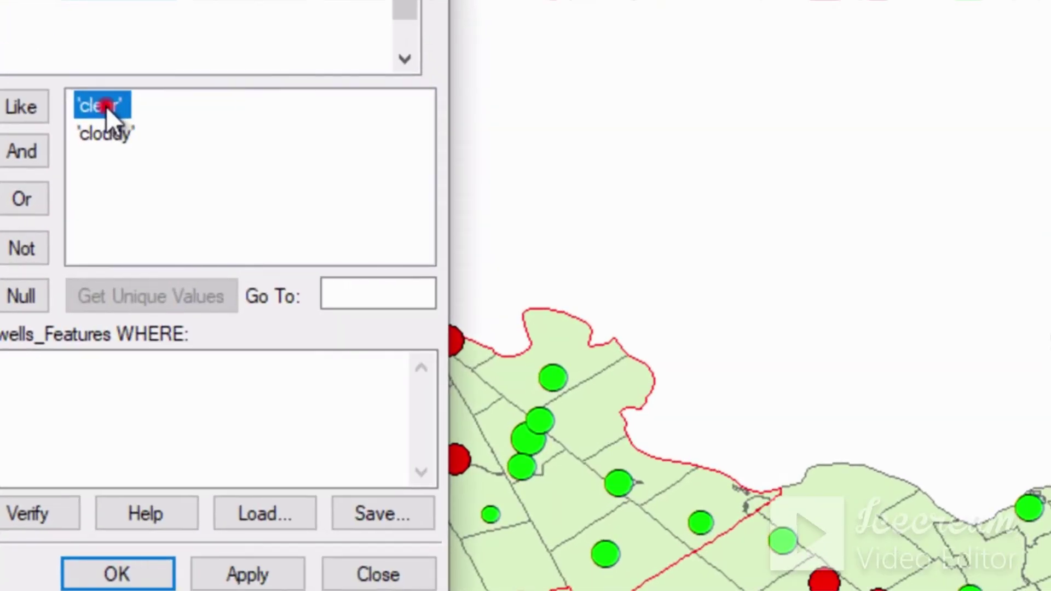
pyautogui.doubleClick(441, 192)
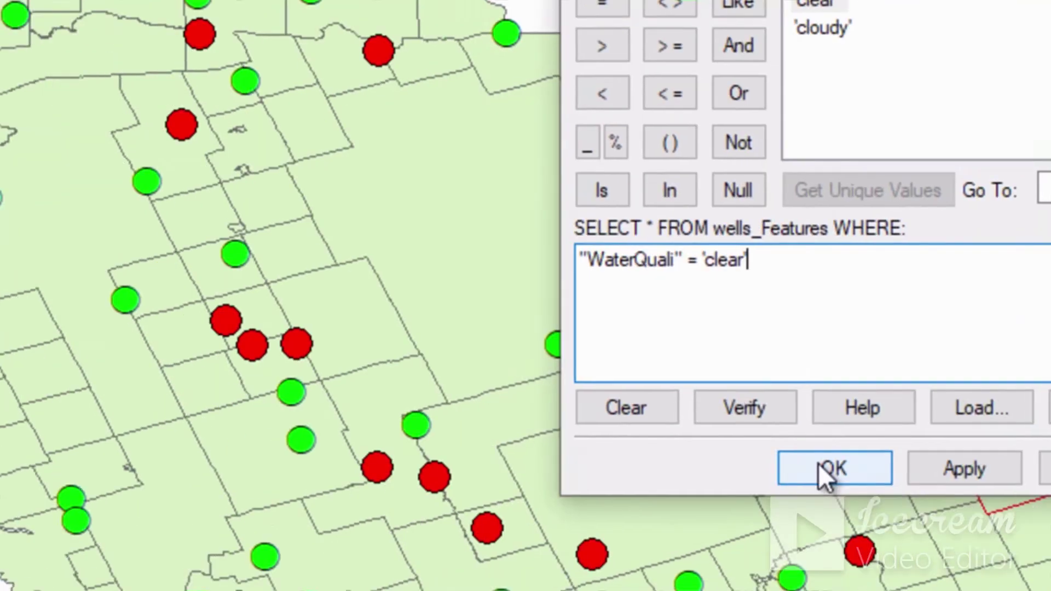
pyautogui.click(819, 464)
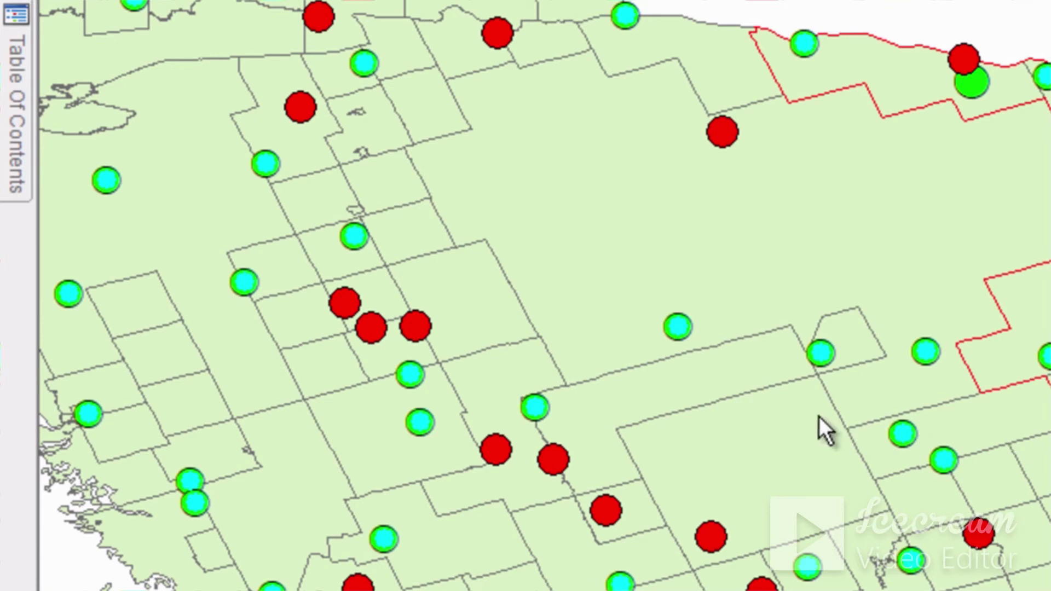
# - Check the selected clear-well count in the wells Events attribute table, close it, and read the next question in the Word lab assignment
pyautogui.moveTo(13, 120)
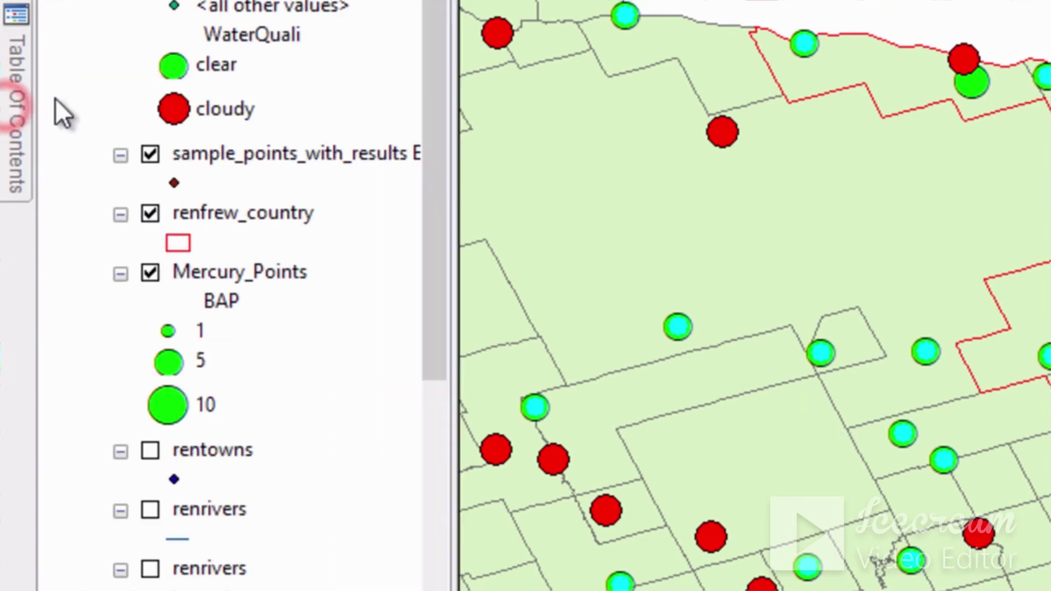
pyautogui.rightClick(208, 3)
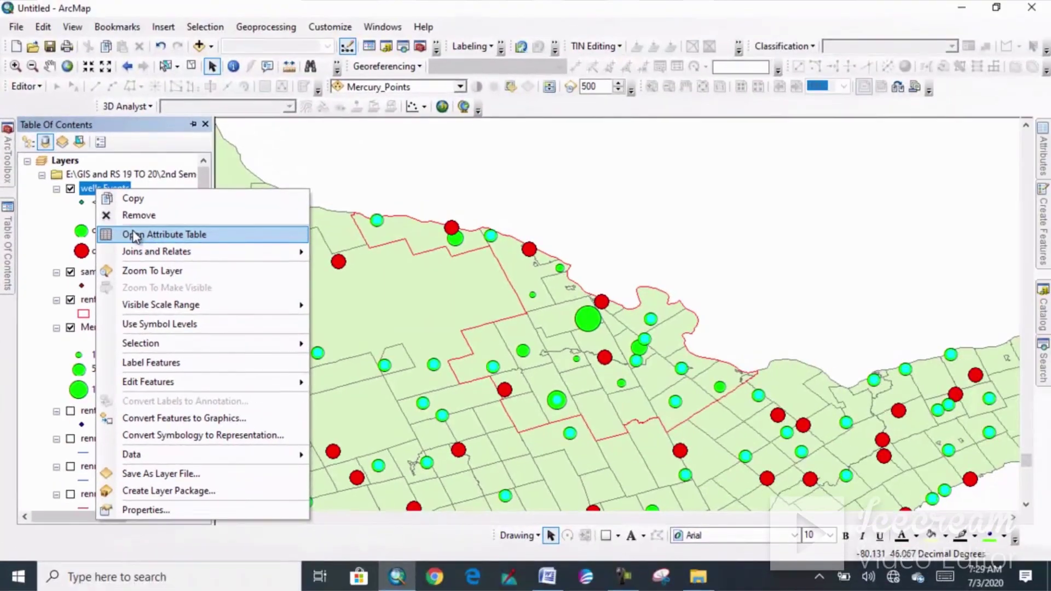
pyautogui.click(285, 74)
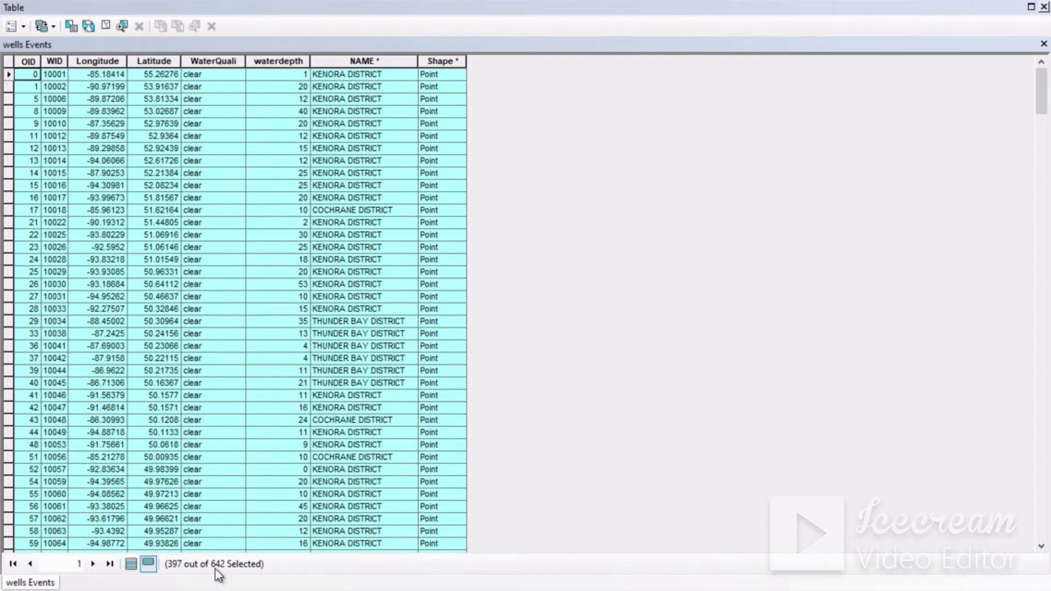
pyautogui.click(1042, 7)
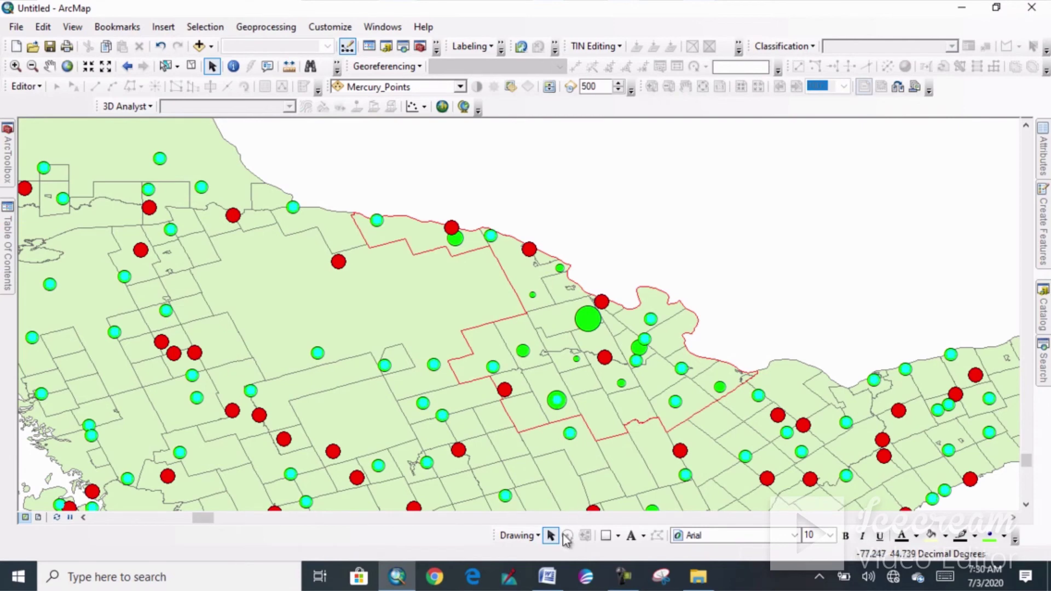
pyautogui.click(548, 576)
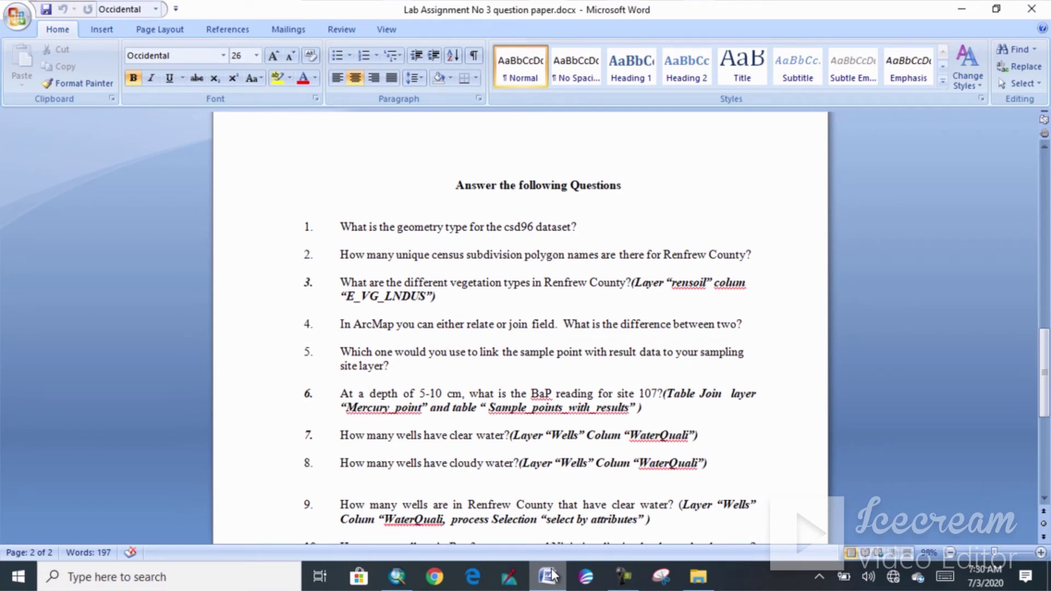
pyautogui.click(398, 578)
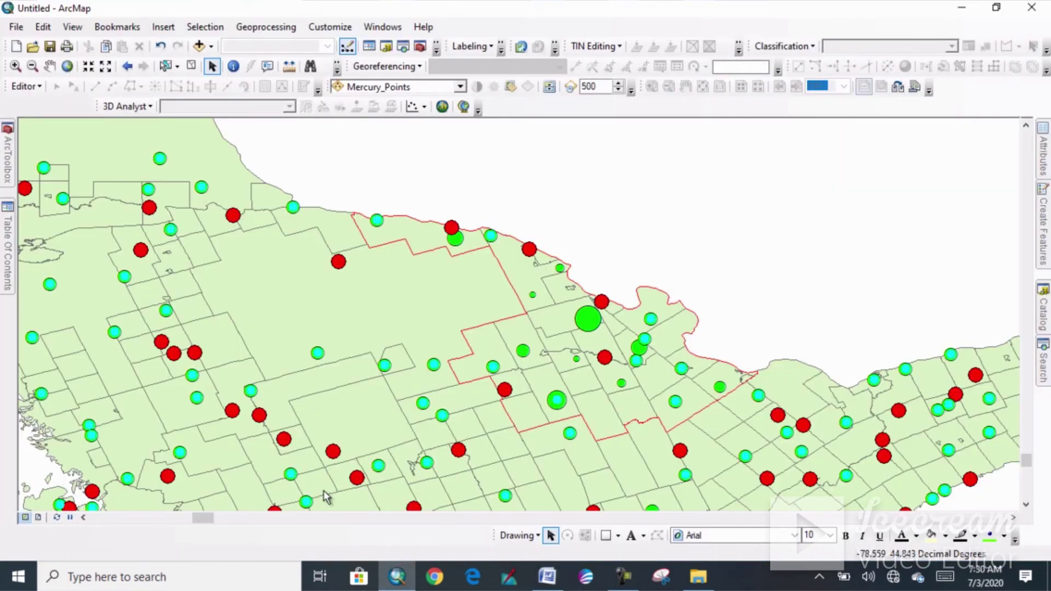
# - Switch the selection in the wells Events attribute table to count the cloudy wells, close the table, and clear the selected features
pyautogui.moveTo(8, 254)
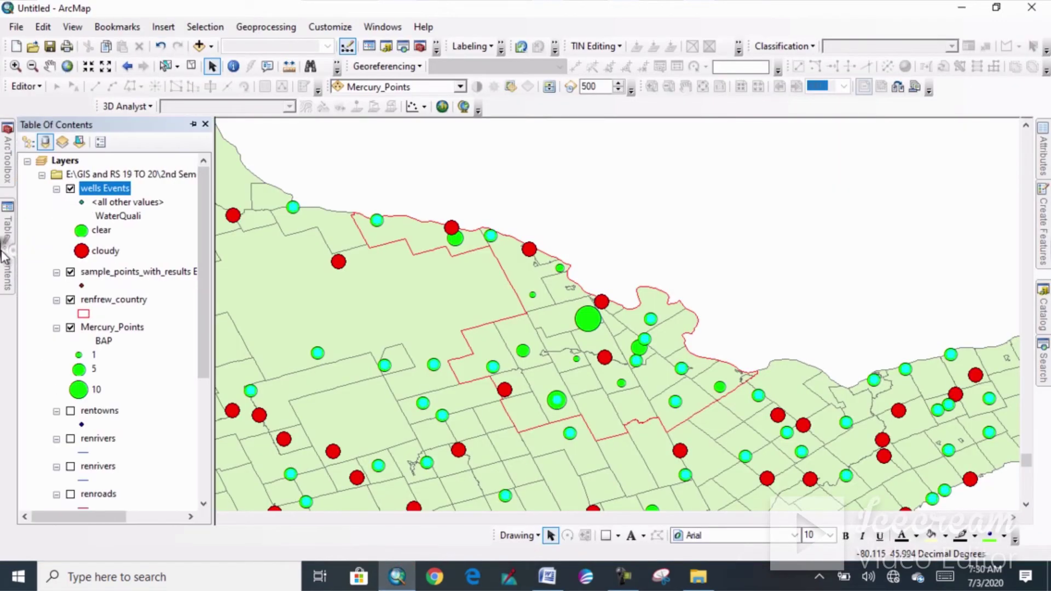
pyautogui.rightClick(94, 193)
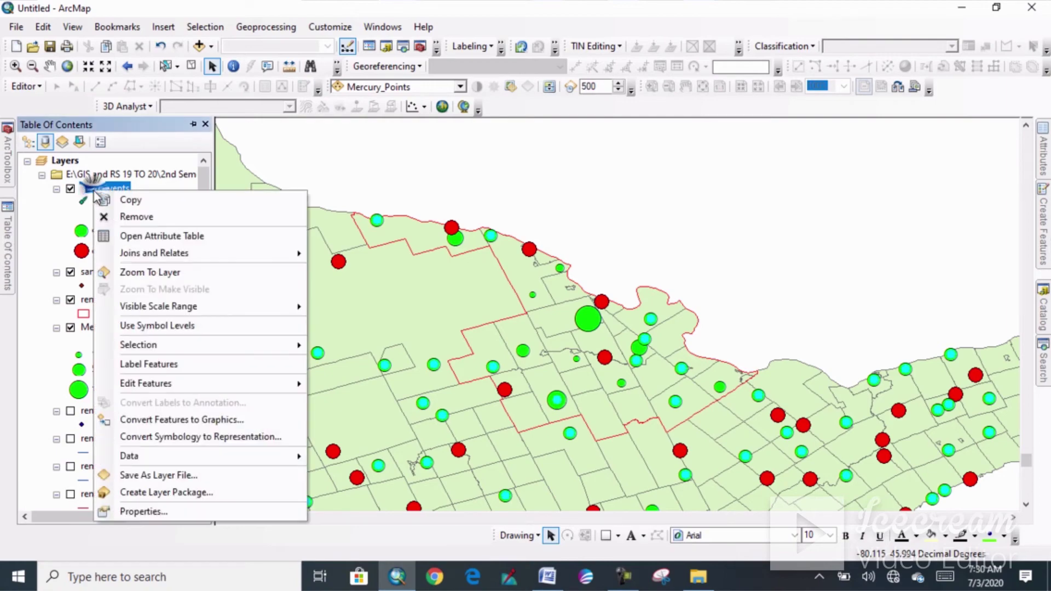
pyautogui.click(153, 238)
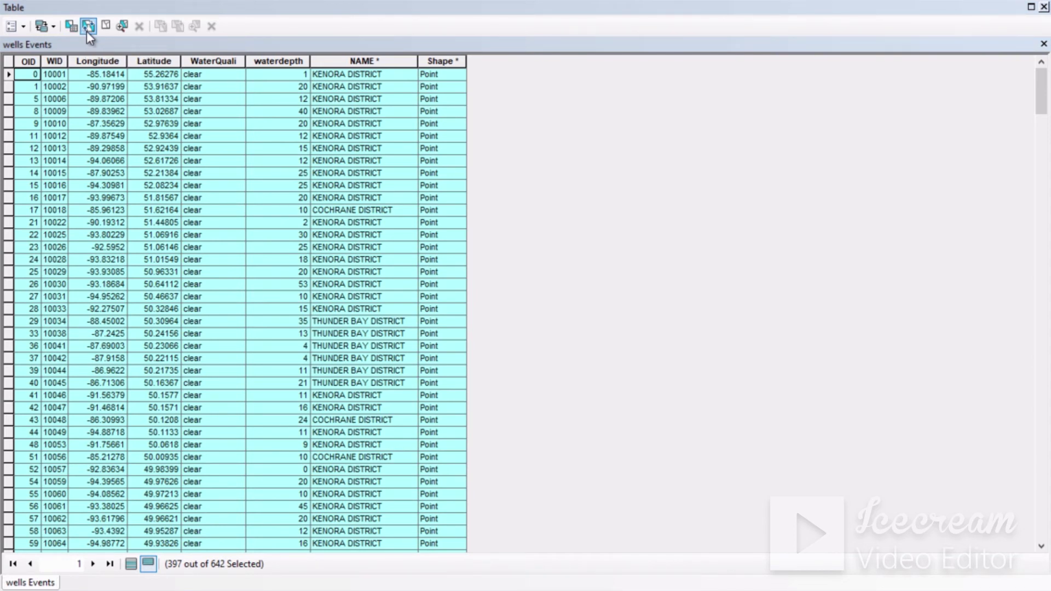
pyautogui.click(88, 27)
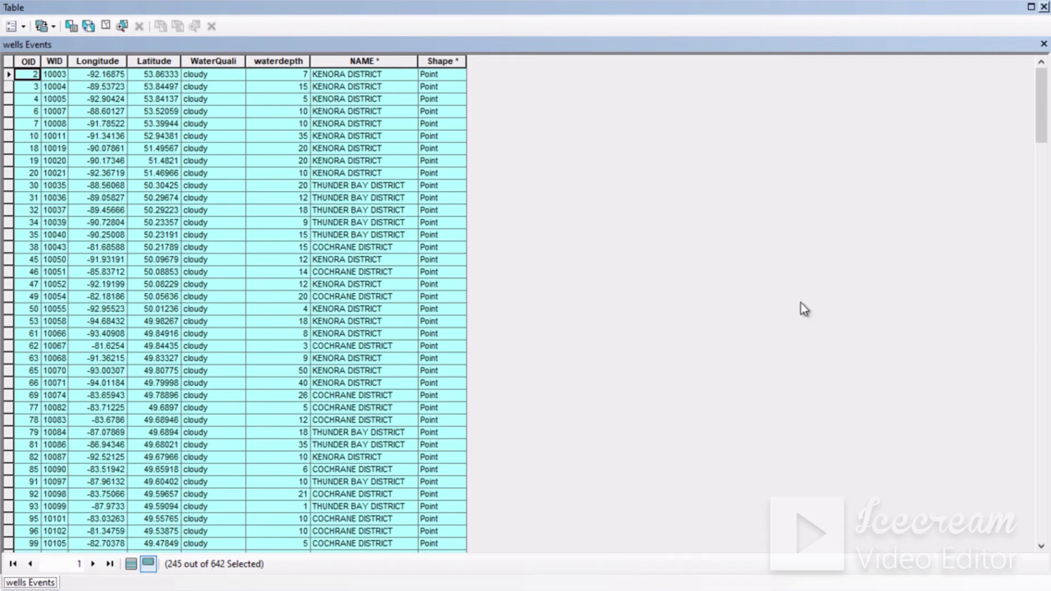
pyautogui.click(1043, 6)
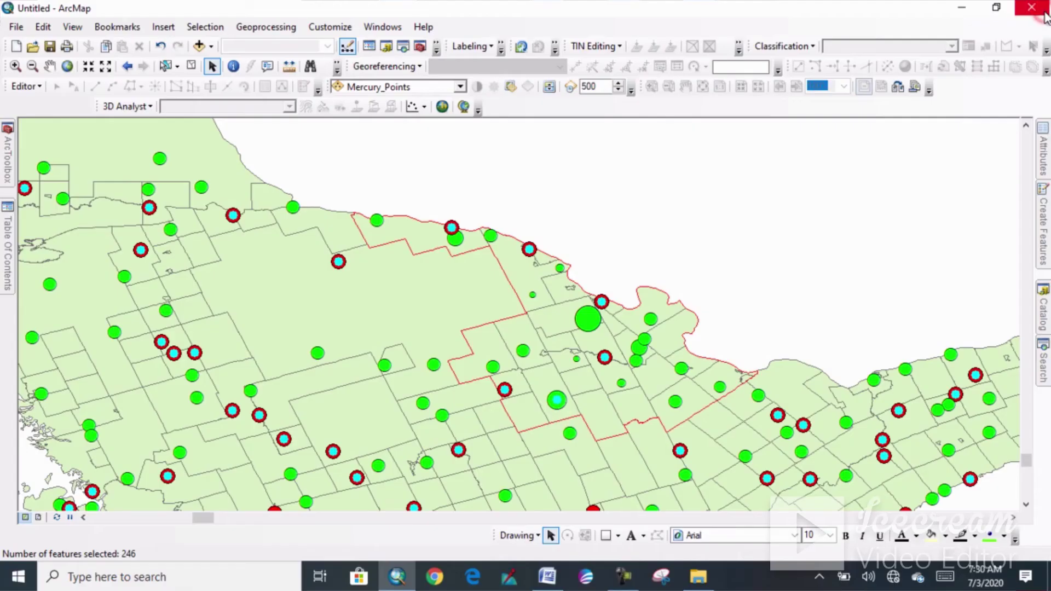
pyautogui.rightClick(392, 424)
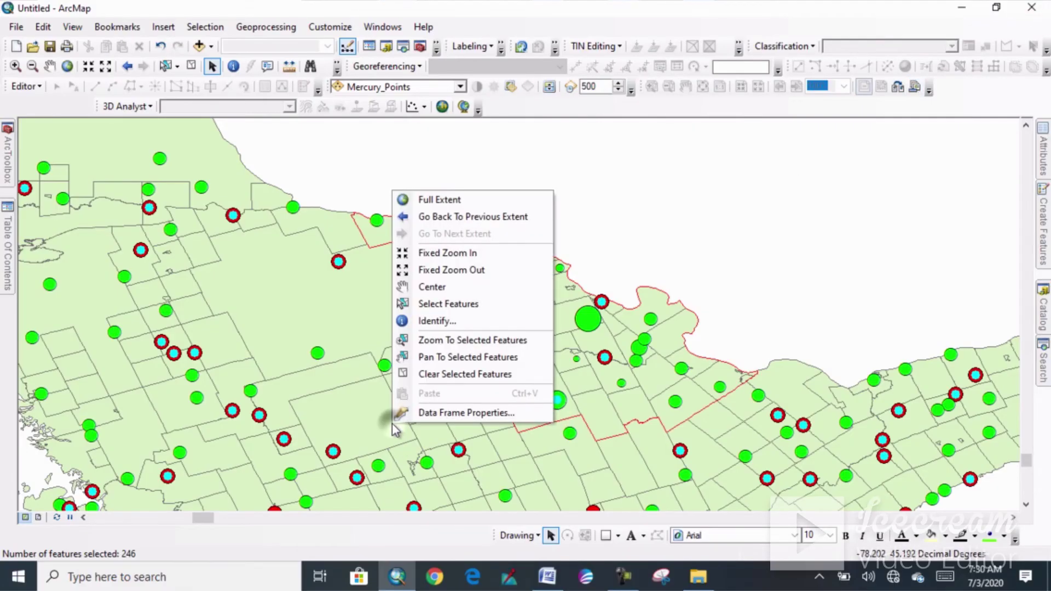
pyautogui.click(428, 374)
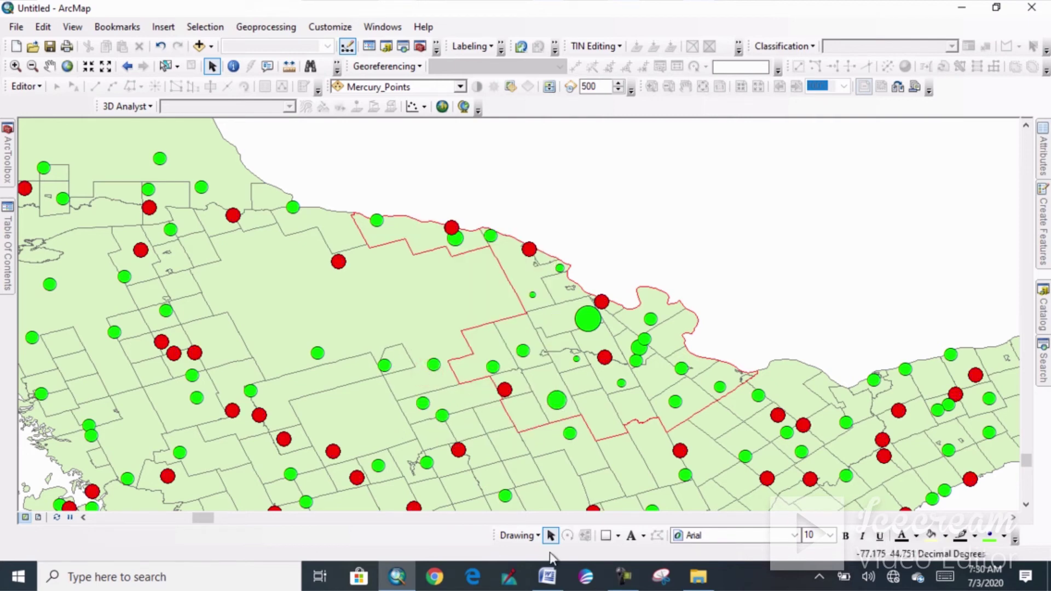
# - Read questions 9 and 10 of the lab assignment in Word and return to ArcMap
pyautogui.click(546, 576)
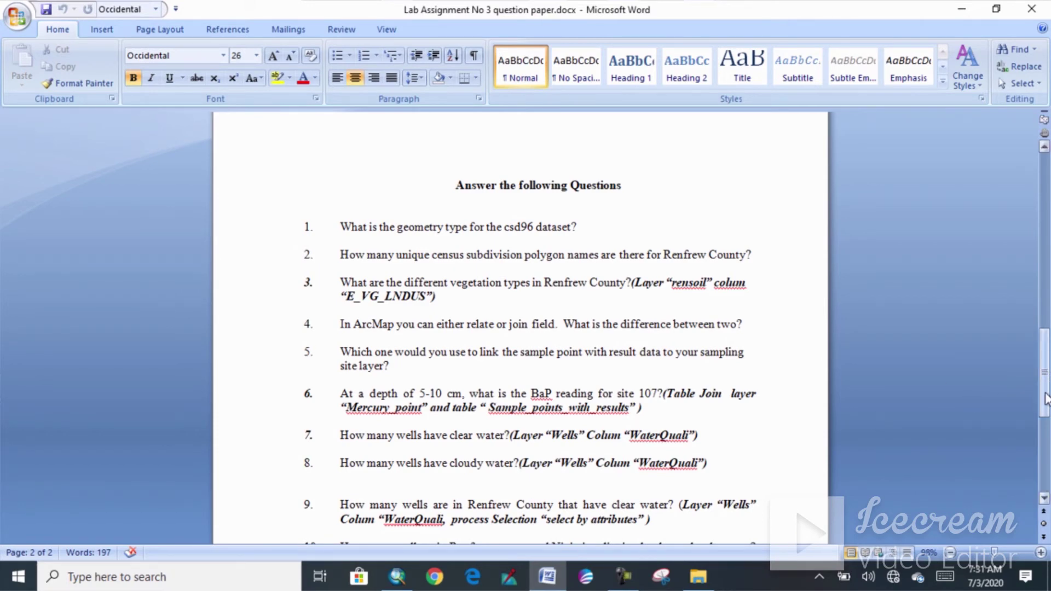
pyautogui.moveTo(1045, 405); pyautogui.dragTo(1045, 432)
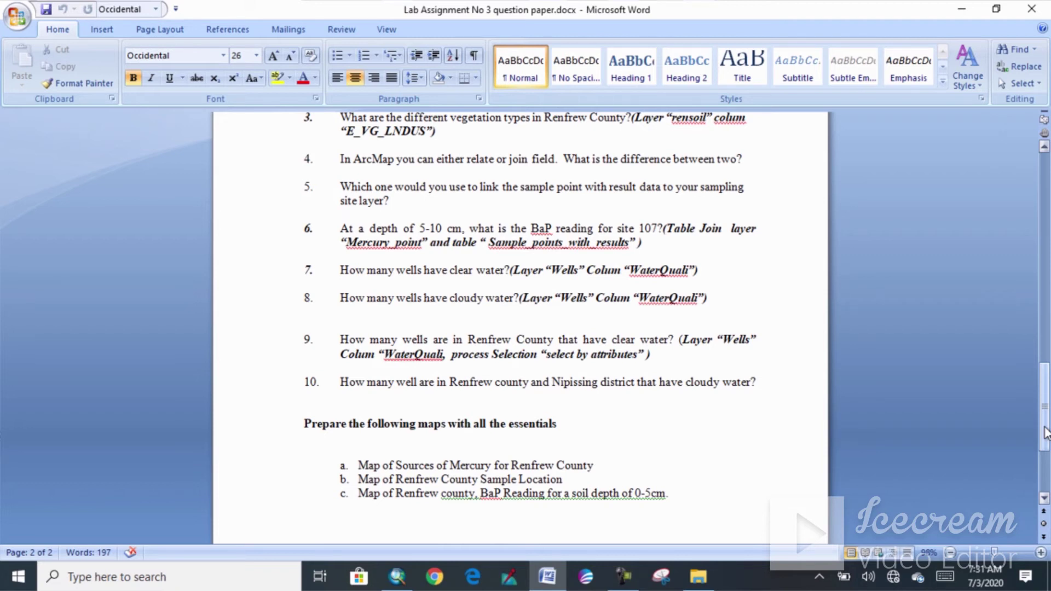
pyautogui.click(397, 577)
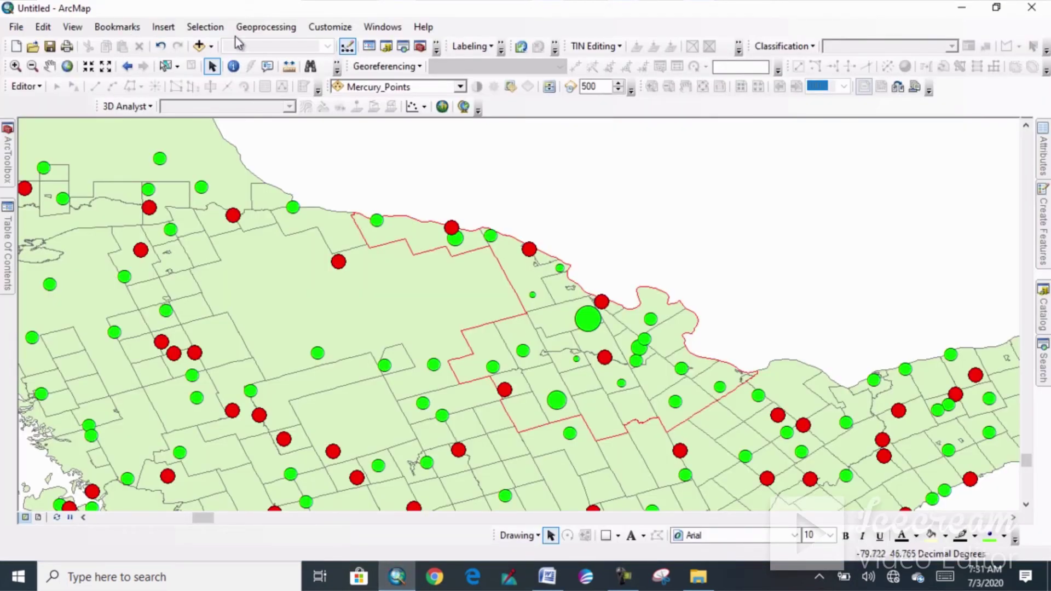
# - Try selecting wells Events and csd96 features by location with their centroid in renfrew_country, and clear the selected features
pyautogui.click(198, 29)
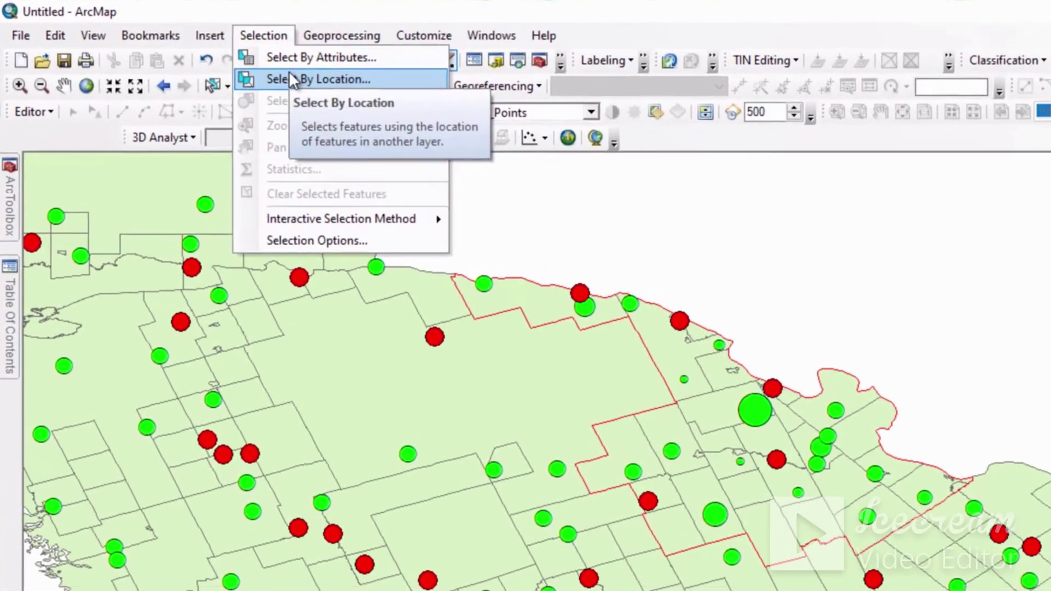
pyautogui.click(237, 59)
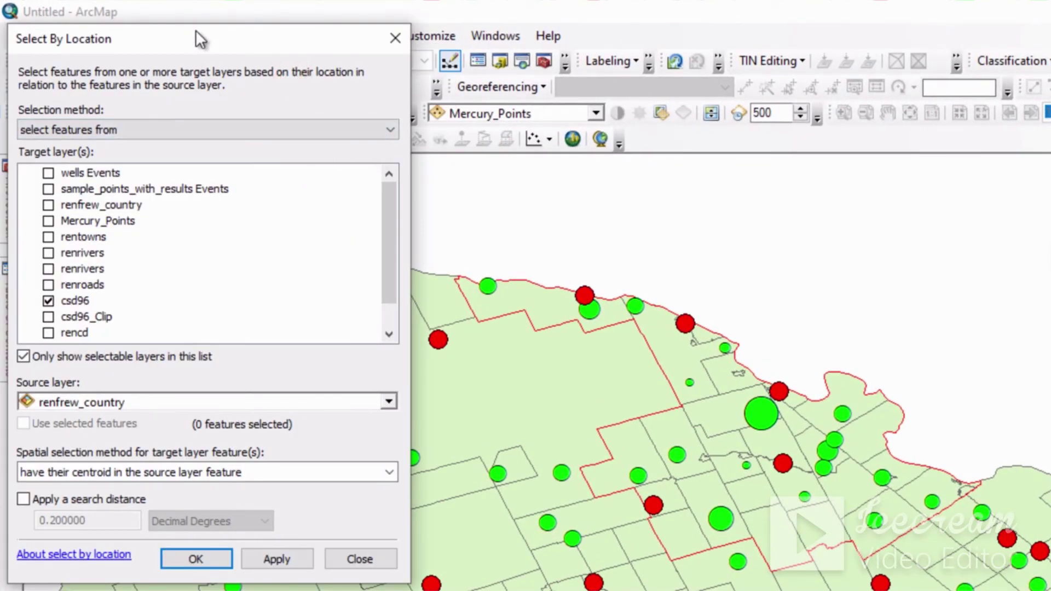
pyautogui.moveTo(196, 30); pyautogui.dragTo(381, 17)
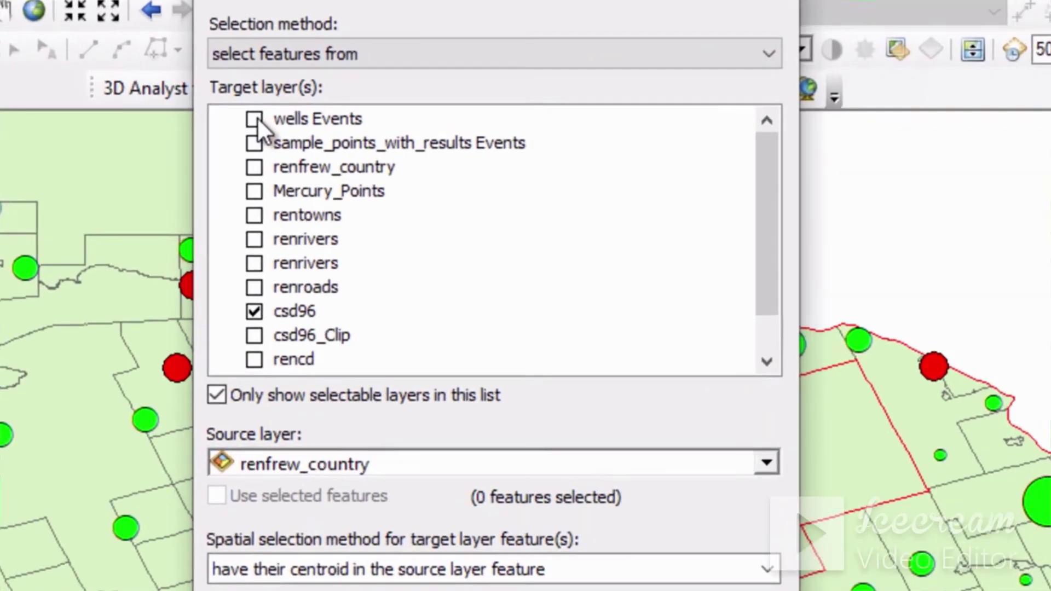
pyautogui.click(235, 154)
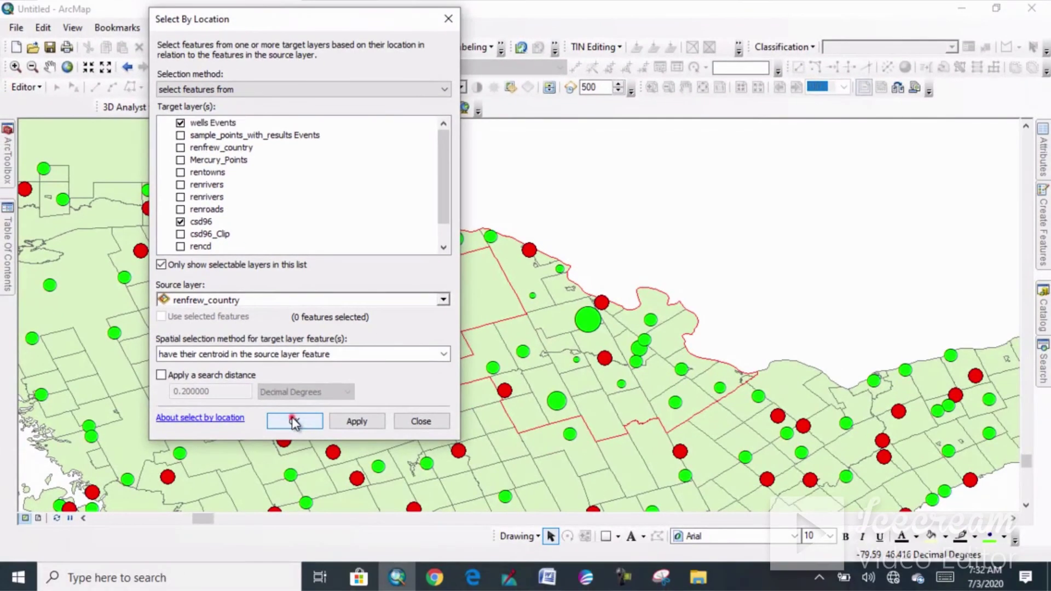
pyautogui.click(294, 421)
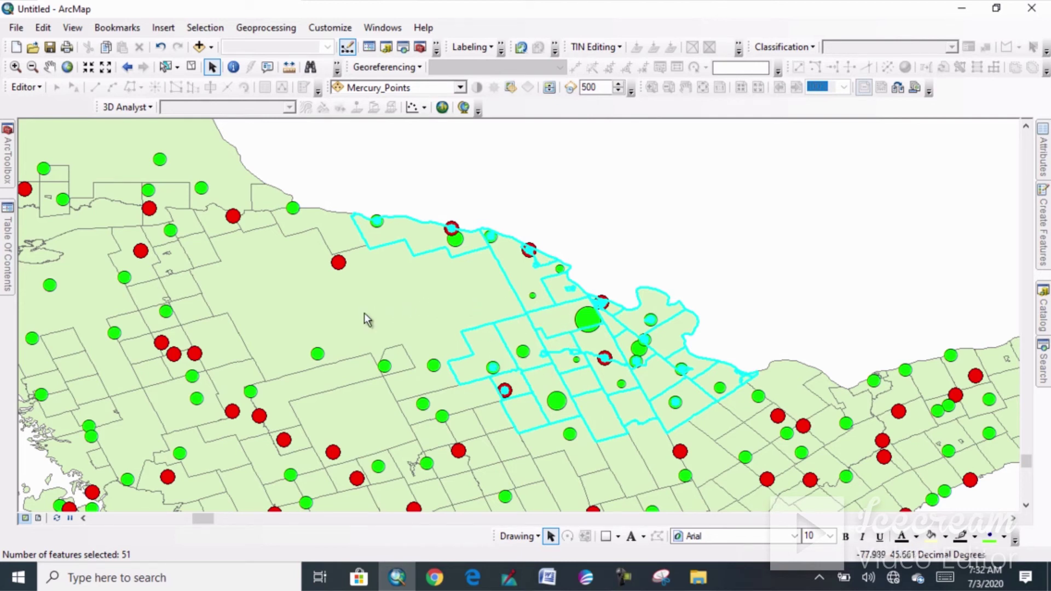
pyautogui.moveTo(8, 273)
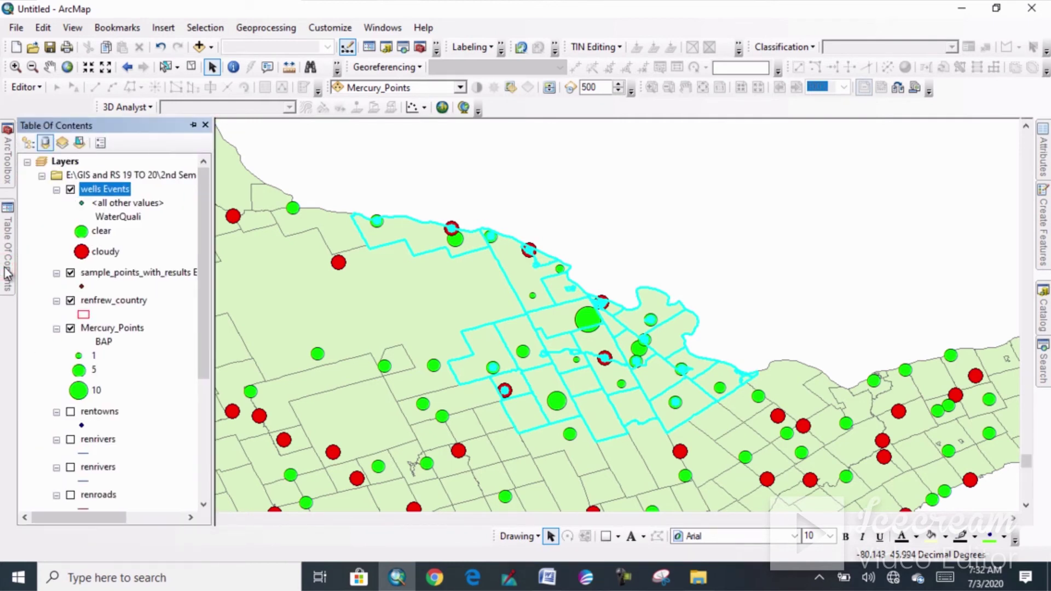
pyautogui.rightClick(538, 365)
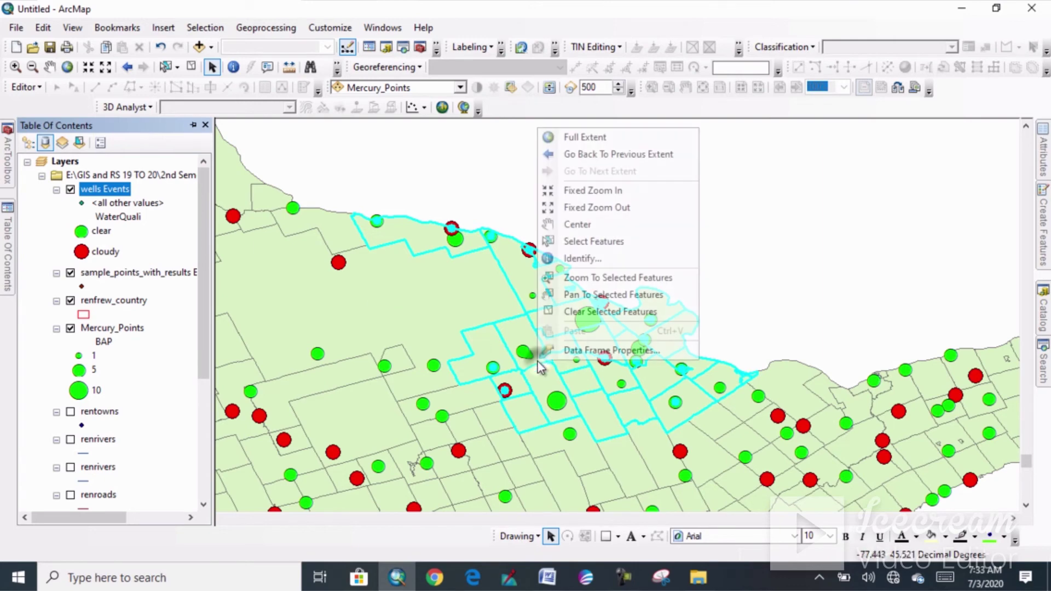
pyautogui.click(587, 312)
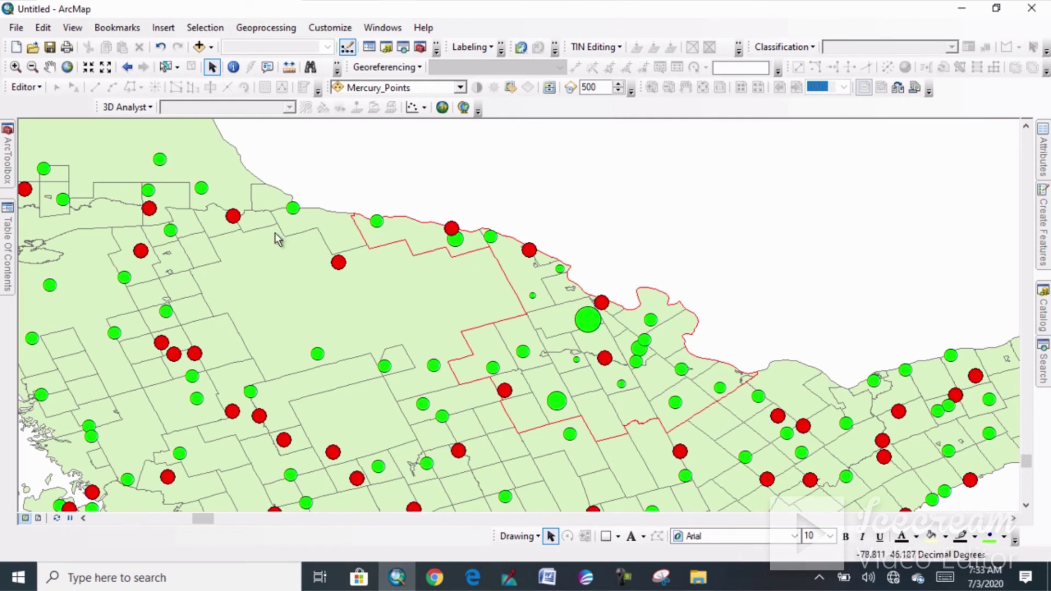
# - Select by location only the wells Events features whose centroid lies in renfrew_country, leaving csd96 out of the target layers
pyautogui.click(202, 26)
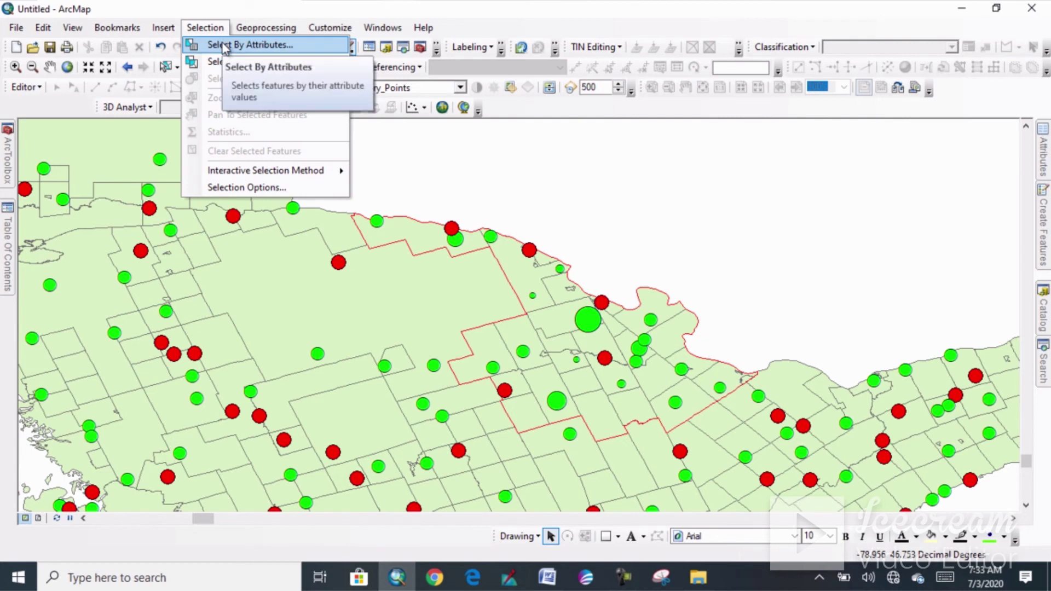
pyautogui.click(234, 62)
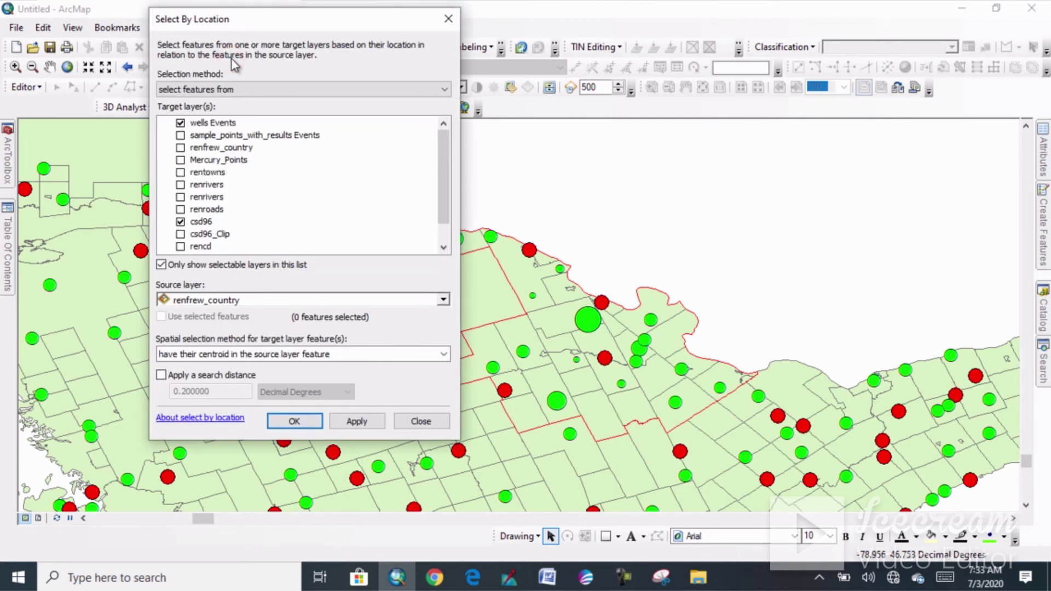
pyautogui.click(182, 223)
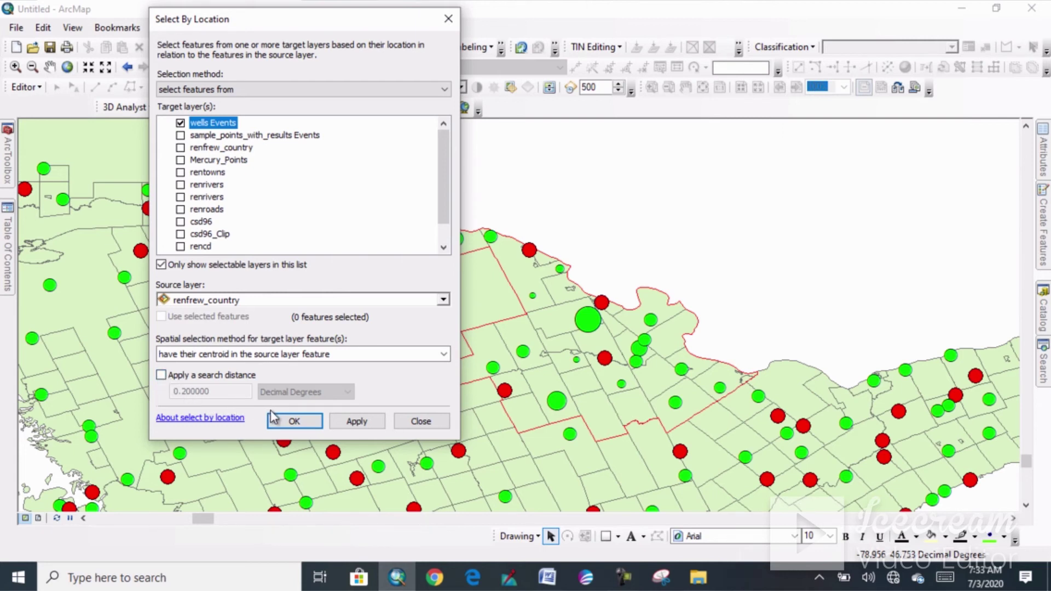
pyautogui.click(302, 425)
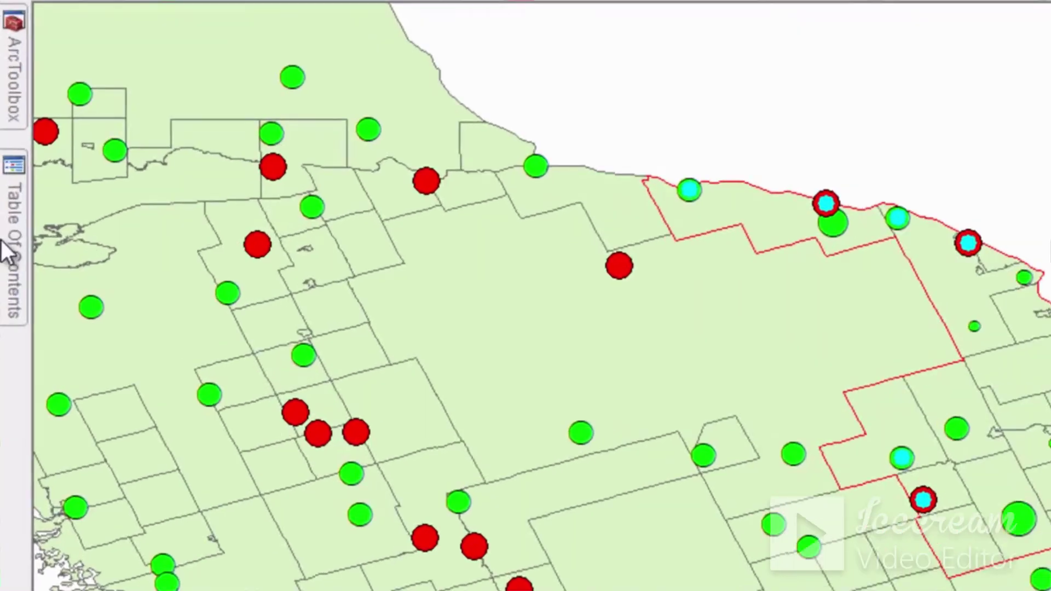
# - Check the water quality of the selected Renfrew County wells in the wells Events attribute table and close it
pyautogui.moveTo(7, 254)
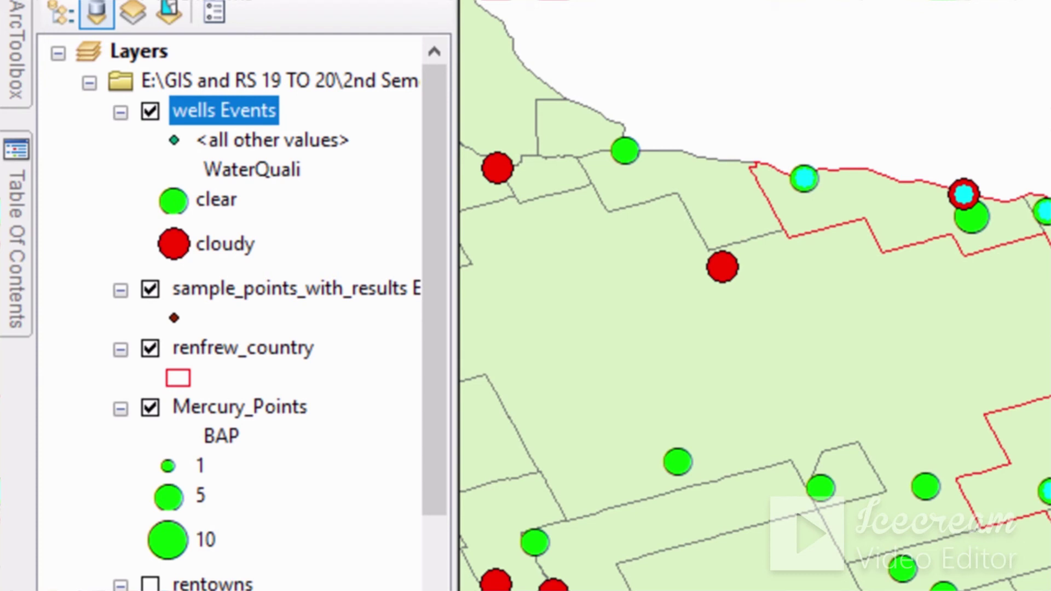
pyautogui.rightClick(226, 107)
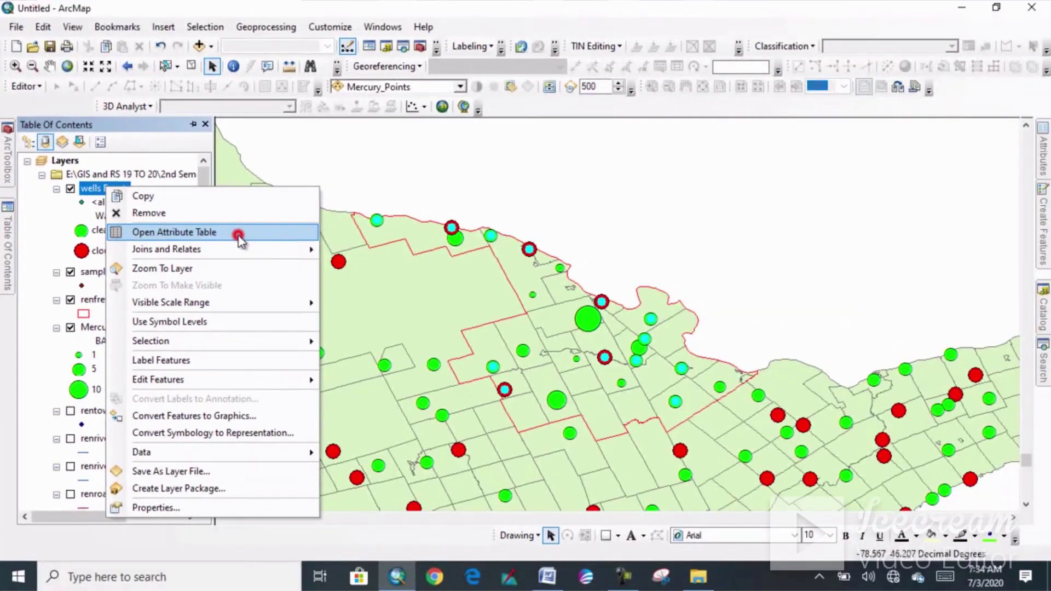
pyautogui.click(239, 239)
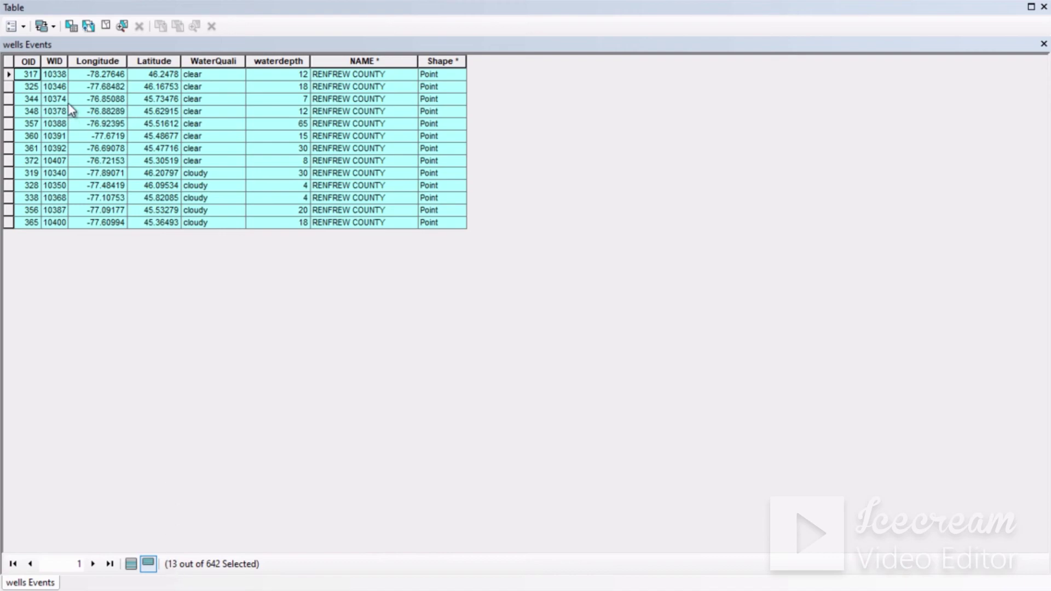
pyautogui.click(1044, 7)
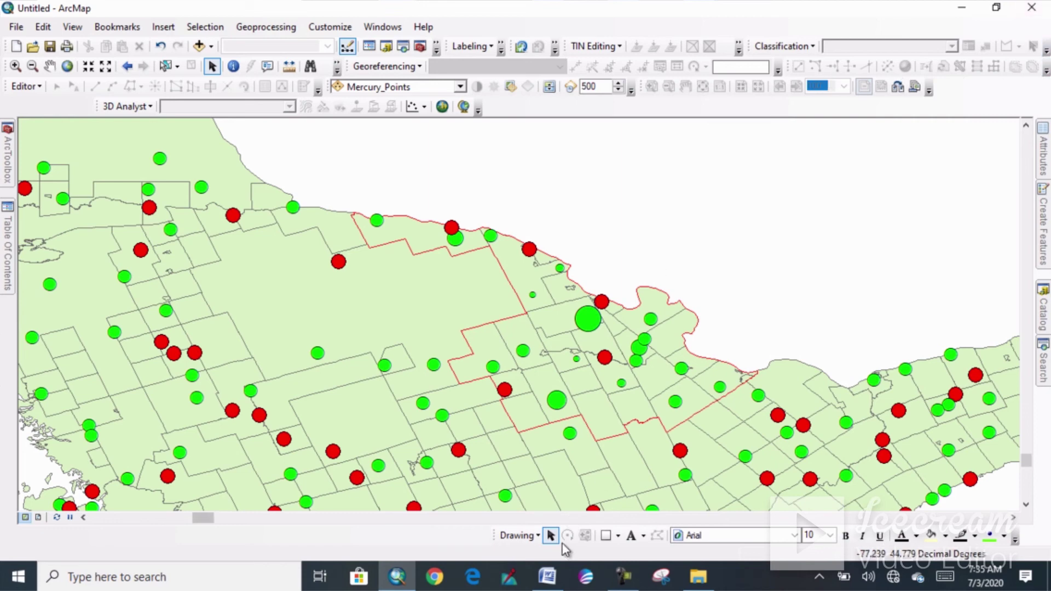
# - Reread question 10 of the lab assignment in Word, return to ArcMap, and open the csd96 attribute table
pyautogui.click(547, 576)
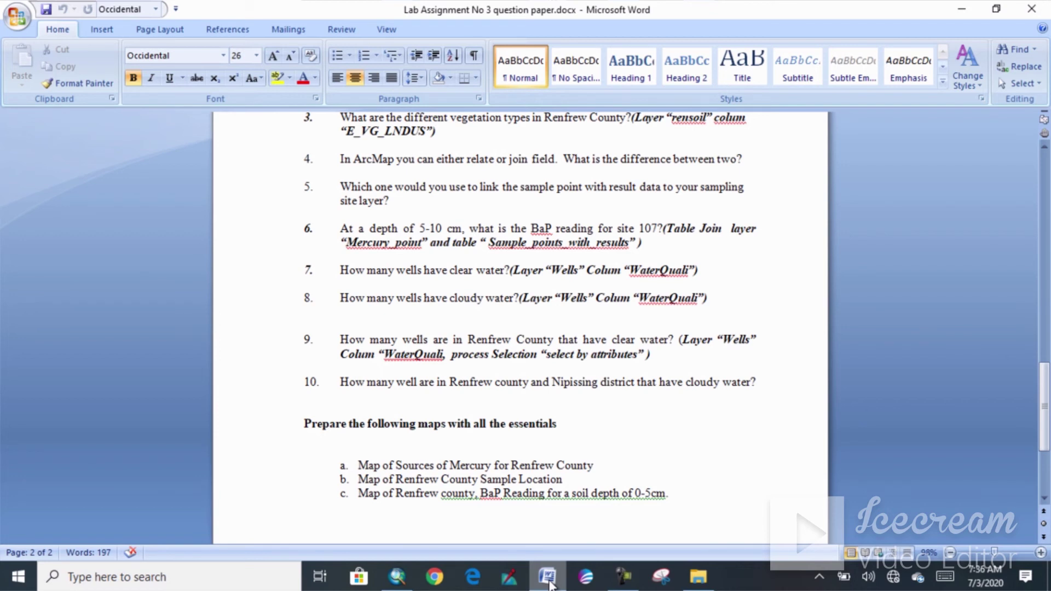
pyautogui.click(410, 583)
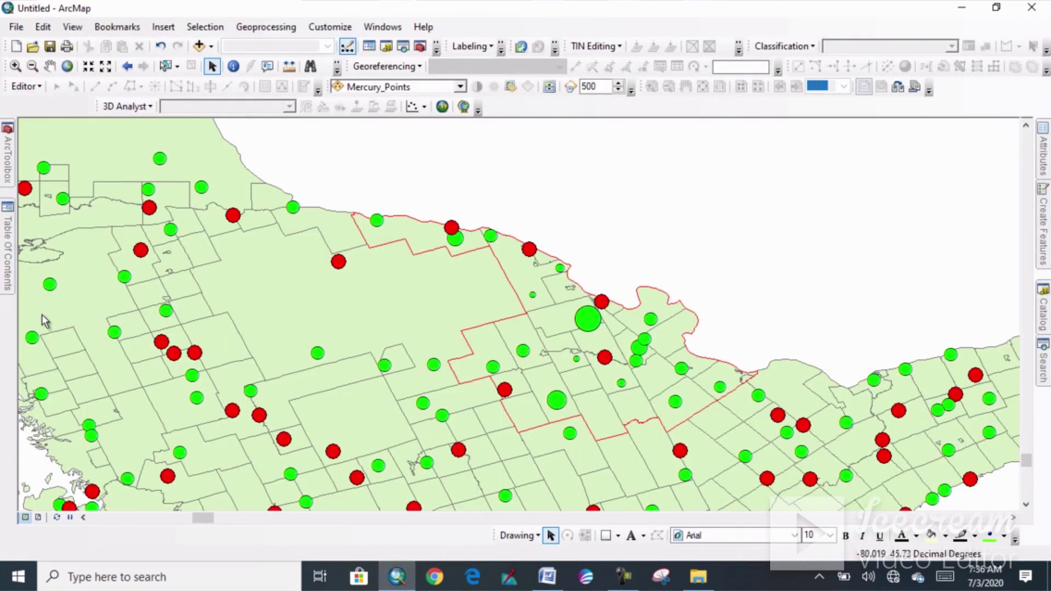
pyautogui.moveTo(5, 279)
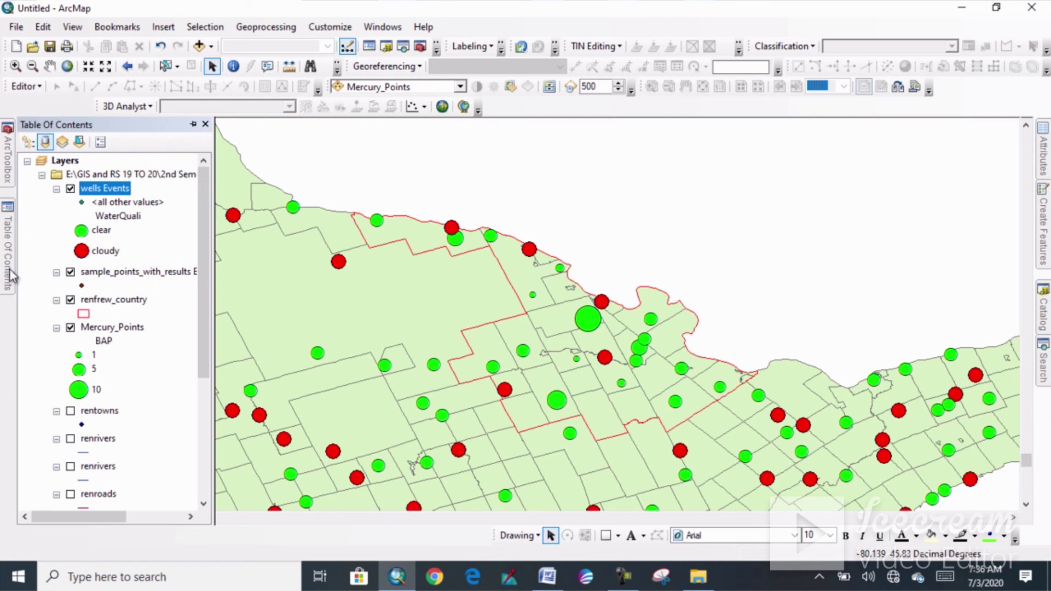
pyautogui.moveTo(200, 278); pyautogui.dragTo(200, 393)
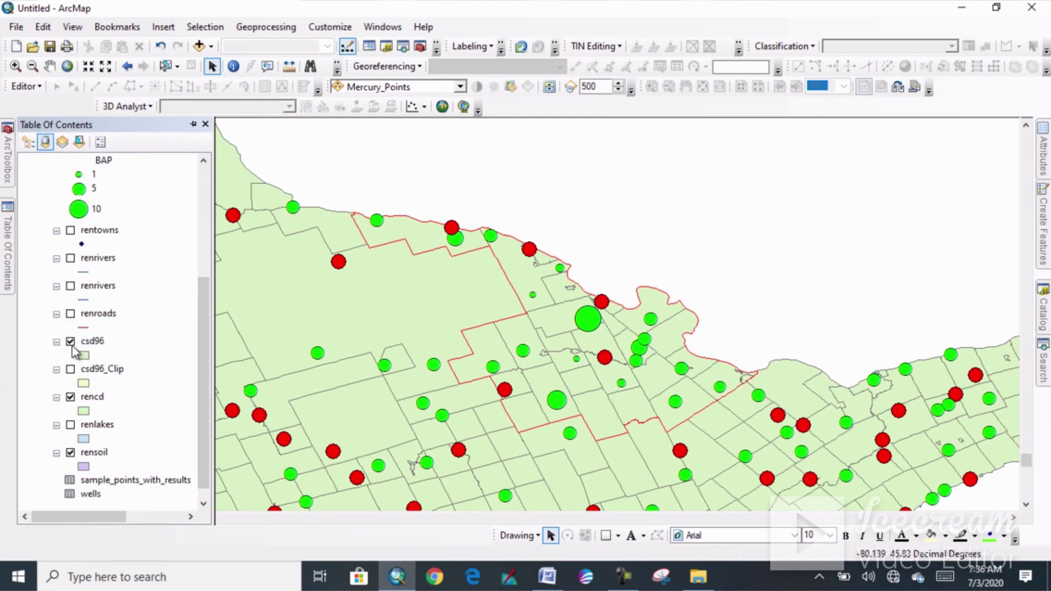
pyautogui.rightClick(88, 345)
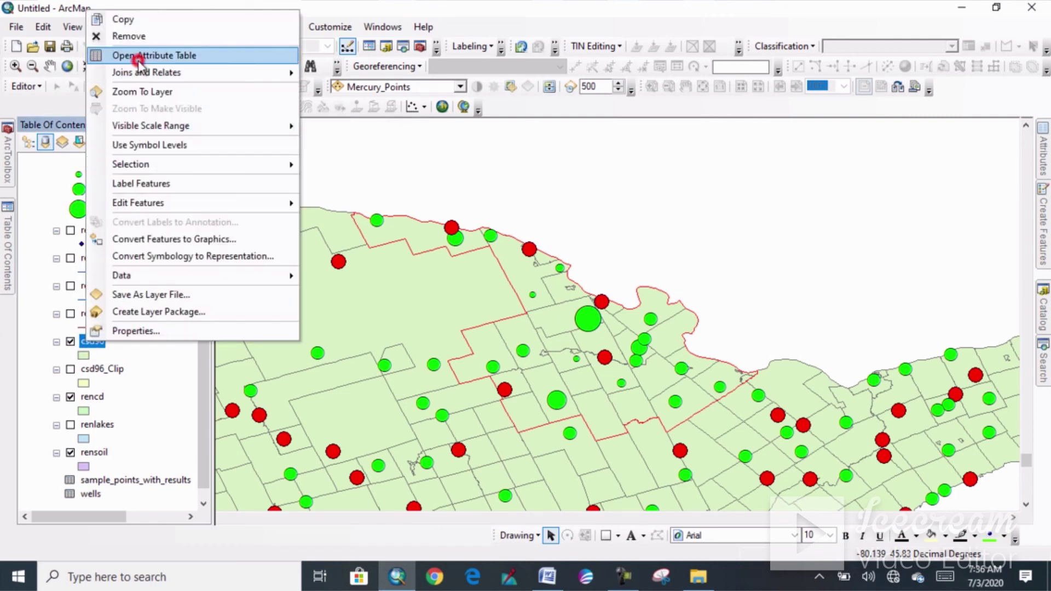
pyautogui.click(138, 57)
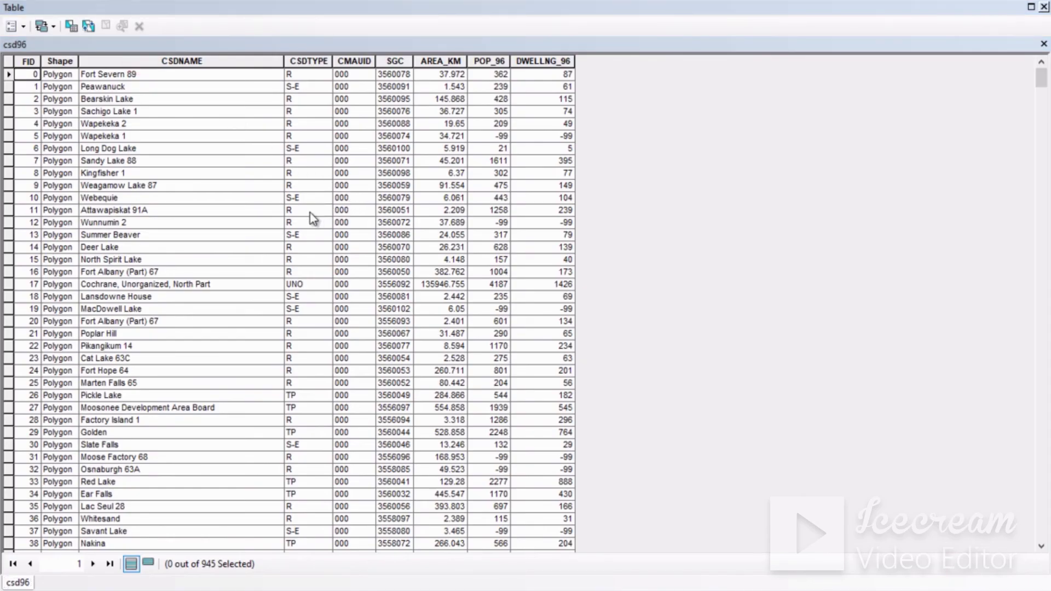
# - Sort the csd96 attribute table by CSDNAME in ascending order
pyautogui.doubleClick(219, 61)
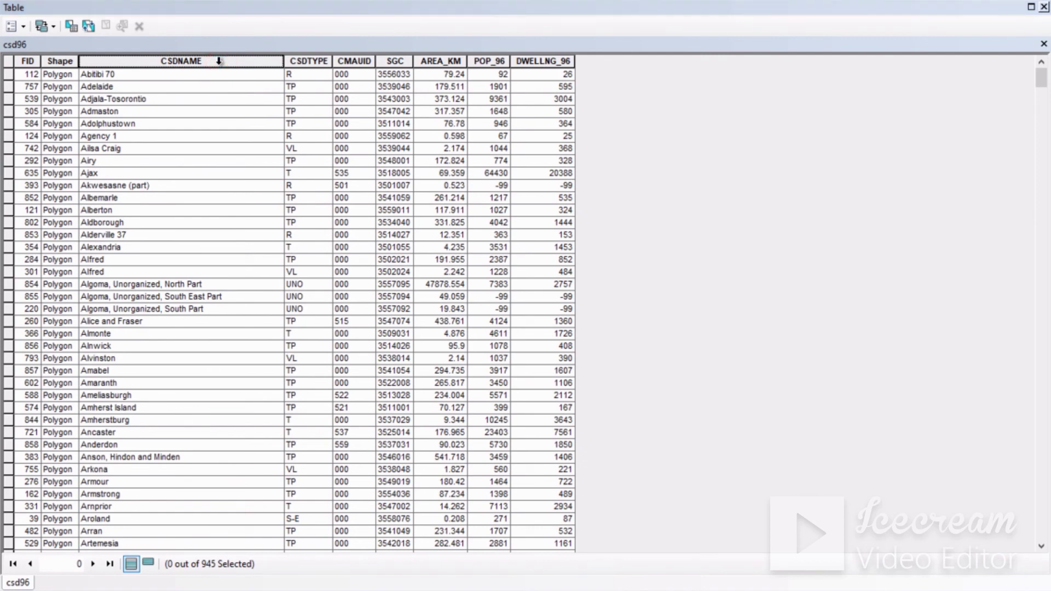
pyautogui.doubleClick(219, 61)
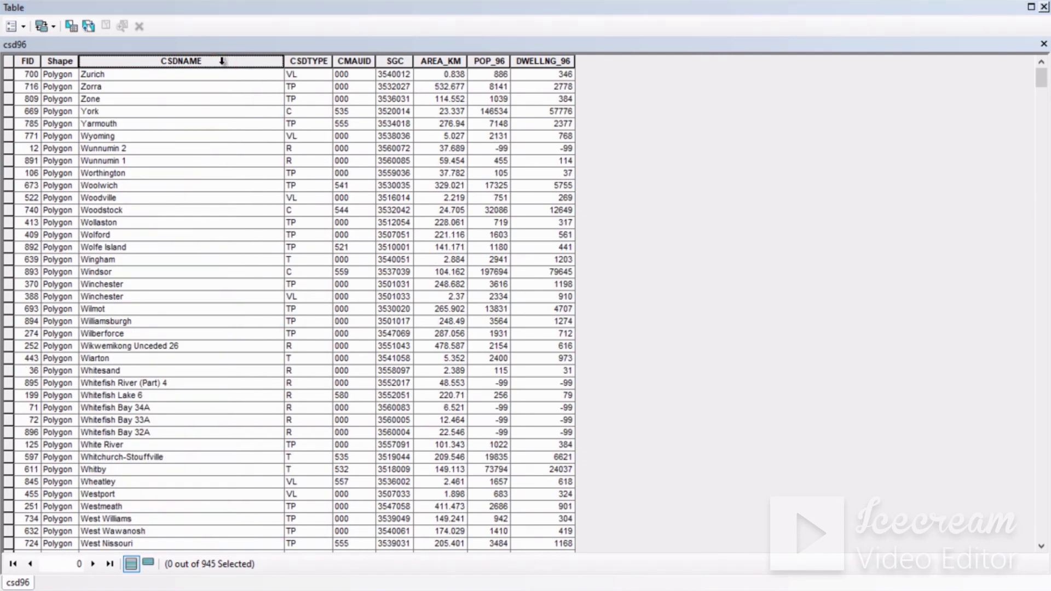
pyautogui.click(223, 58)
pyautogui.doubleClick(224, 58)
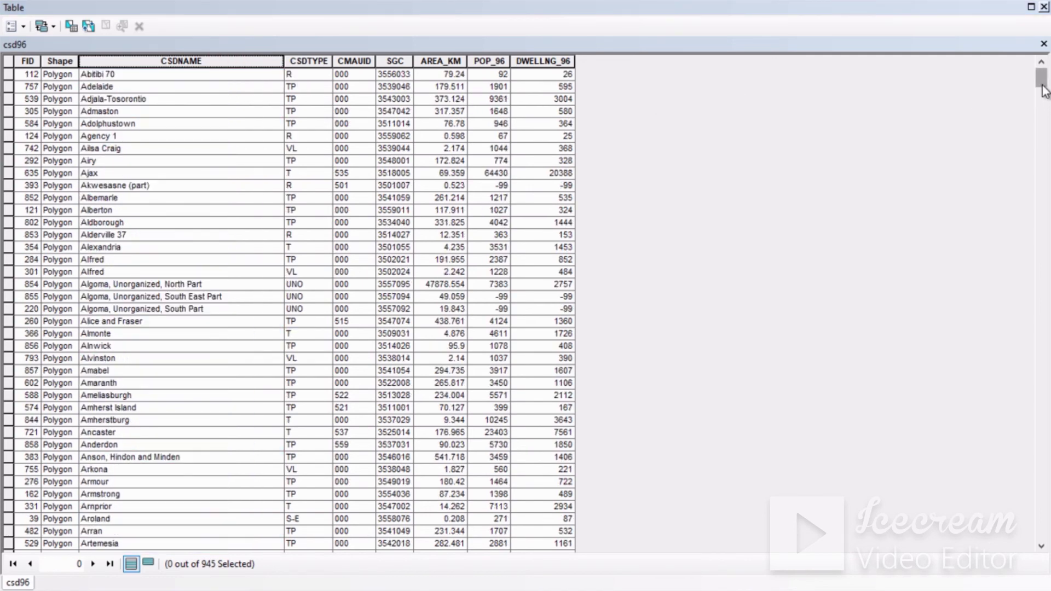
# - Select the Nipissing township (TP) record in the csd96 attribute table and close the table
pyautogui.moveTo(1044, 90); pyautogui.dragTo(1047, 362)
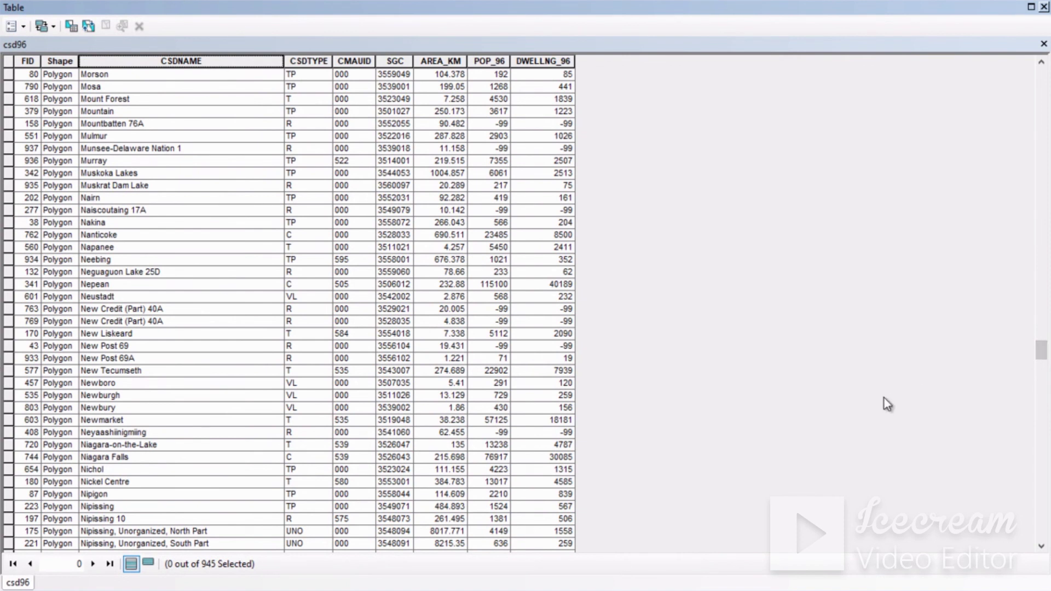
pyautogui.click(6, 507)
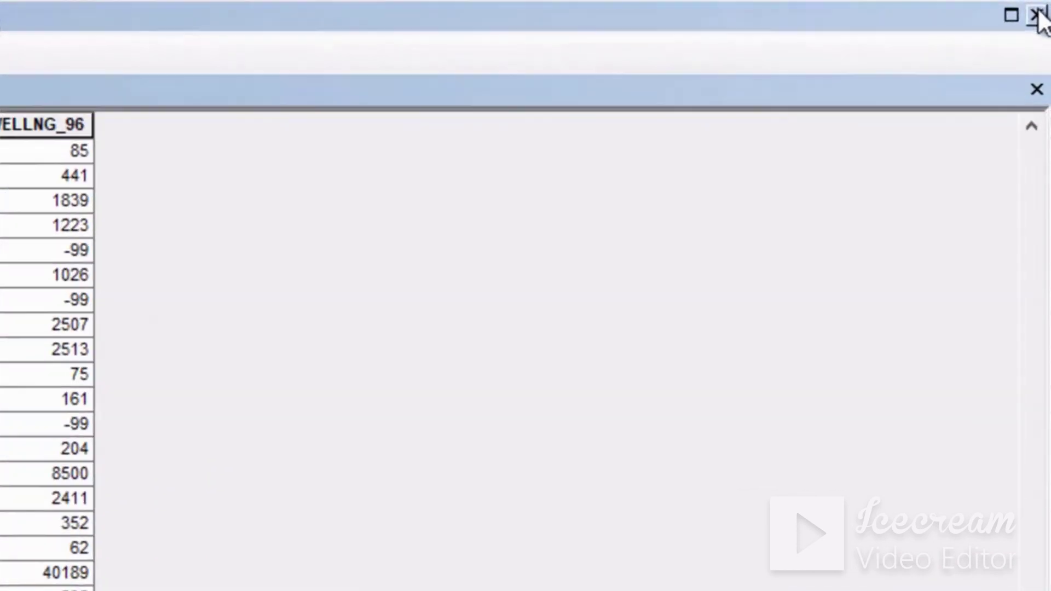
pyautogui.click(1037, 16)
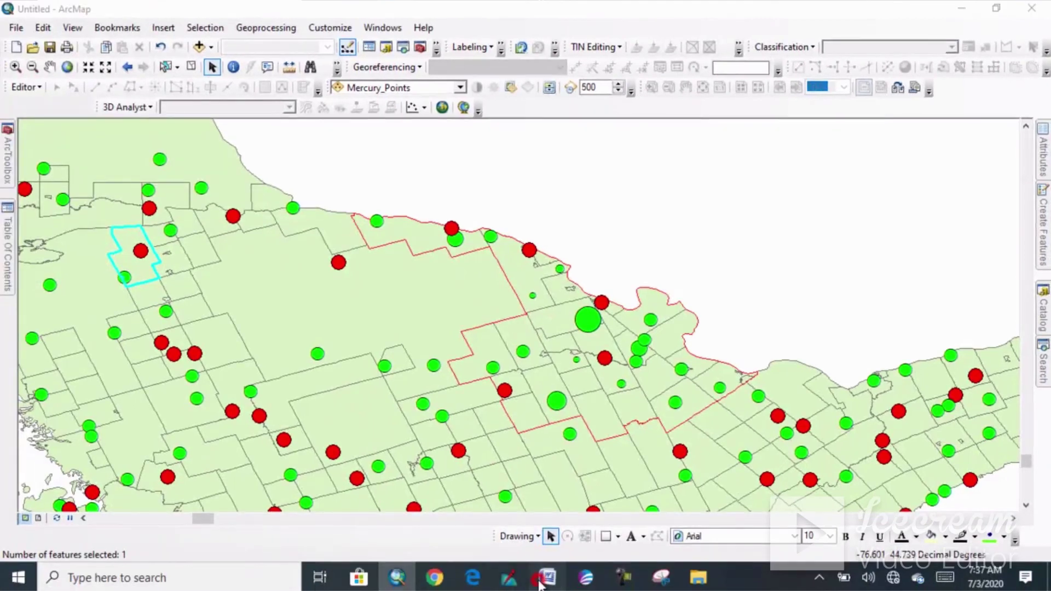
# - Review question 10 and the map preparation tasks in the Word lab assignment and return to ArcMap
pyautogui.click(541, 580)
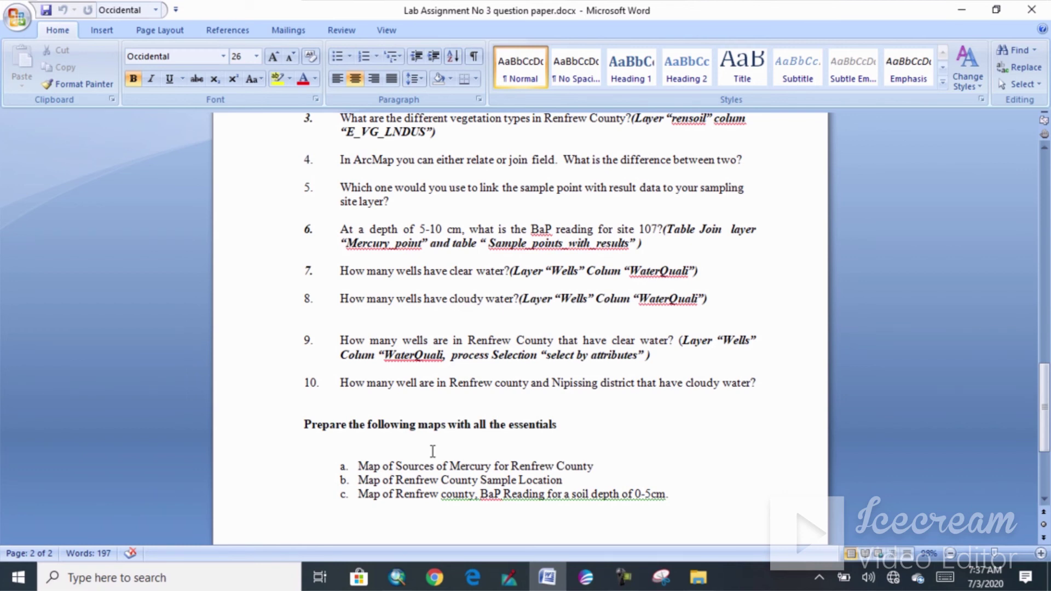
pyautogui.click(402, 583)
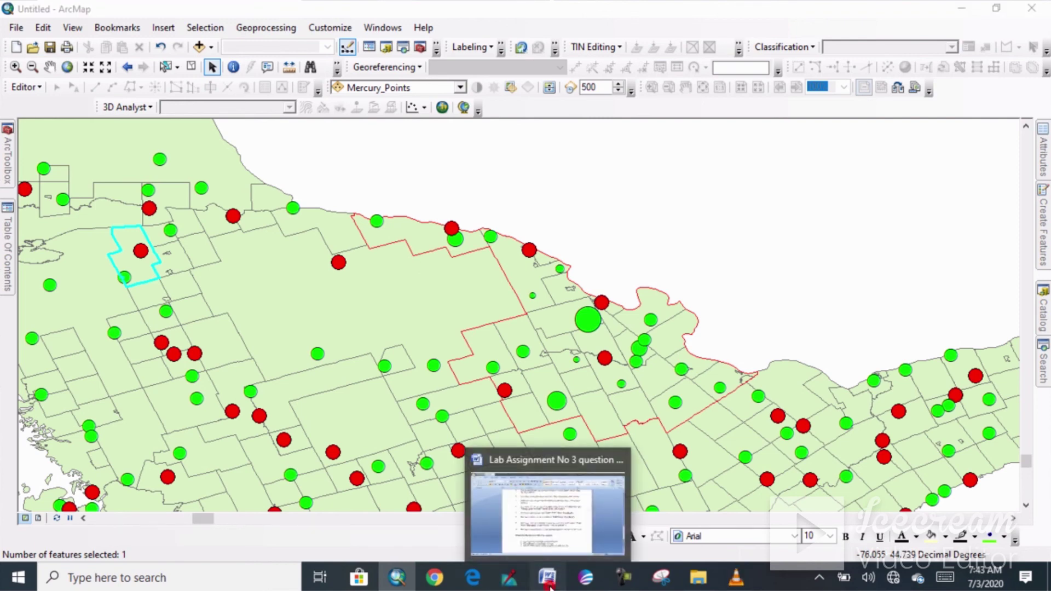
pyautogui.click(549, 584)
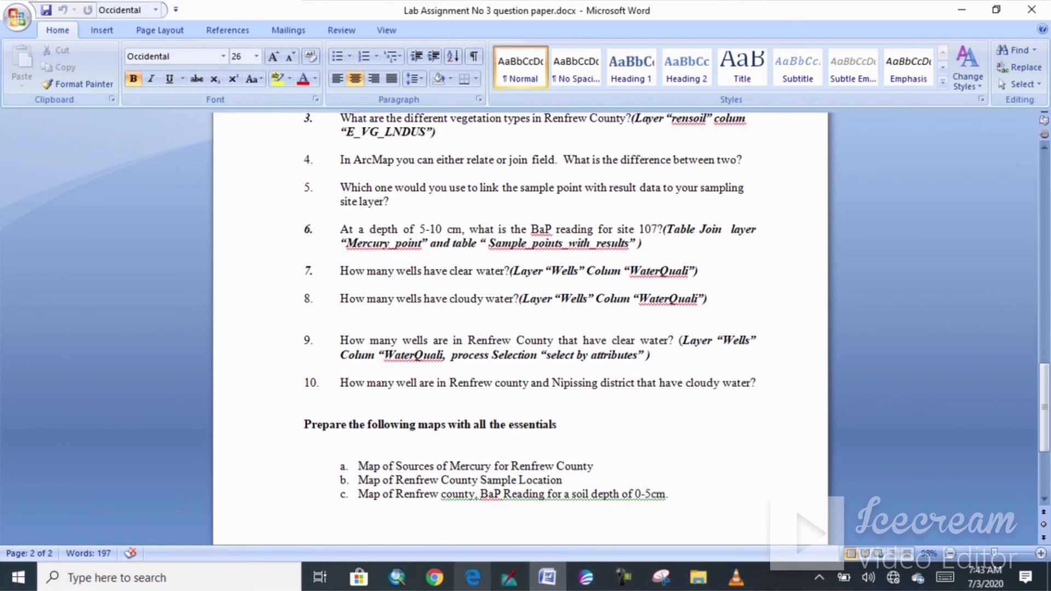
pyautogui.click(406, 584)
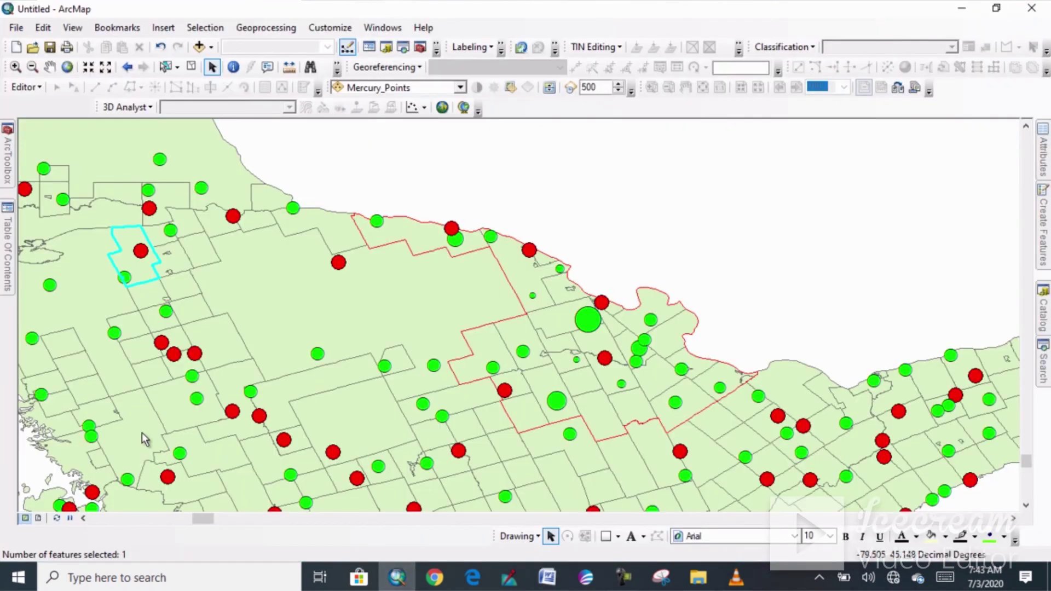
# - Turn off the display of the wells Events layer on the map
pyautogui.moveTo(3, 263)
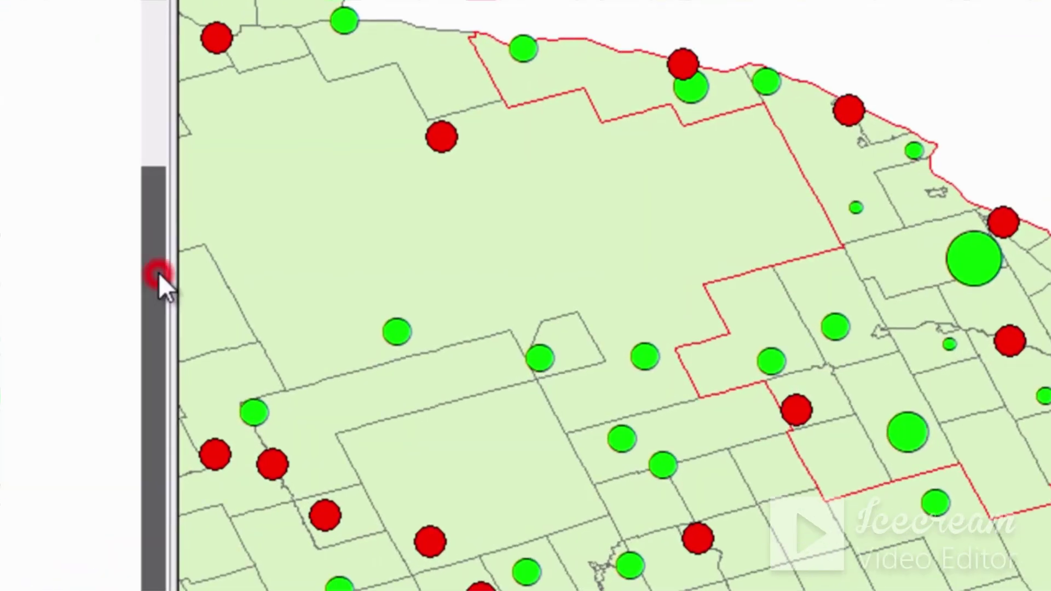
pyautogui.moveTo(200, 325); pyautogui.dragTo(201, 276)
pyautogui.moveTo(159, 182); pyautogui.dragTo(159, 176)
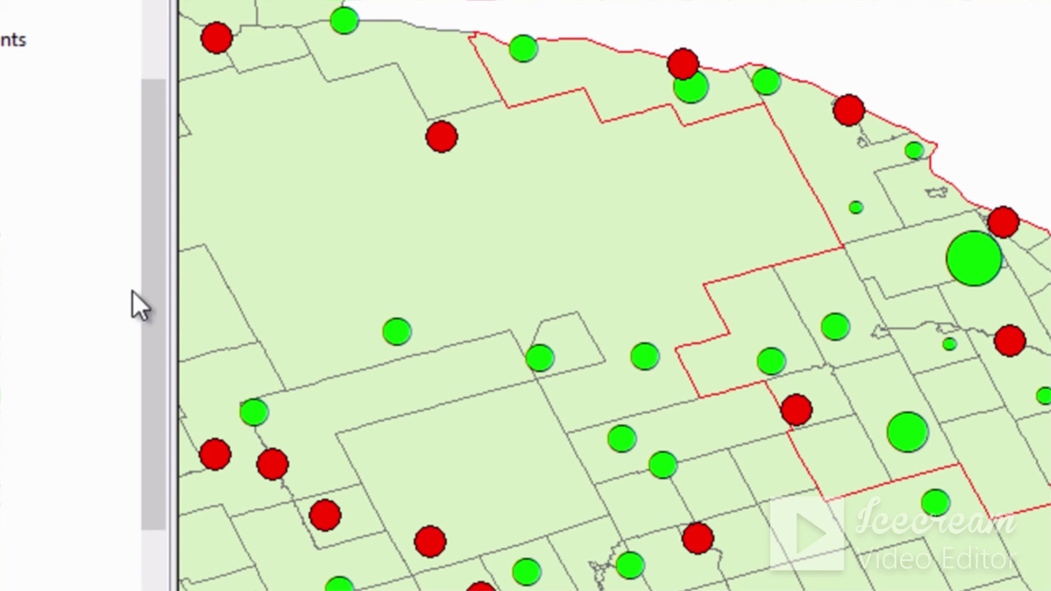
pyautogui.moveTo(148, 281); pyautogui.dragTo(156, 107)
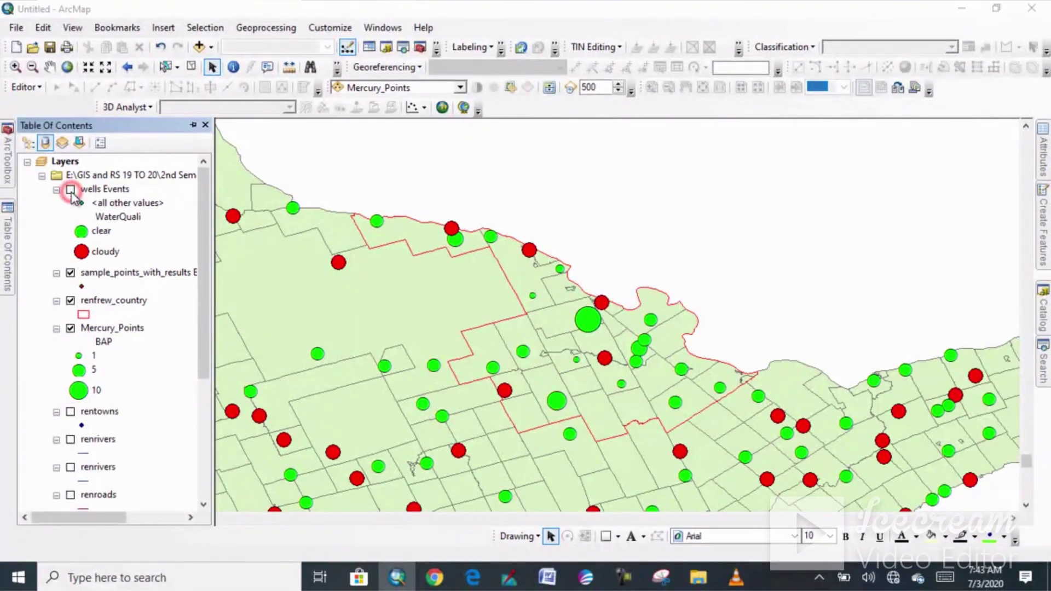
pyautogui.click(71, 189)
pyautogui.click(270, 282)
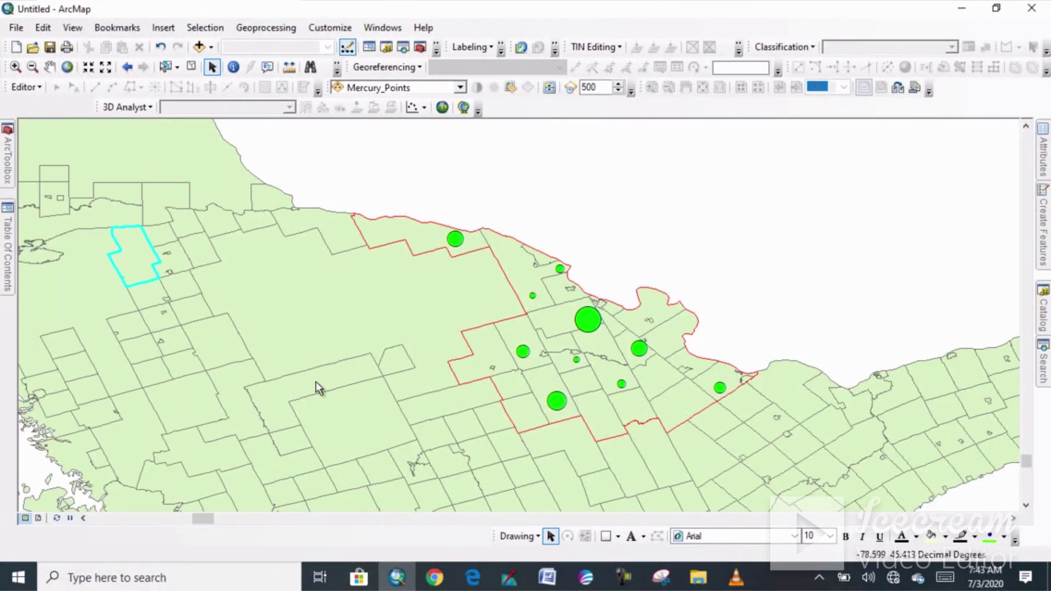
# - Read the list of required Renfrew County maps in the Word lab assignment and switch back to ArcMap
pyautogui.moveTo(4, 266)
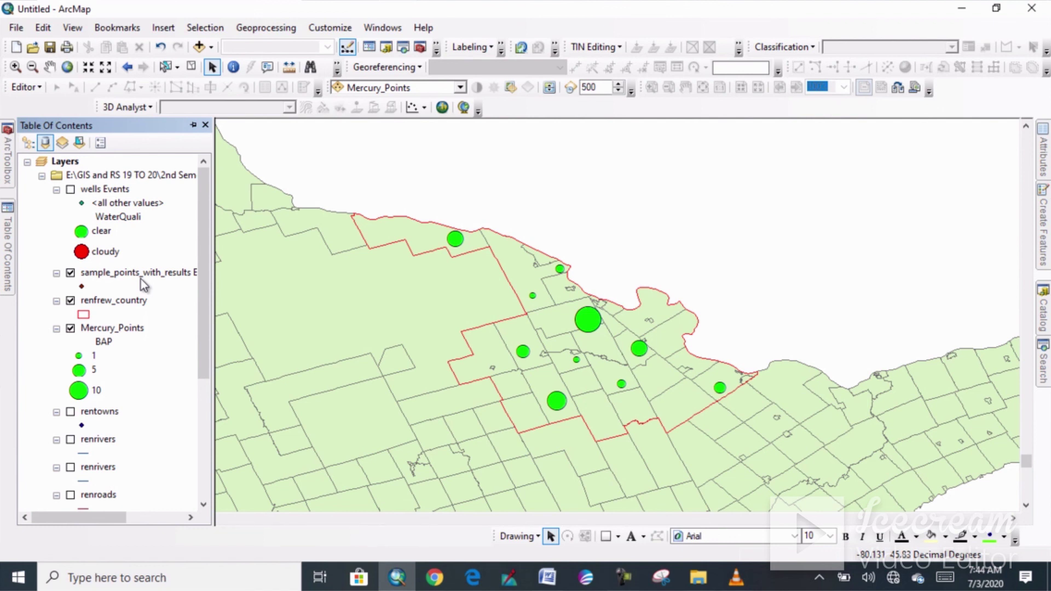
pyautogui.click(556, 582)
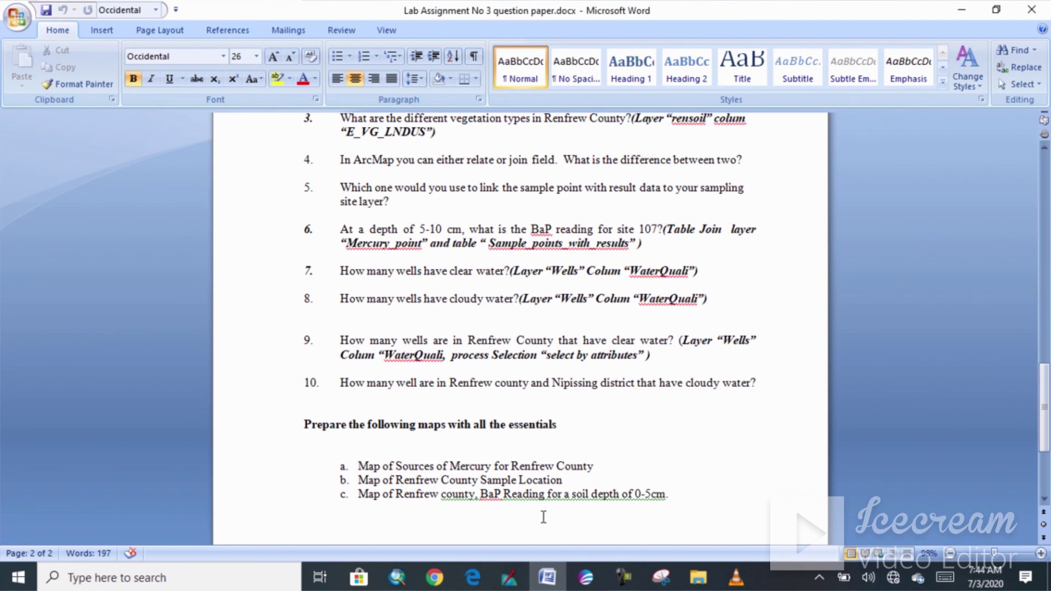
pyautogui.click(397, 577)
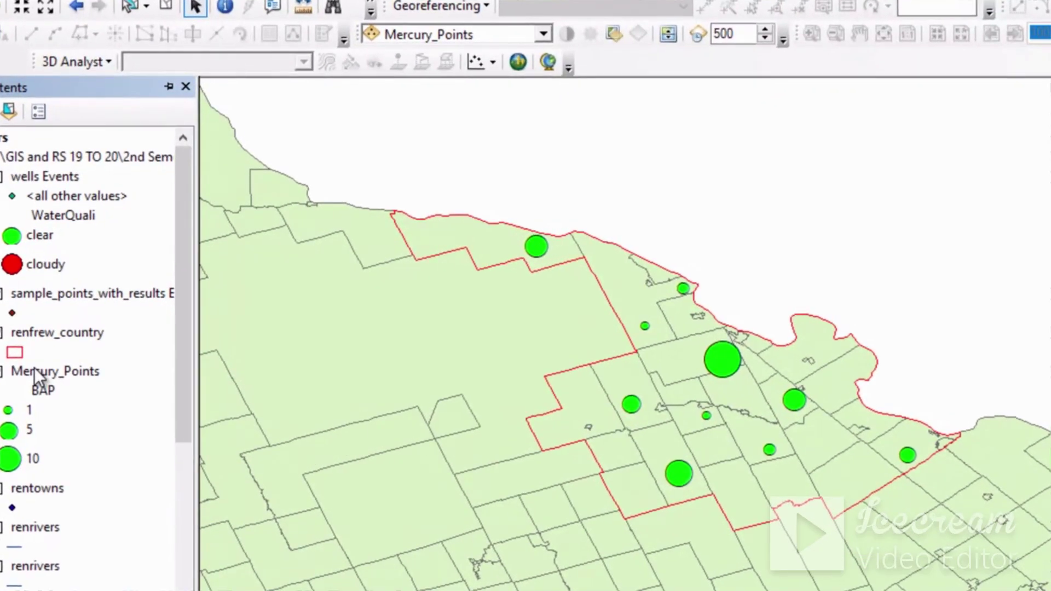
# - Change the Mercury_Points layer's symbology from proportional symbols to a single symbol using the green Triangle 3 marker
pyautogui.click(99, 327)
pyautogui.doubleClick(34, 367)
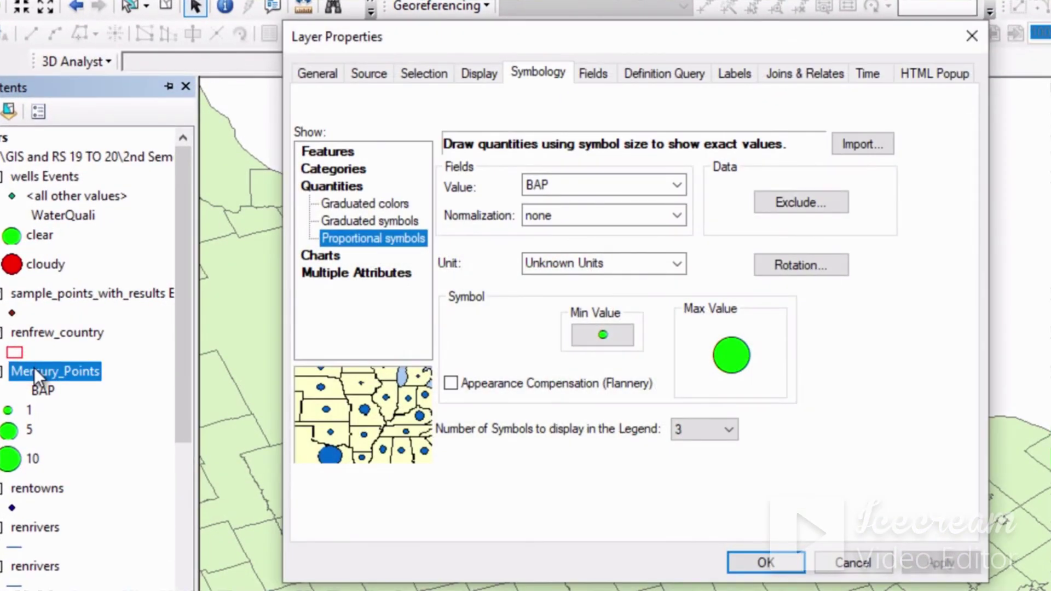
pyautogui.click(313, 154)
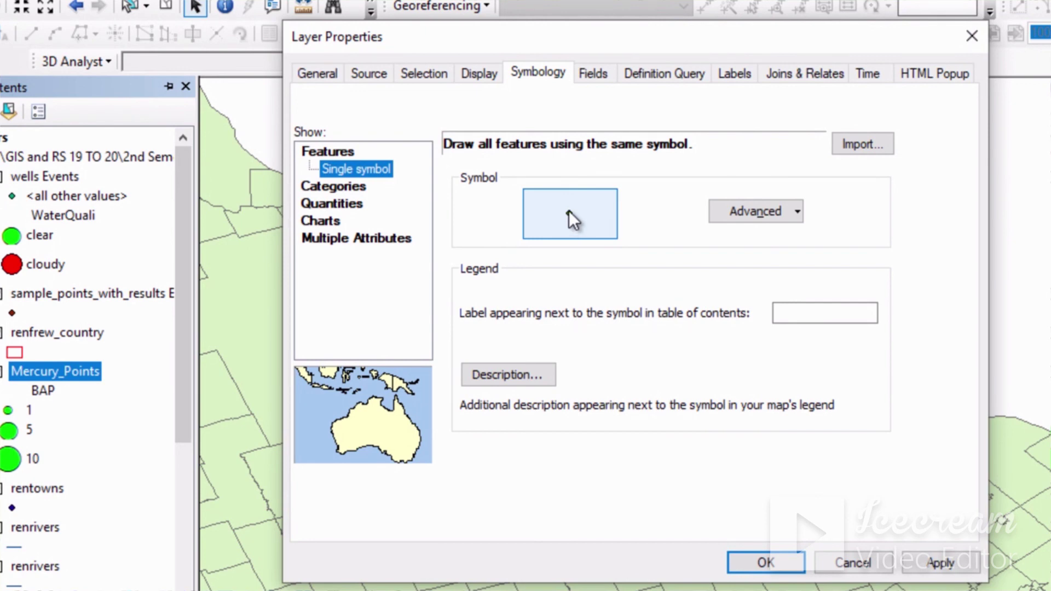
pyautogui.click(569, 211)
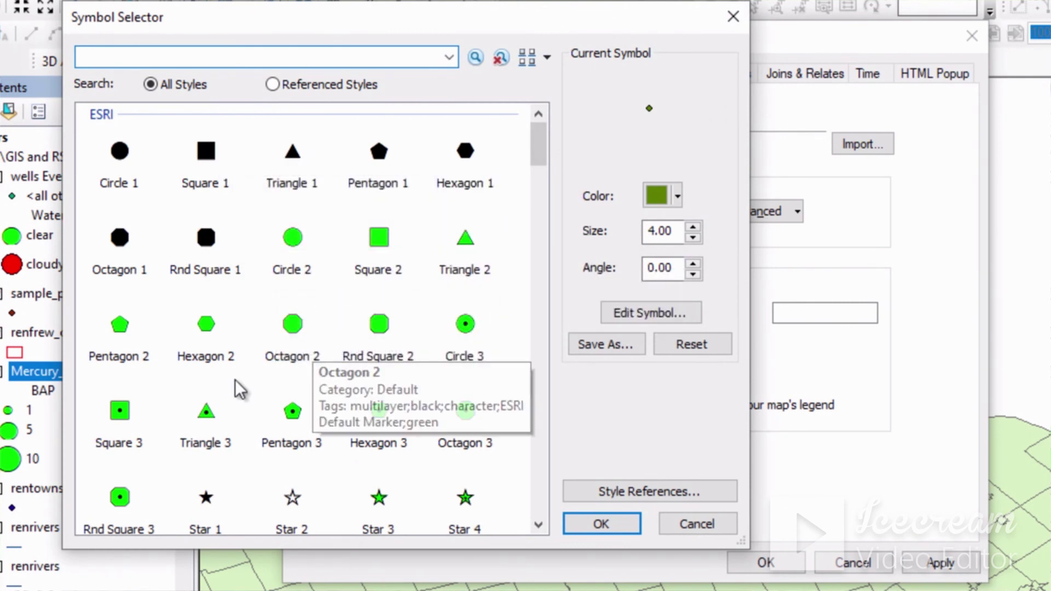
pyautogui.click(209, 409)
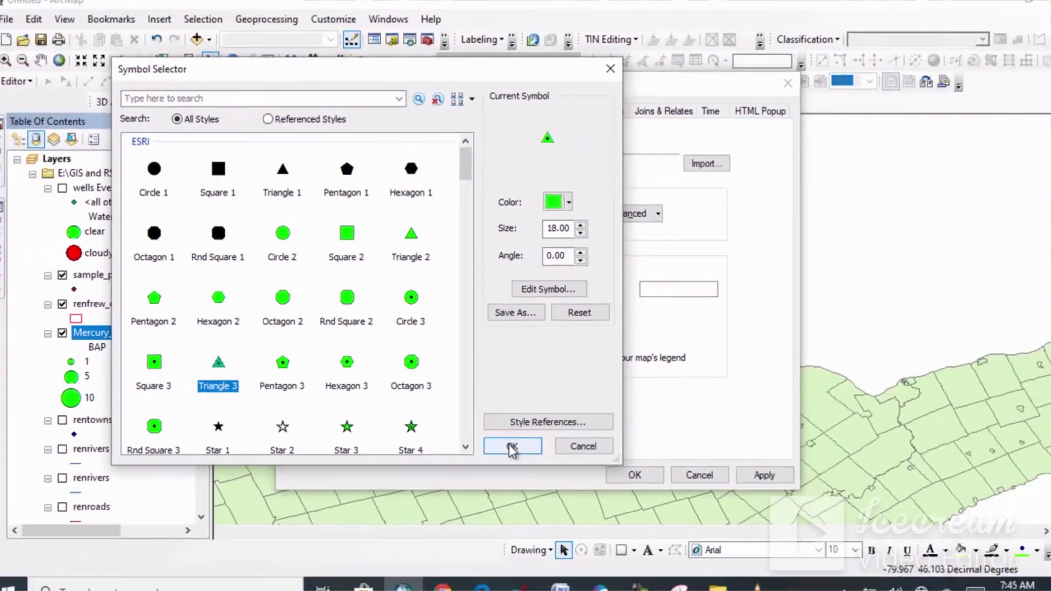
pyautogui.click(599, 525)
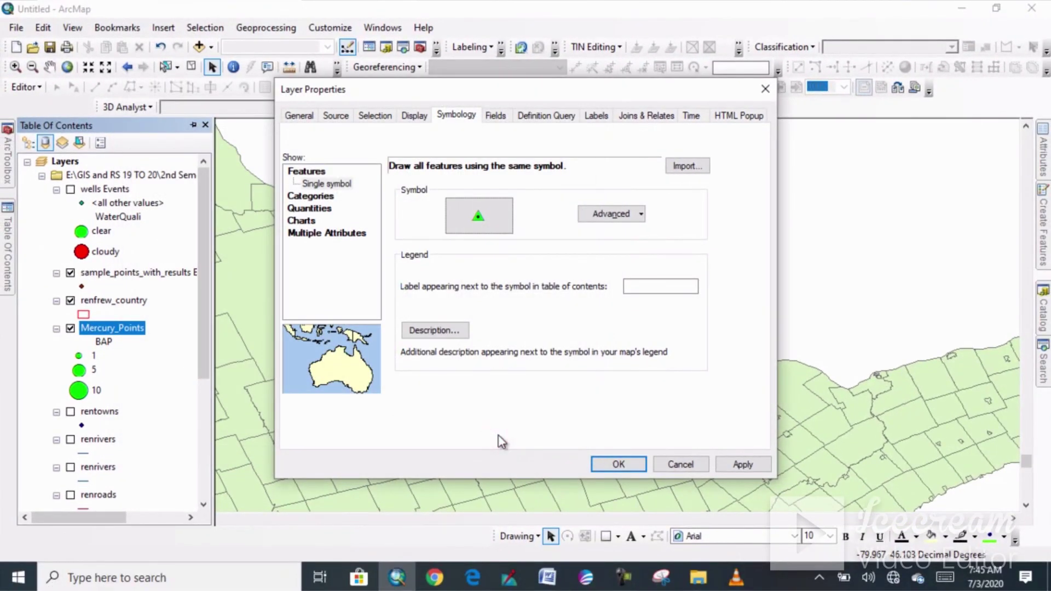
pyautogui.click(619, 465)
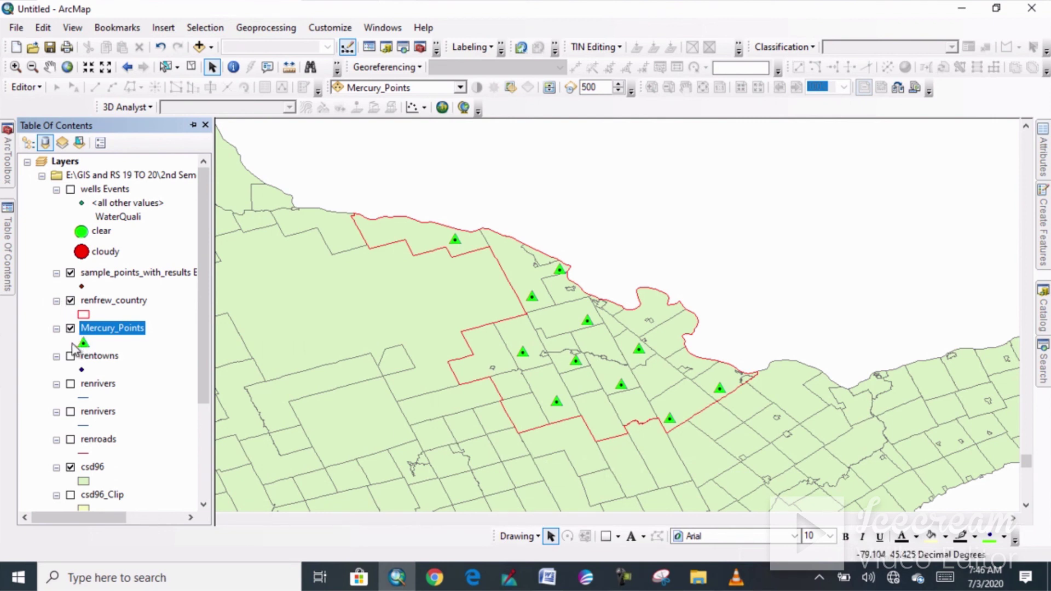
# - Turn off the display of the sample_points_with_results Events and csd96 layers on the map
pyautogui.click(70, 273)
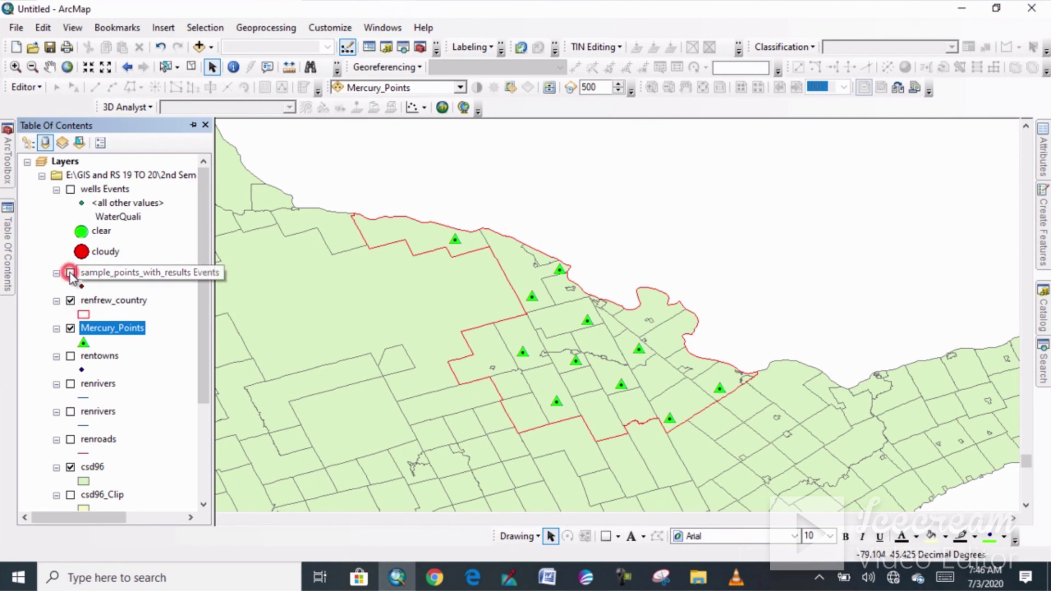
pyautogui.moveTo(204, 259); pyautogui.dragTo(199, 350)
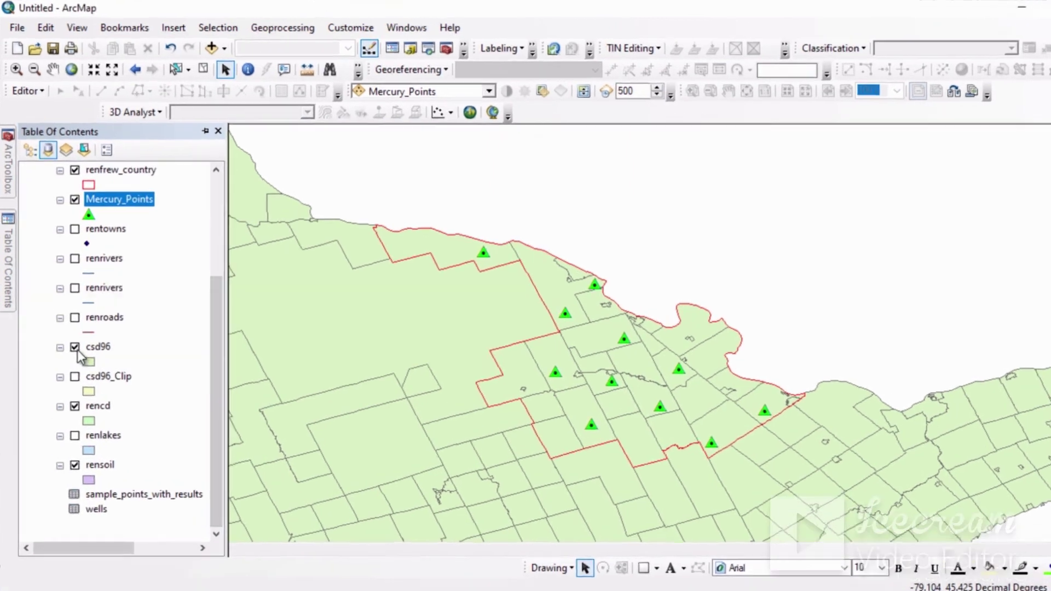
pyautogui.click(76, 348)
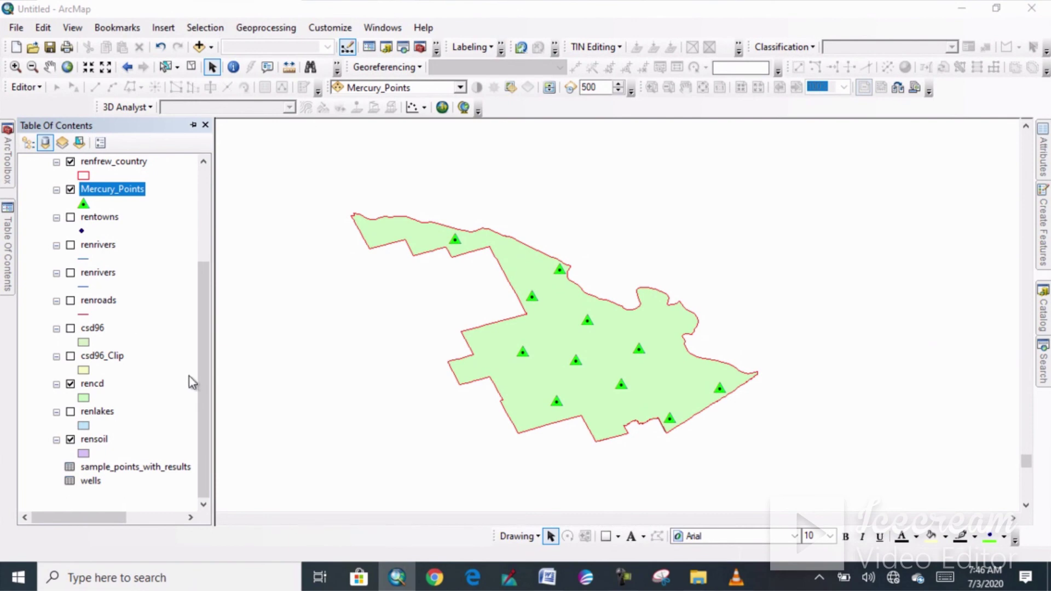
pyautogui.moveTo(202, 376); pyautogui.dragTo(219, 234)
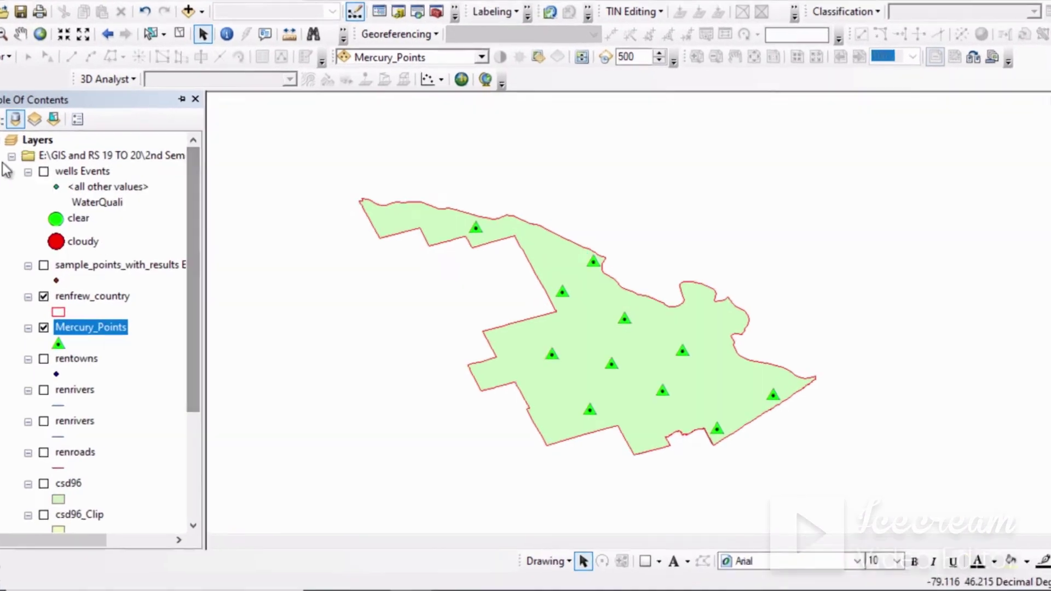